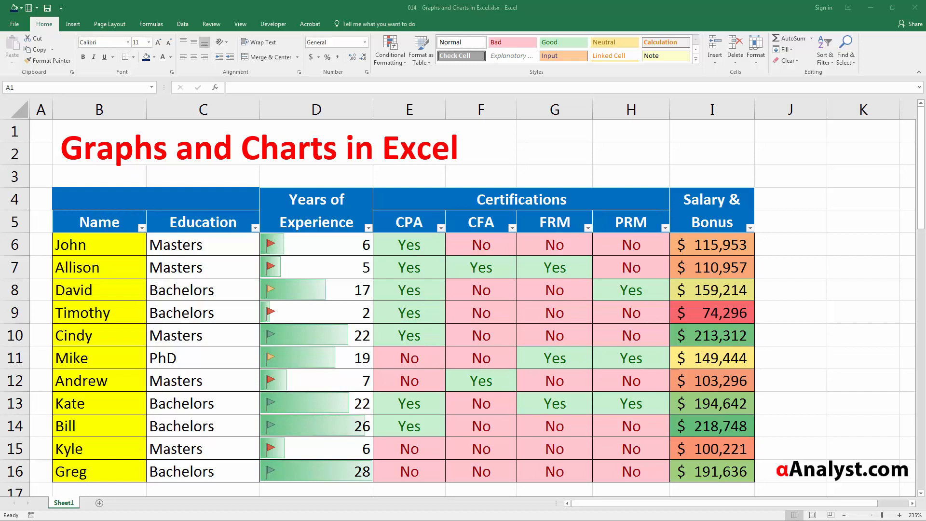
- Examine the employee table's Name, Certifications and Salary & Bonus columns
left_click_drag(190, 207, 630, 267)
left_click_drag(102, 206, 720, 467)
left_click(534, 396)
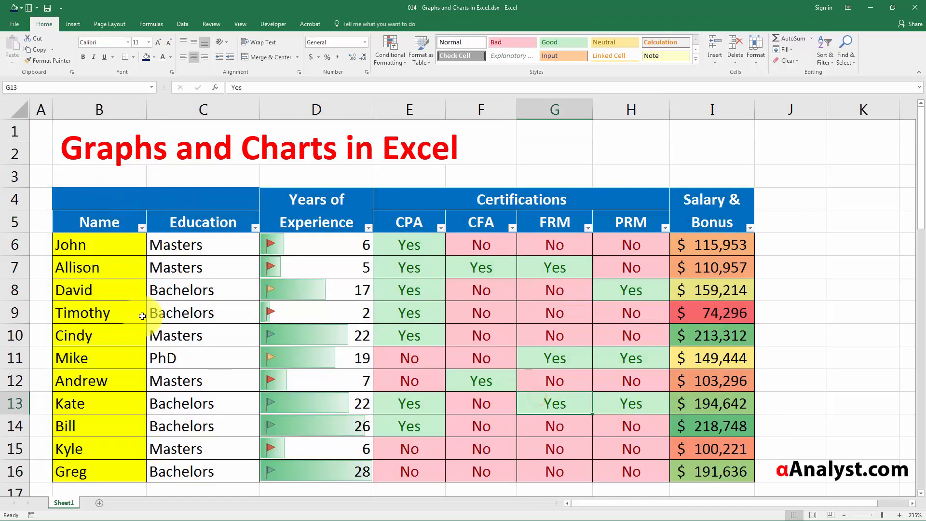
left_click_drag(81, 240, 120, 471)
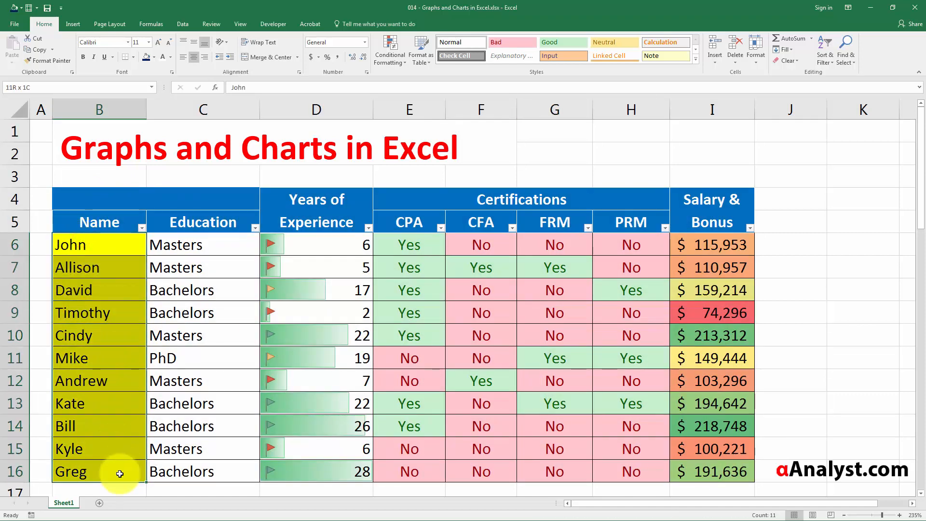
left_click_drag(703, 243, 712, 476)
left_click(465, 365)
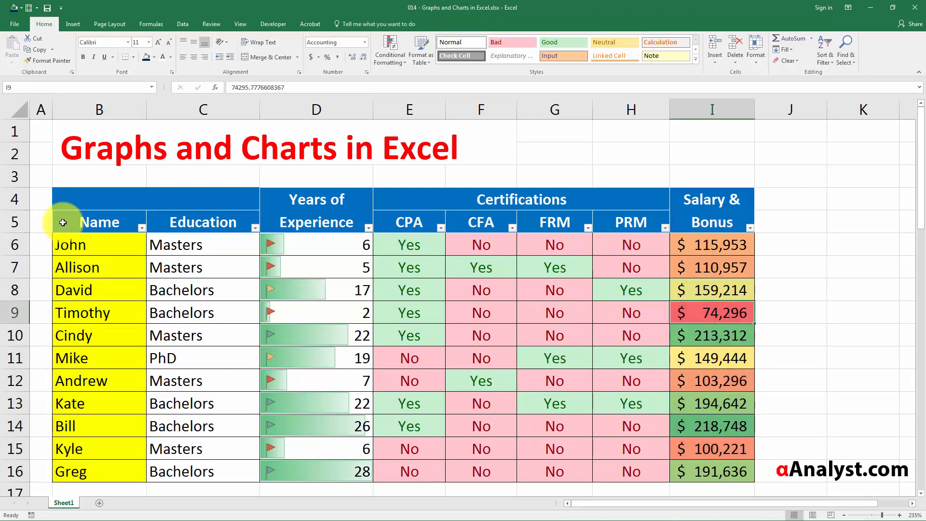
left_click_drag(62, 223, 96, 471)
left_click(699, 268)
- Compare the employee table's Name, Salary & Bonus and Years of Experience columns with the Line Graph table
scroll(331, 270, "down", 4)
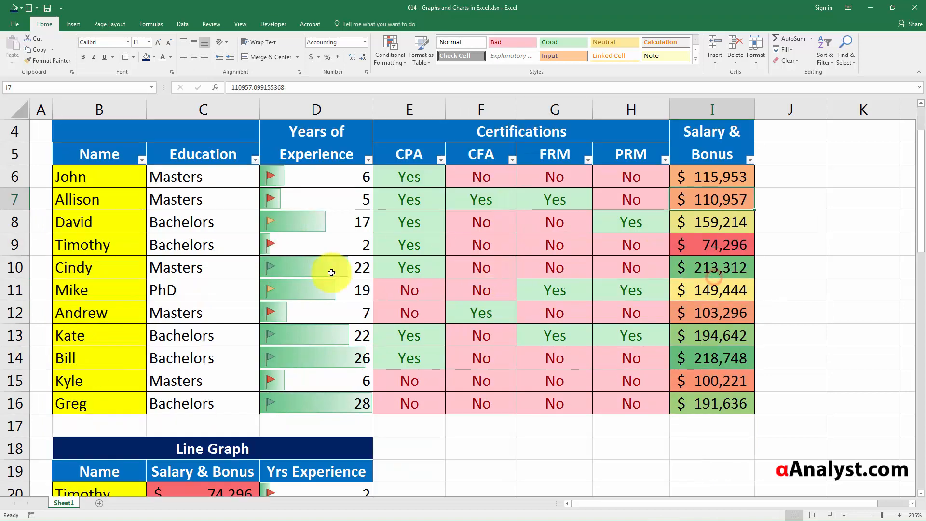
left_click(178, 246)
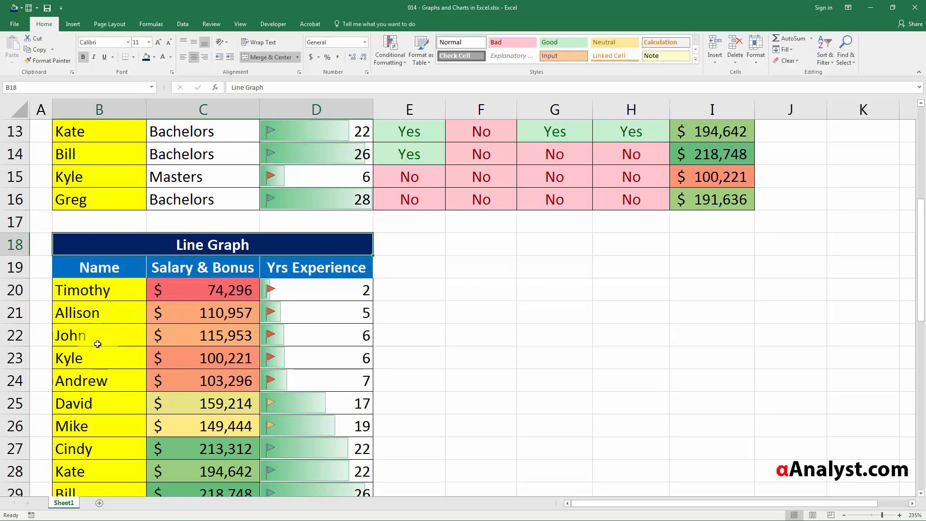
scroll(79, 241, "up", 2)
left_click_drag(77, 176, 73, 266)
scroll(124, 281, "down", 1)
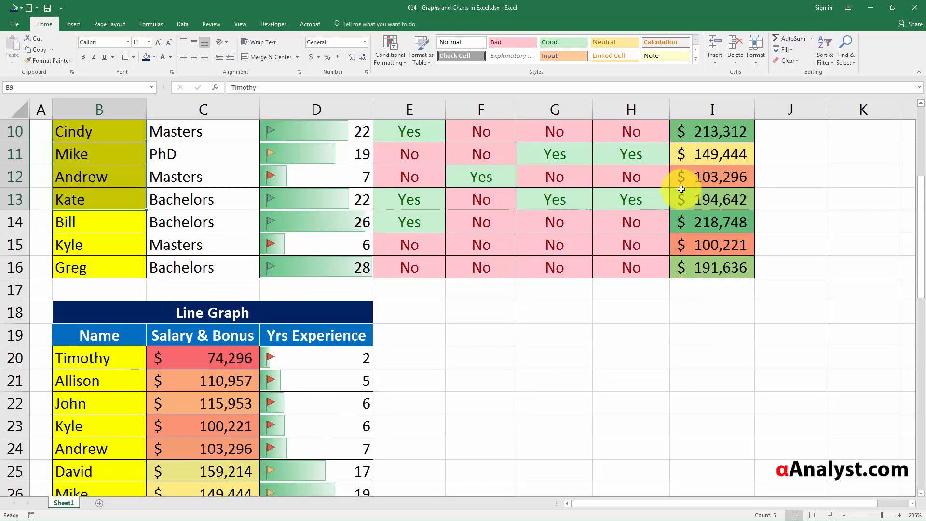
left_click_drag(699, 154, 709, 244)
scroll(387, 310, "up", 1)
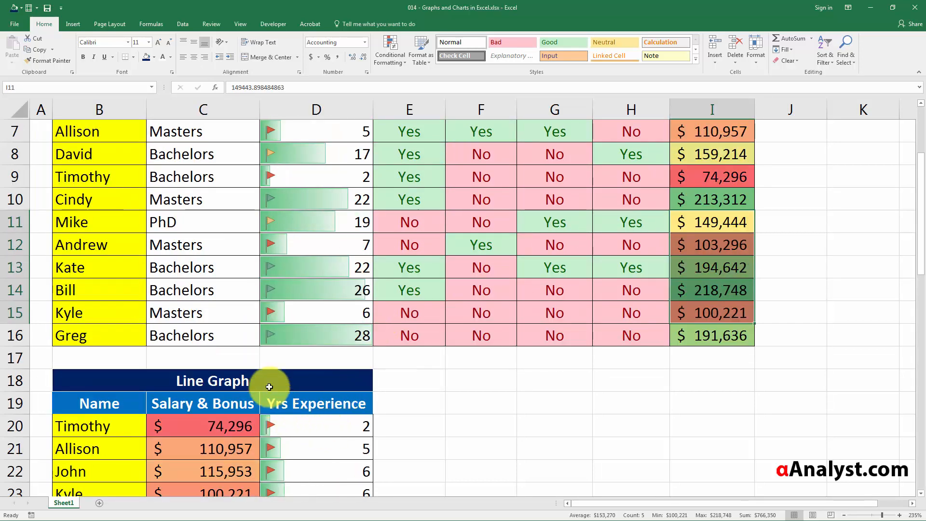
scroll(310, 252, "up", 2)
left_click_drag(311, 243, 305, 325)
scroll(279, 306, "down", 7)
scroll(240, 262, "up", 1)
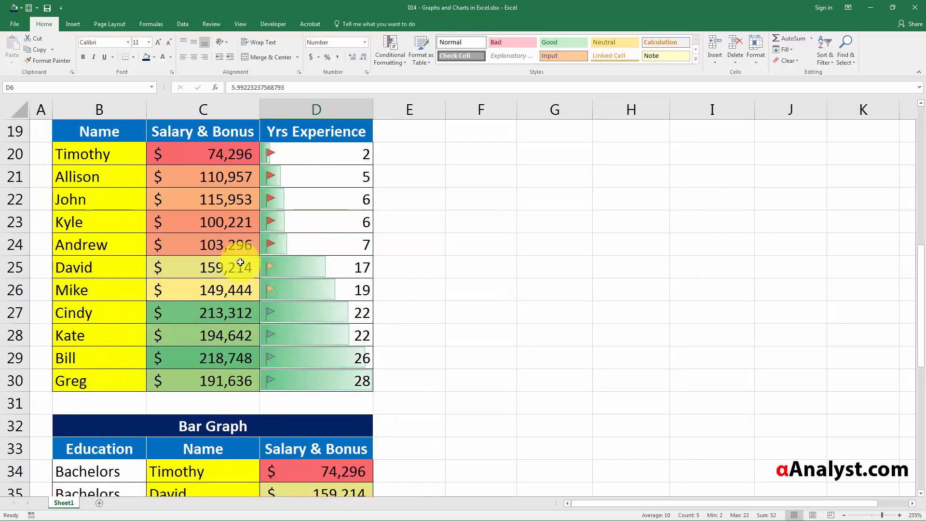
- Examine the Line Graph table's Name, Salary & Bonus and Yrs Experience columns
scroll(240, 262, "up", 1)
left_click_drag(96, 220, 310, 446)
left_click(194, 375)
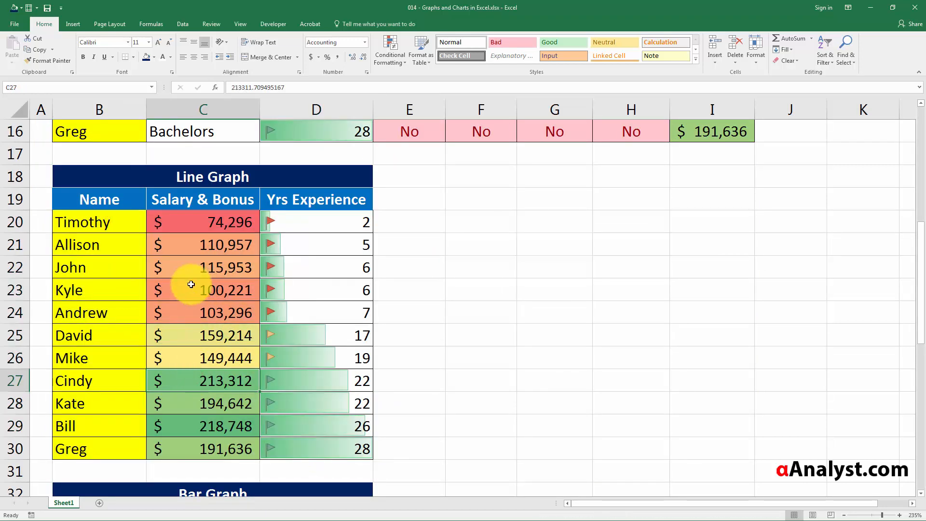
left_click(175, 167)
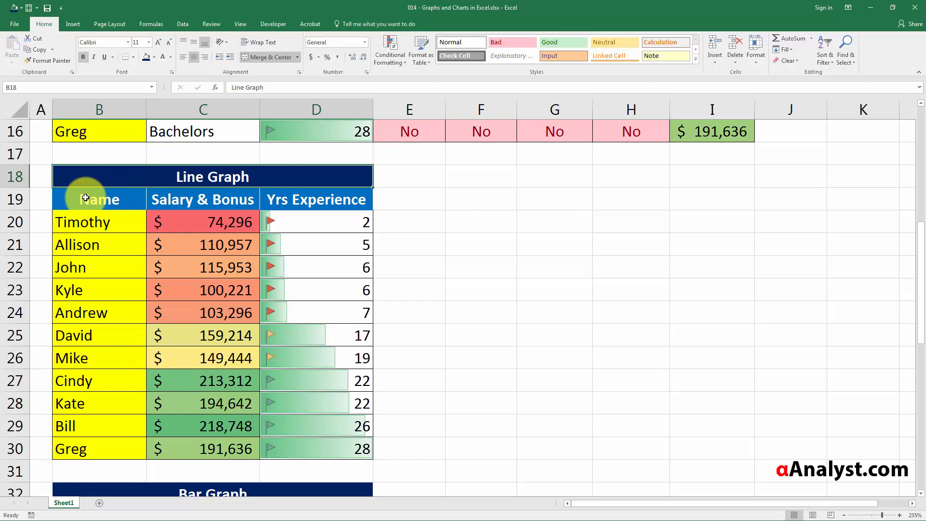
left_click_drag(83, 199, 178, 444)
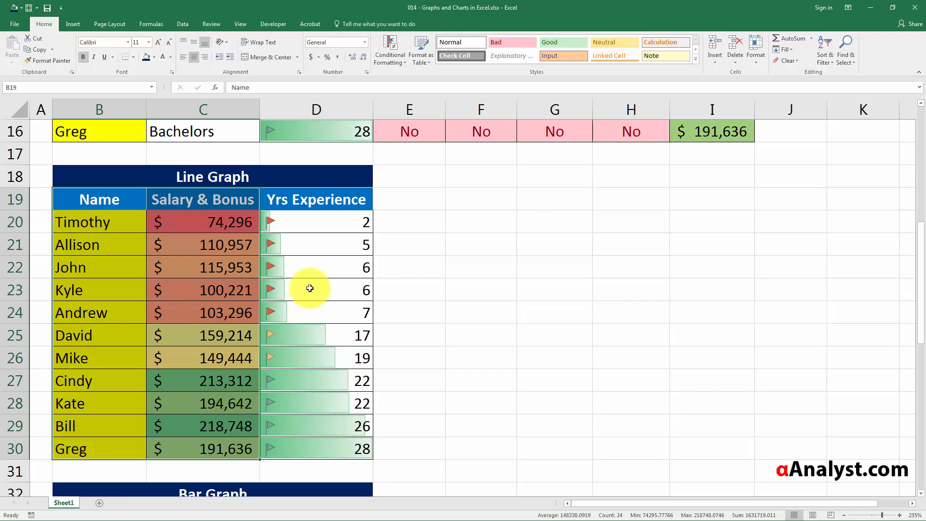
left_click(159, 245)
left_click_drag(68, 198, 185, 381)
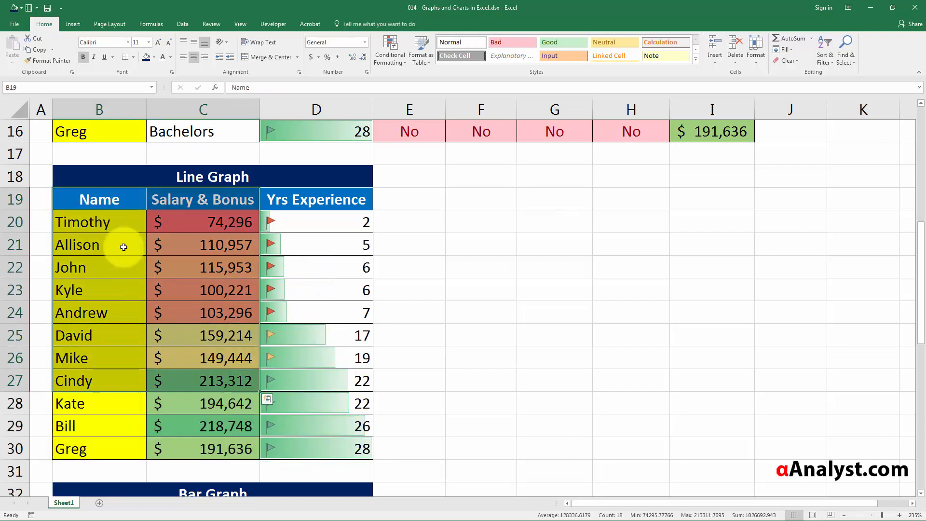
left_click_drag(101, 199, 101, 443)
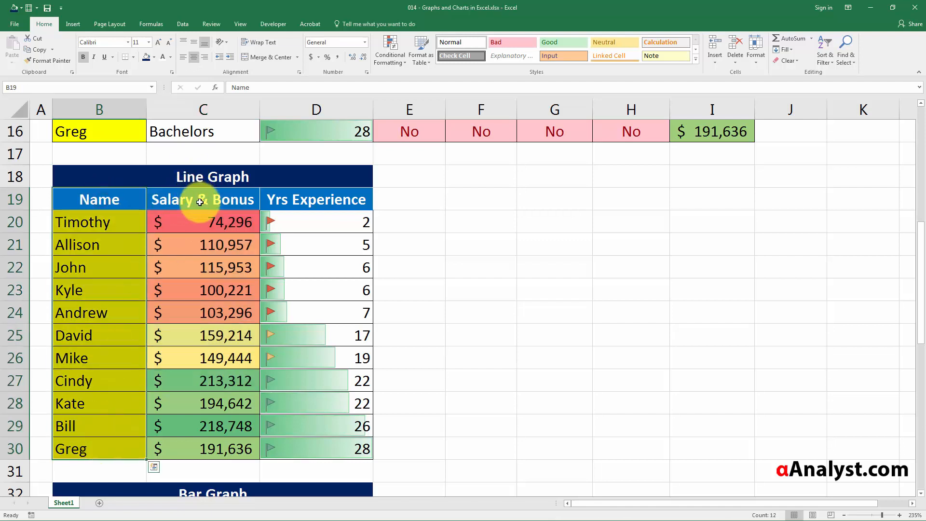
left_click_drag(200, 202, 192, 450)
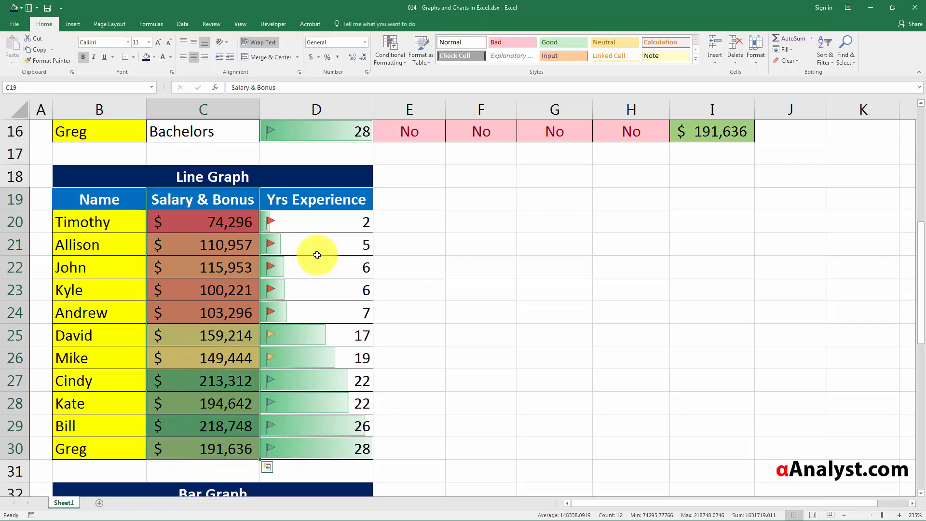
left_click_drag(312, 201, 331, 439)
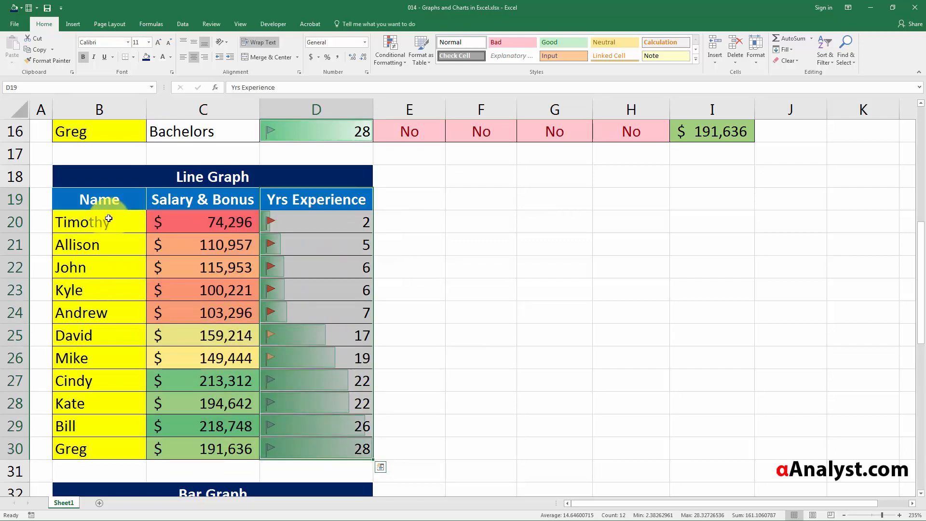
- Compare the names and salaries in the first and last rows of the Line Graph table, and review the Name column
left_click(93, 217)
left_click_drag(90, 220, 189, 218)
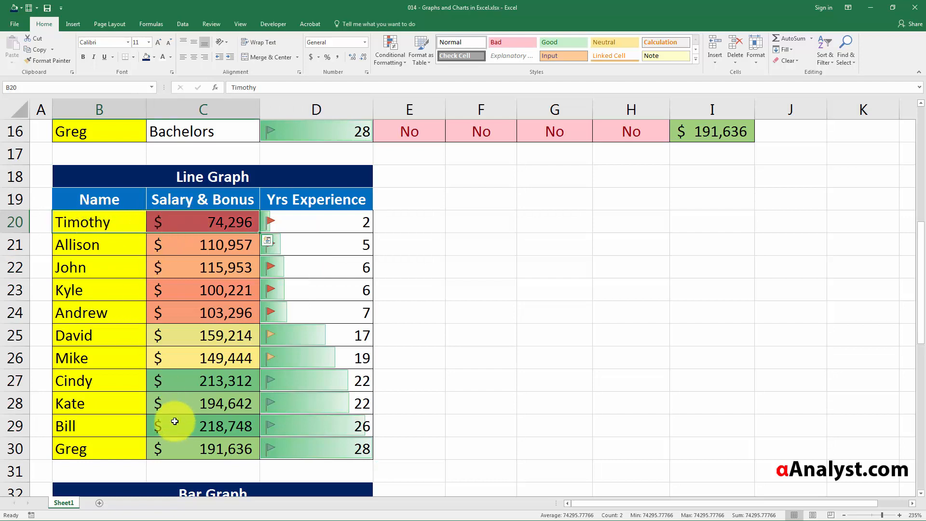
left_click_drag(109, 457, 183, 456)
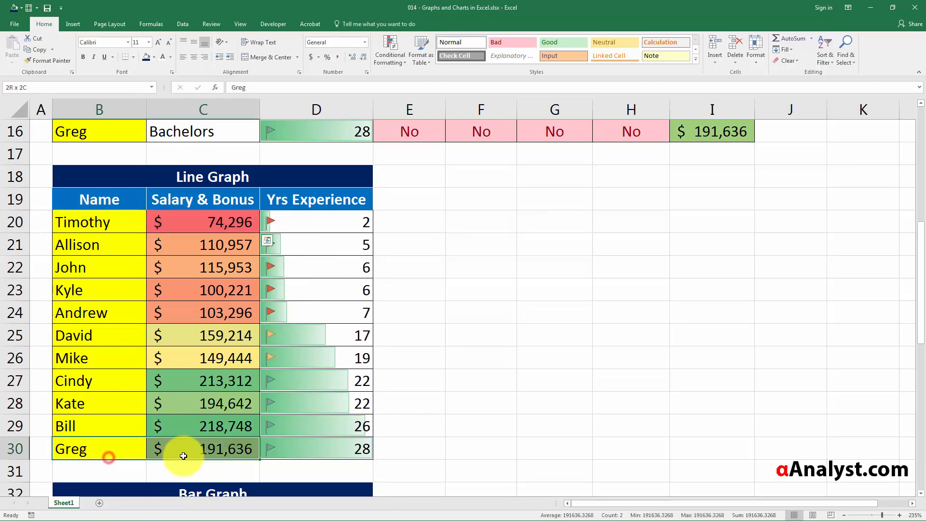
left_click(90, 200)
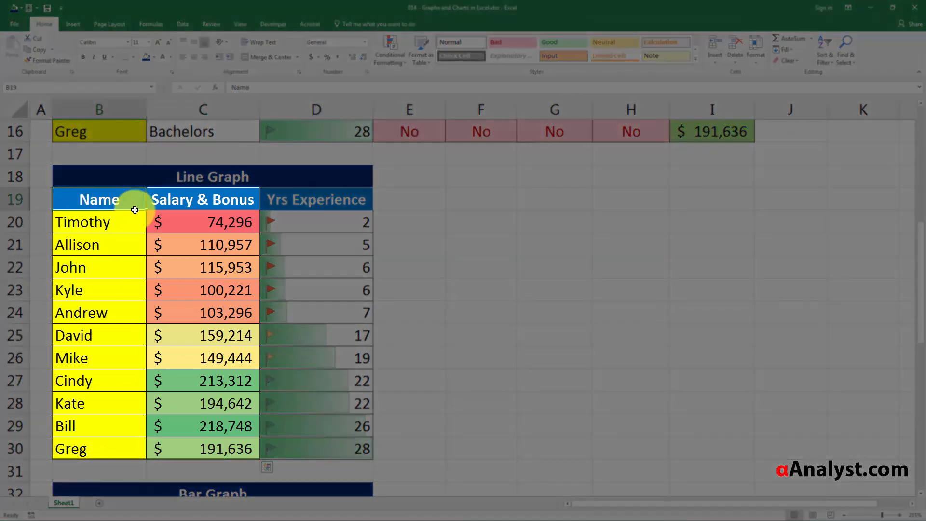
left_click_drag(114, 199, 121, 312)
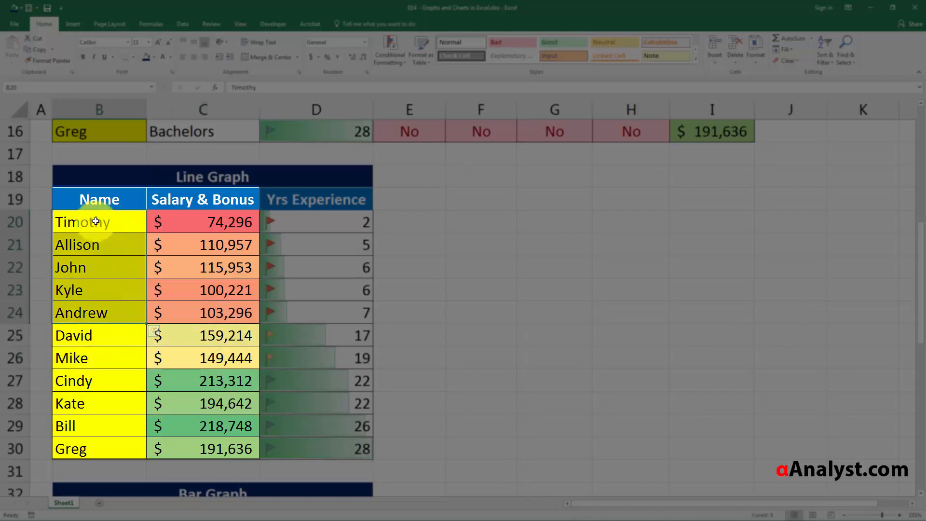
left_click(96, 221)
- Insert a 2-D Line with Markers chart from the Name and Salary & Bonus data in B19:C30
left_click_drag(88, 199, 217, 441)
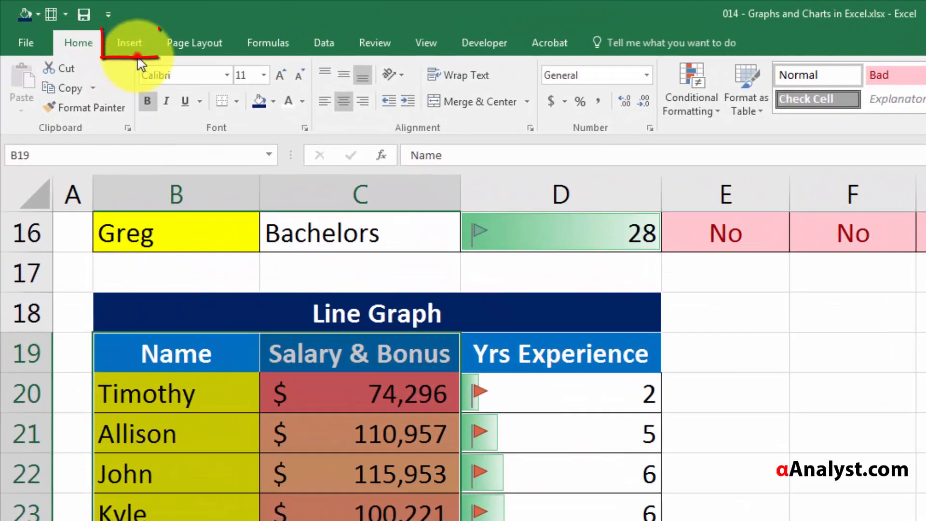
left_click(82, 27)
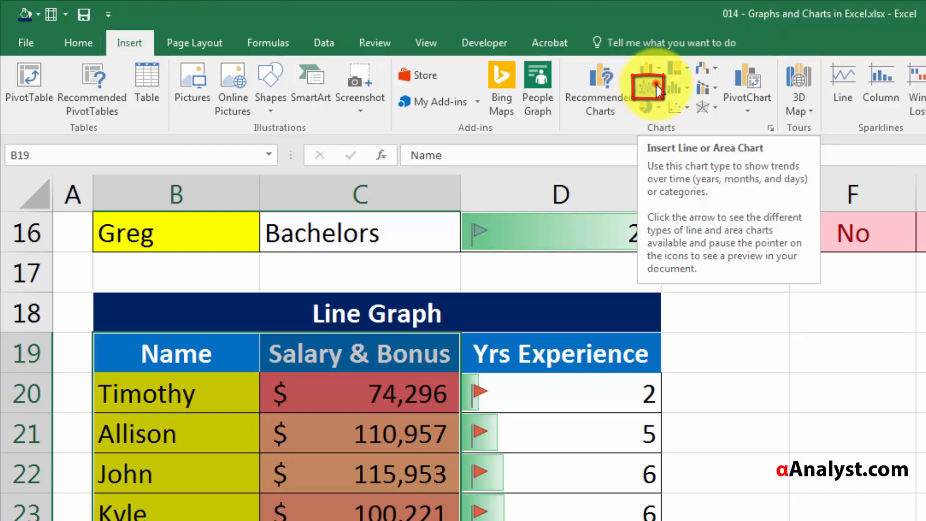
left_click(658, 90)
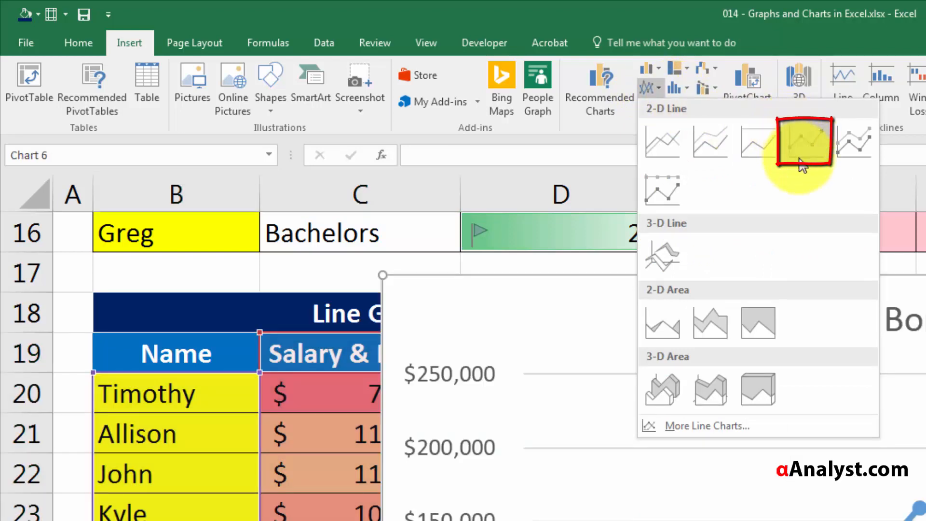
left_click(808, 135)
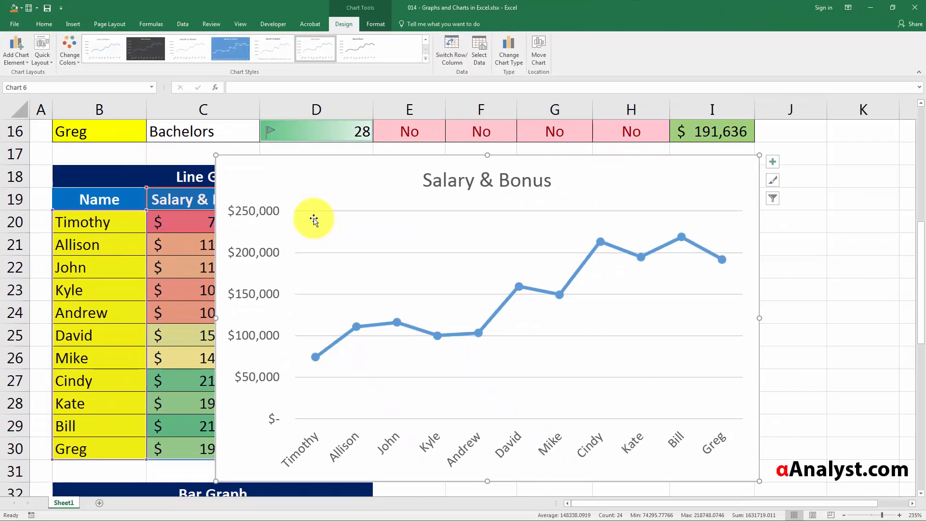
- Resize the Salary & Bonus line chart to fit beside the Line Graph table, spanning about columns E to K and rows 18 to 30
left_click_drag(427, 297, 463, 300)
left_click_drag(340, 220, 285, 175)
left_click(277, 173)
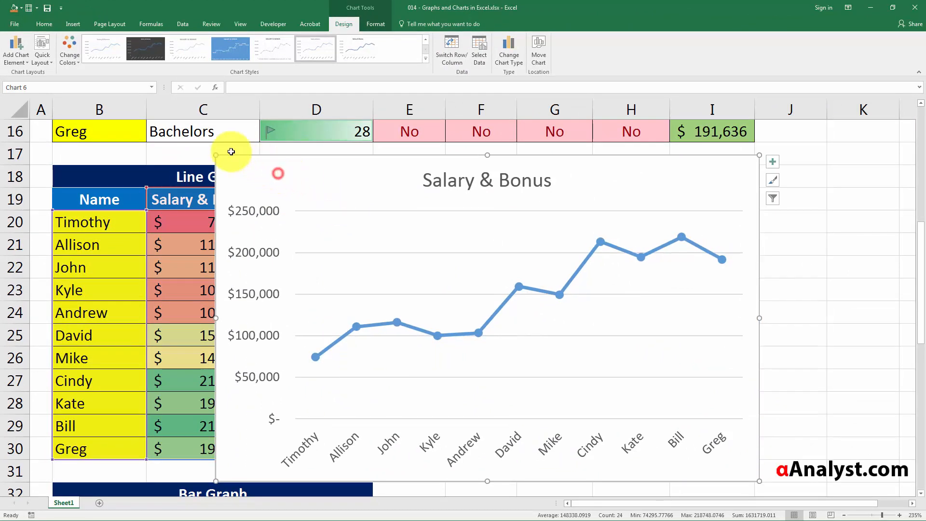
left_click_drag(216, 154, 476, 169)
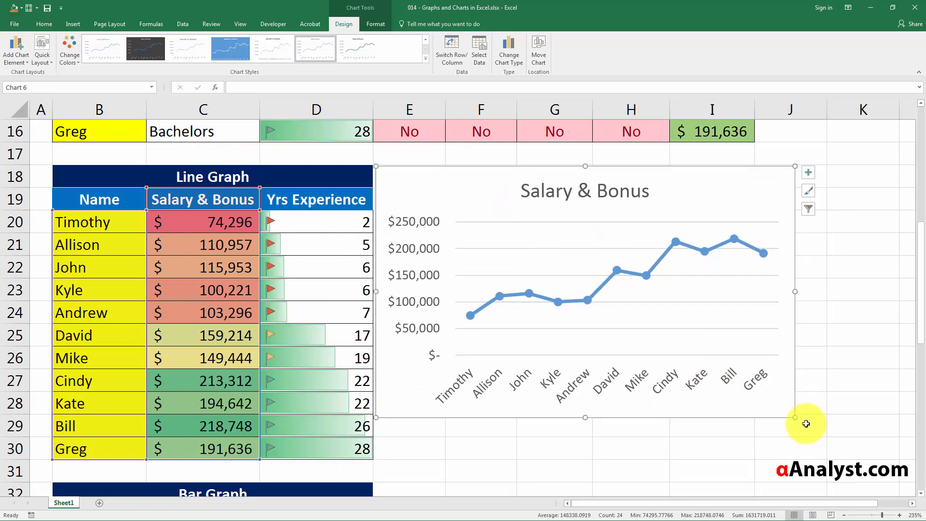
left_click_drag(797, 417, 863, 457)
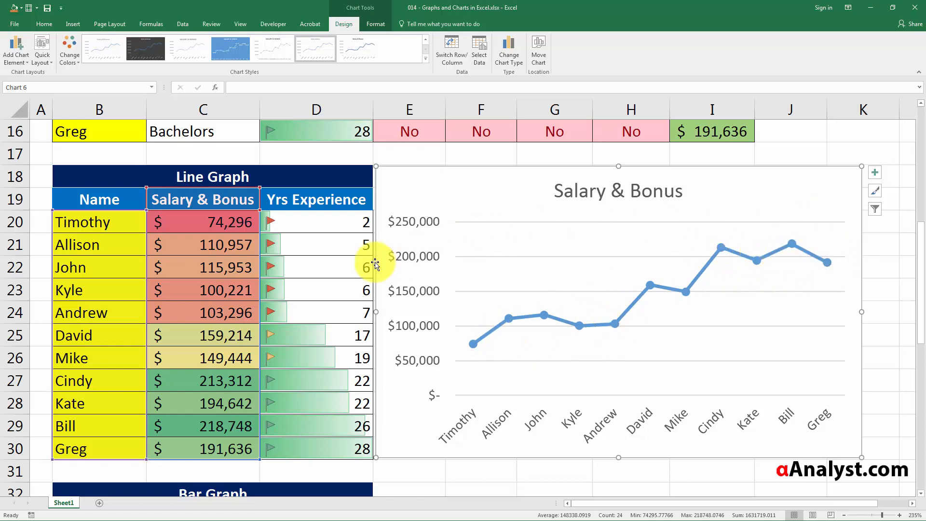
- Examine the Bar Graph table's Education, Name and Salary & Bonus columns
left_click(333, 265)
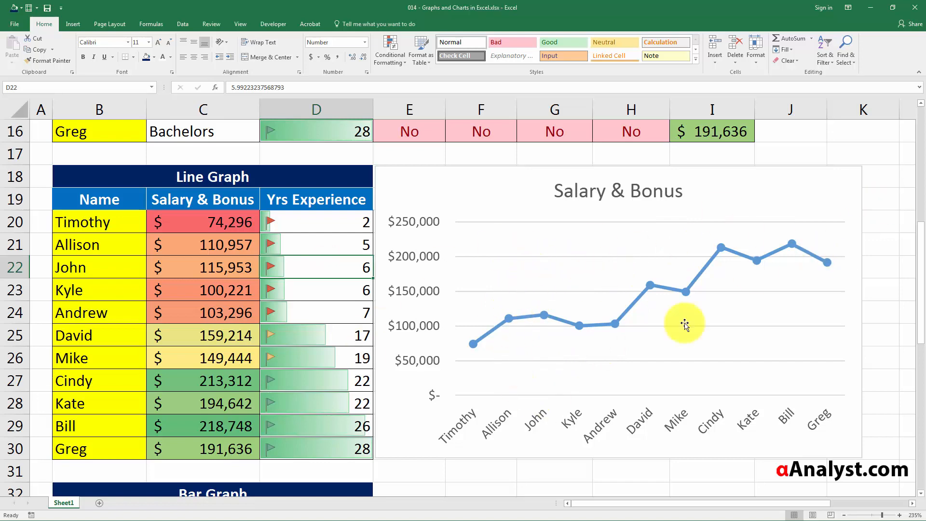
left_click(241, 277)
scroll(257, 274, "down", 4)
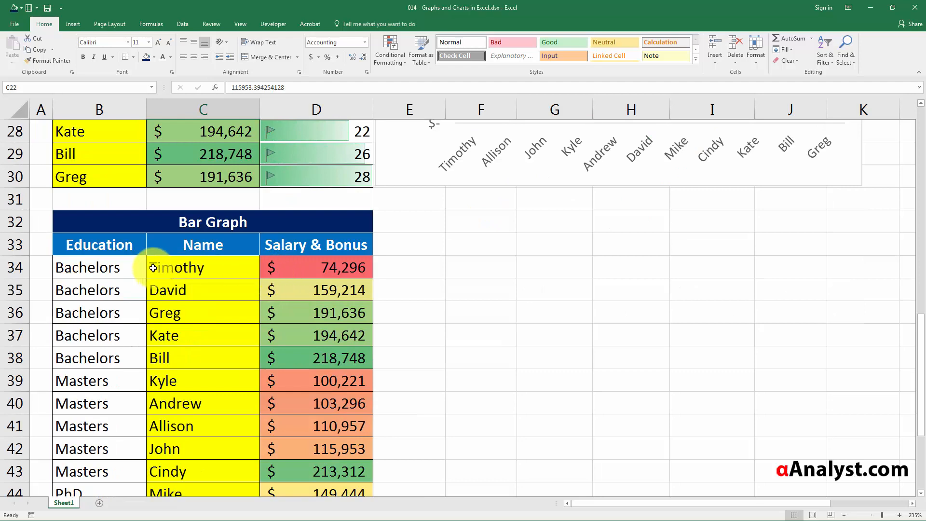
left_click_drag(116, 263, 123, 362)
scroll(123, 357, "down", 1)
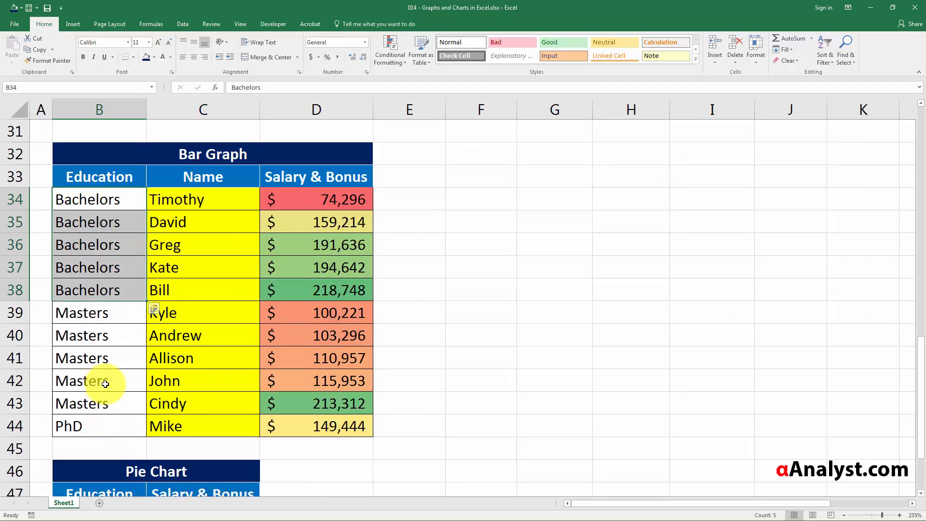
left_click(107, 418)
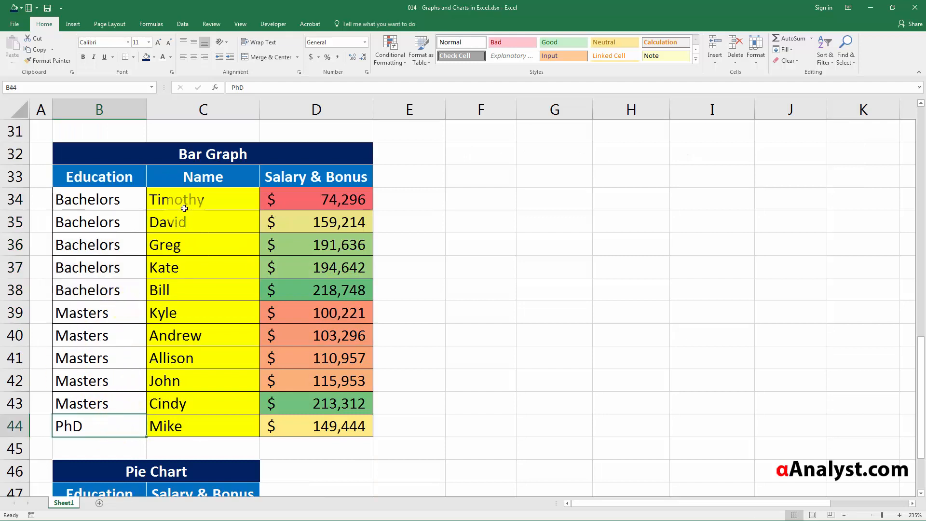
left_click_drag(195, 195, 212, 403)
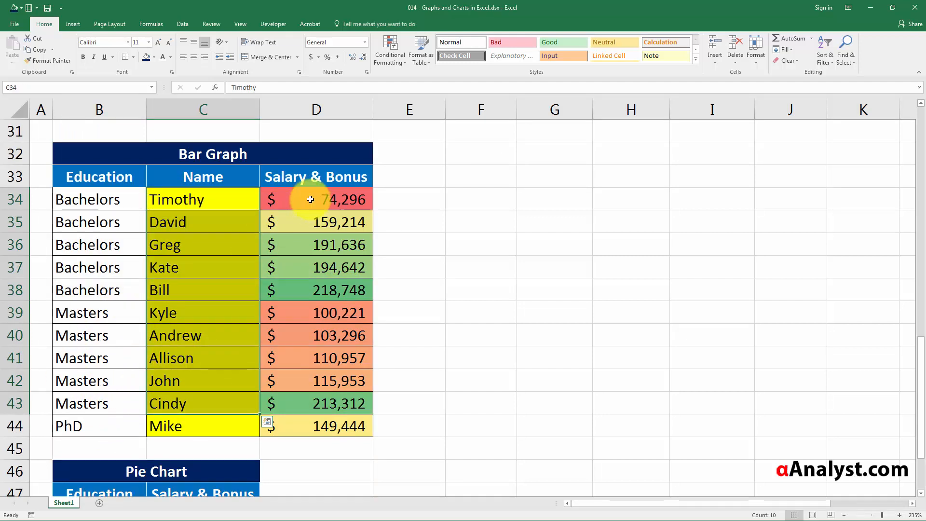
left_click_drag(310, 199, 300, 419)
left_click(174, 291)
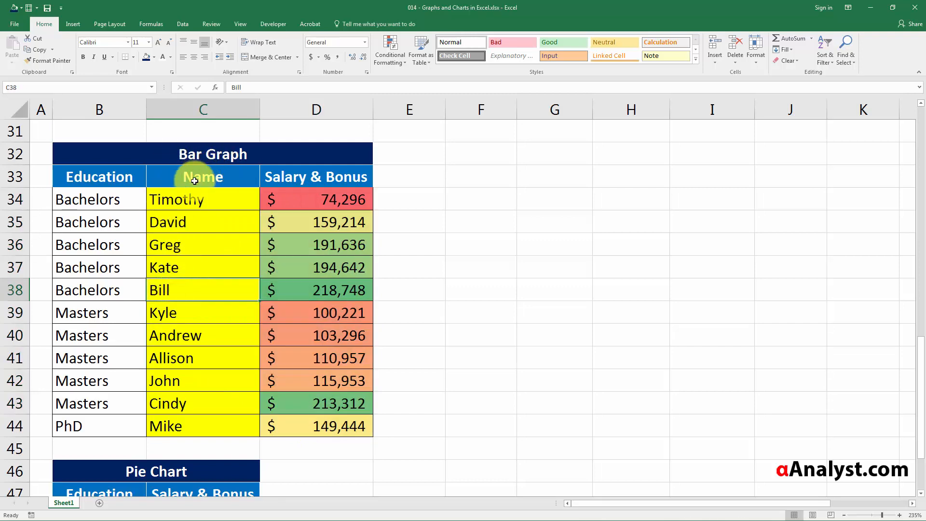
- Merge and center the five Bachelors cells in B34:B38, keeping only the upper-left value
left_click(99, 201)
left_click_drag(98, 202, 96, 275)
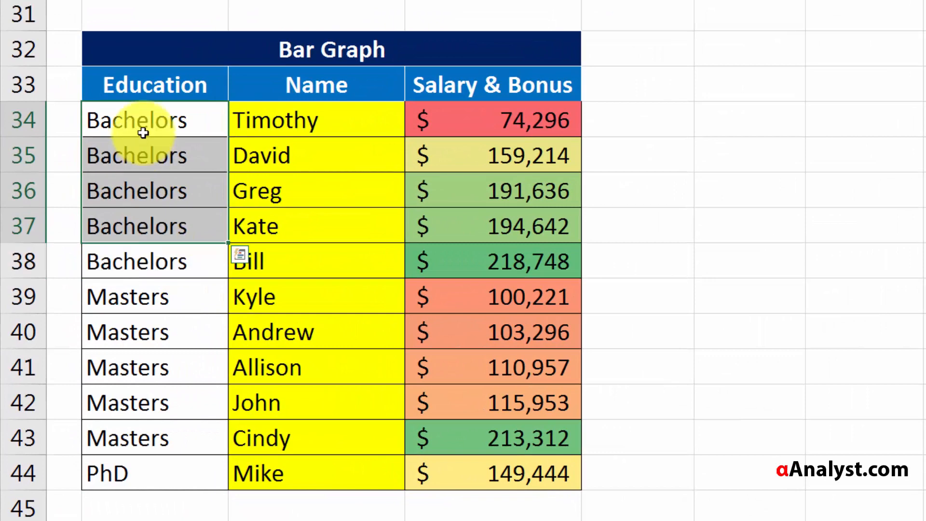
left_click_drag(138, 114, 151, 261)
right_click(153, 174)
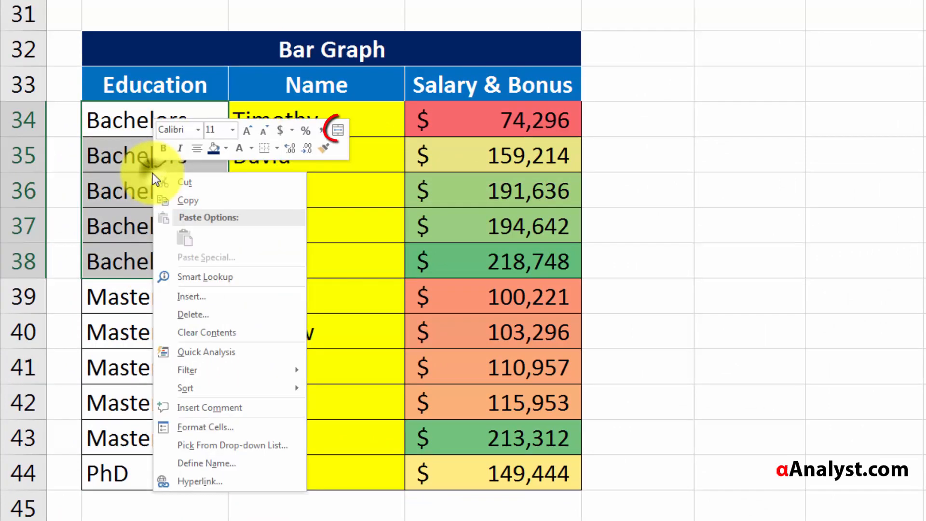
left_click(338, 130)
left_click_drag(678, 189, 340, 139)
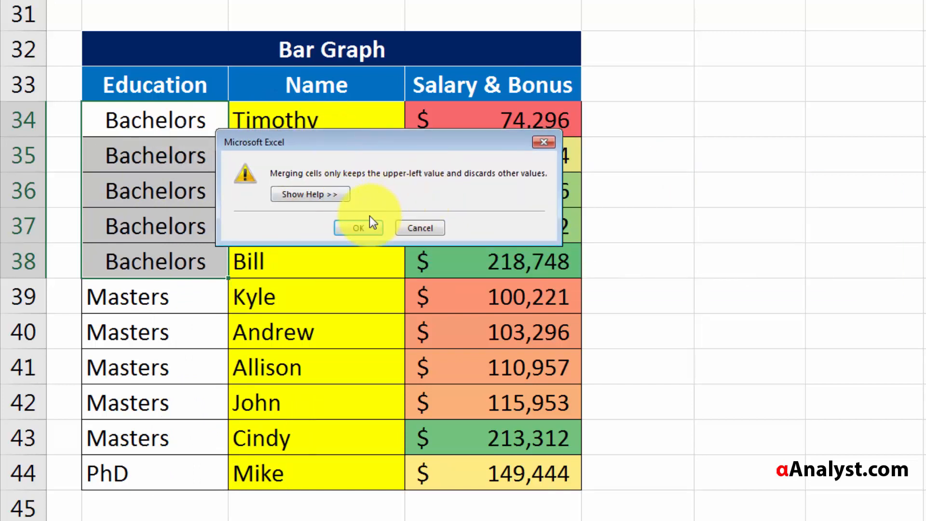
left_click(357, 228)
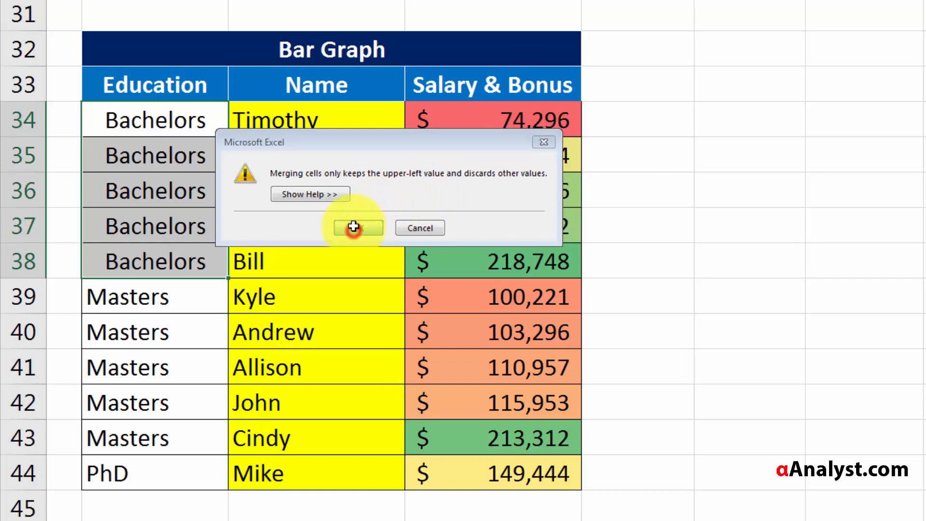
- Merge and center the five Masters cells in B39:B43, and align the merged label vertically in the middle
left_click_drag(128, 297, 151, 422)
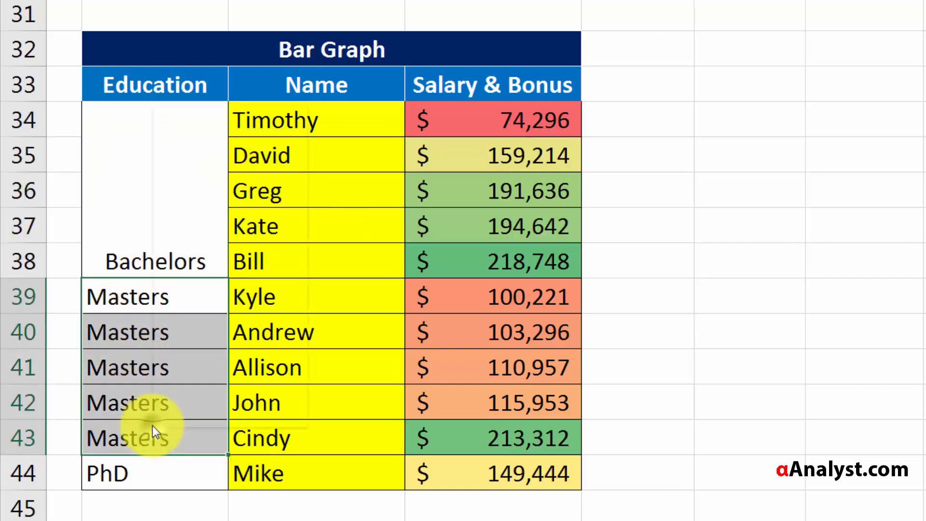
right_click(152, 426)
left_click(344, 451)
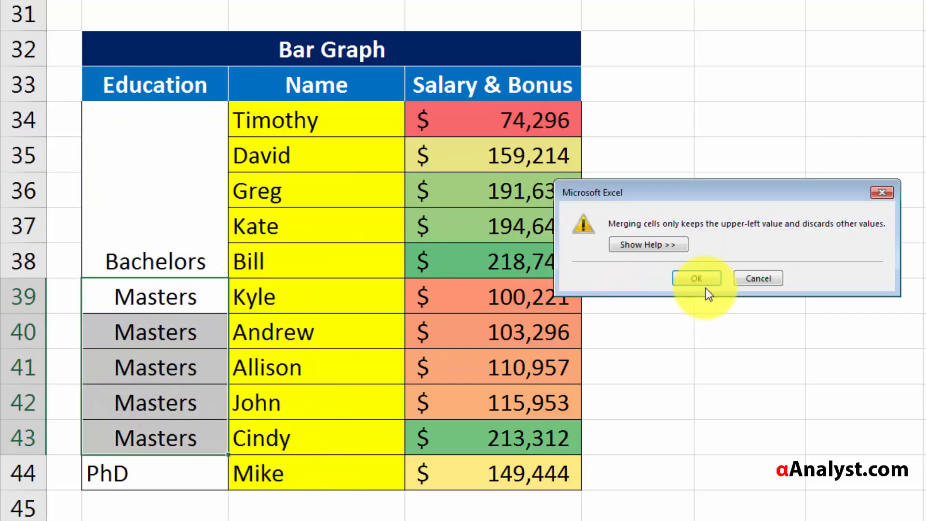
left_click(695, 275)
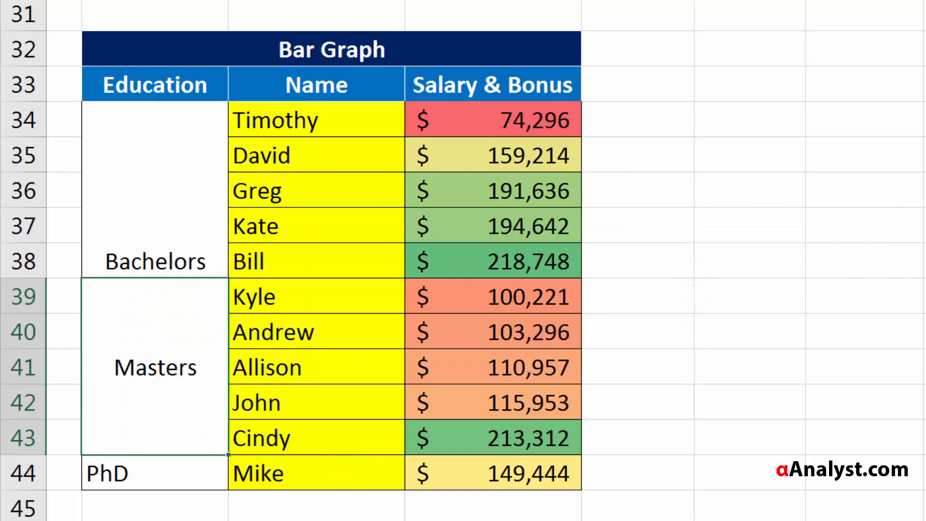
- Align the merged Bachelors label vertically in the middle and center the PhD label in B44
left_click(174, 174)
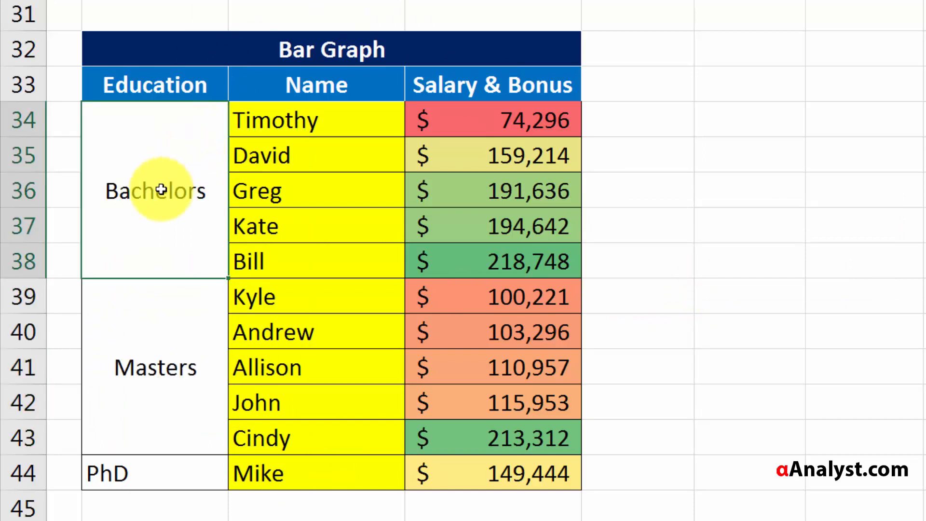
left_click_drag(138, 209, 248, 205)
left_click(146, 330)
left_click_drag(308, 339, 128, 432)
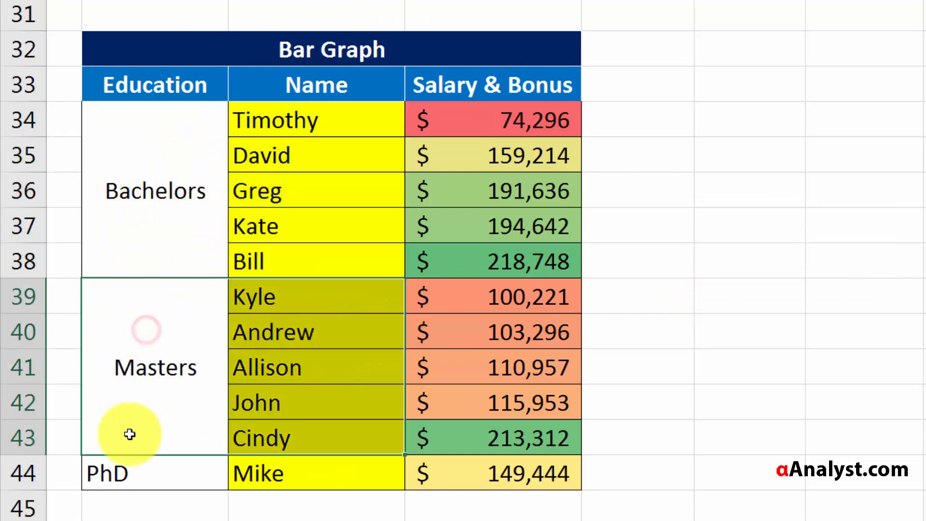
right_click(143, 471)
left_click(191, 507)
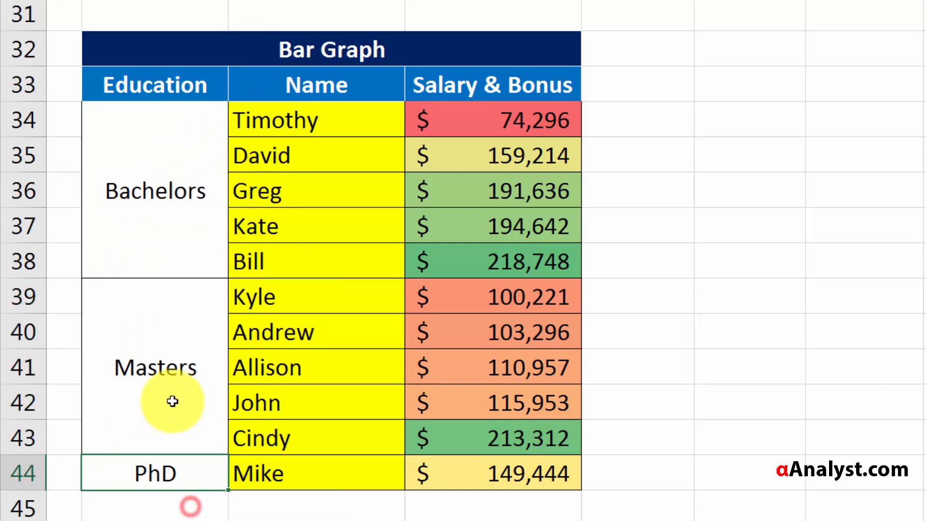
left_click(174, 401)
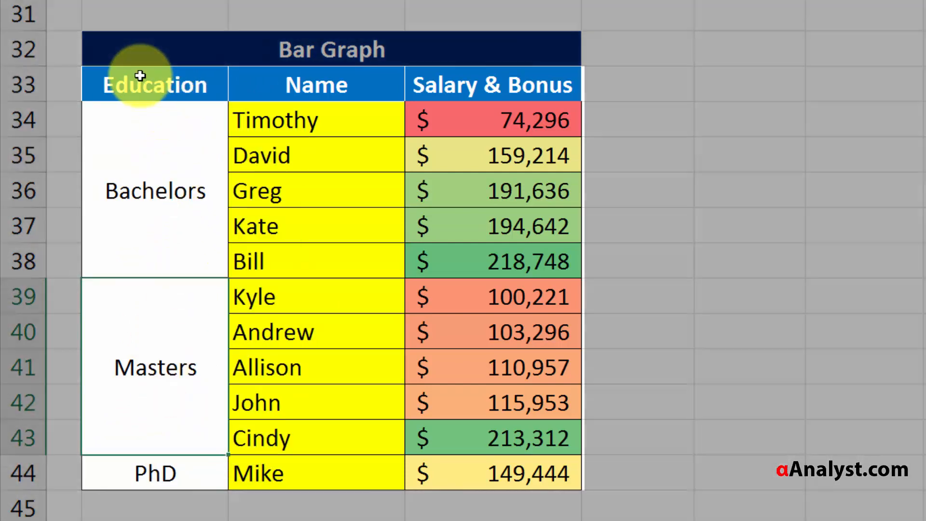
- Review the full Bar Graph range B33:D44 column by column, from the grouped Education labels to the Salary & Bonus amounts
left_click_drag(140, 82, 489, 420)
left_click(174, 96)
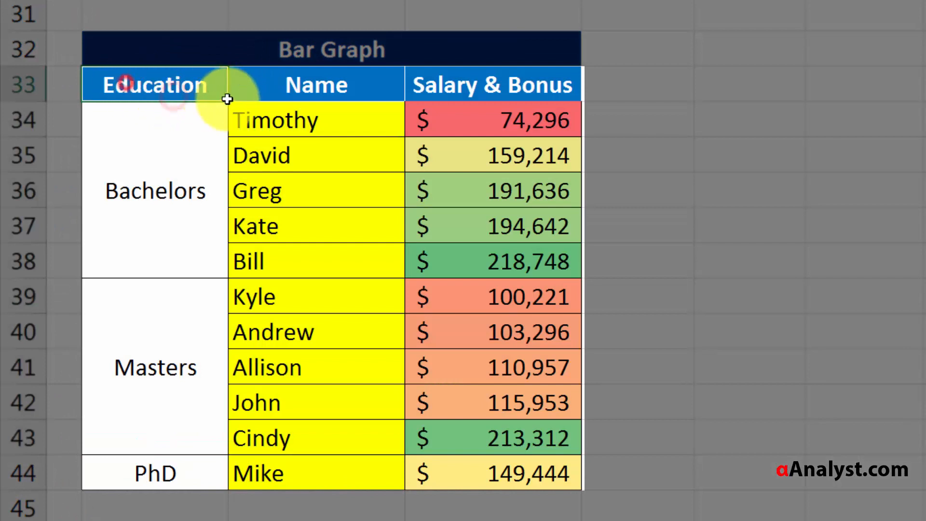
mouse_move(186, 100)
left_mouse_down()
mouse_move(210, 273)
mouse_move(155, 312)
mouse_move(176, 366)
mouse_move(172, 468)
mouse_move(346, 449)
mouse_move(558, 462)
left_mouse_up()
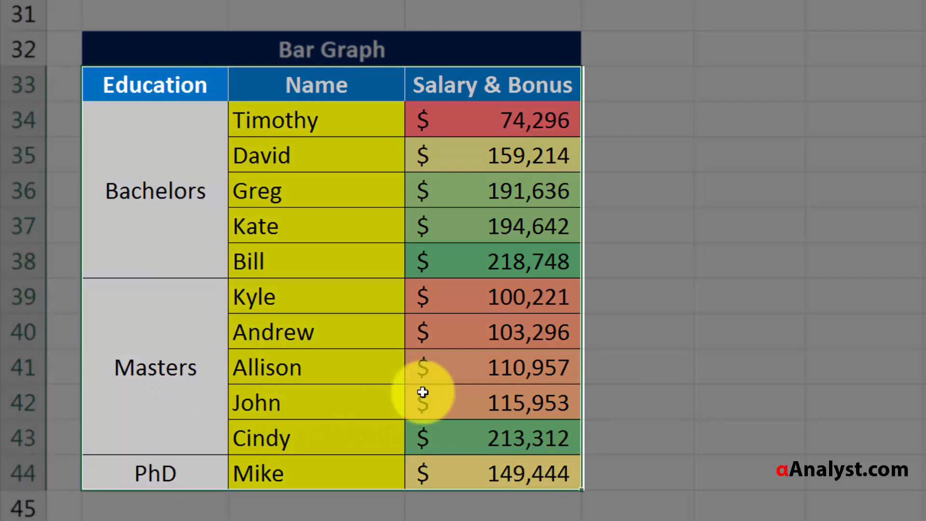
left_click(291, 185)
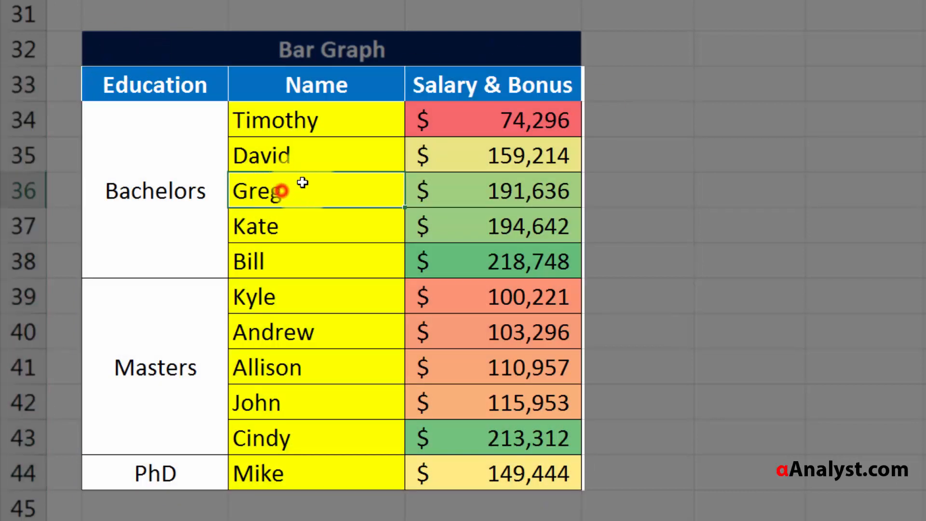
mouse_move(104, 95)
left_mouse_down()
mouse_move(140, 87)
mouse_move(145, 478)
left_mouse_up()
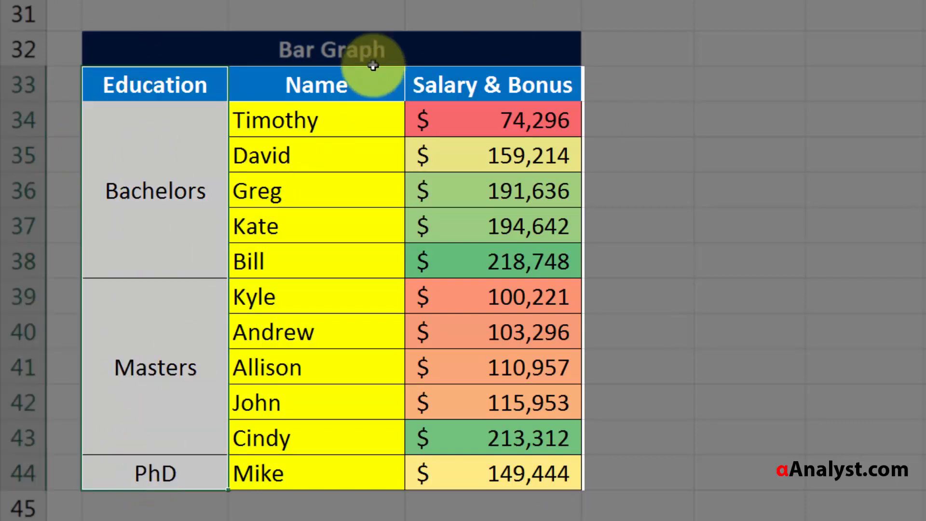
left_click_drag(341, 84, 527, 227)
left_click_drag(401, 115, 428, 110)
left_click(94, 84)
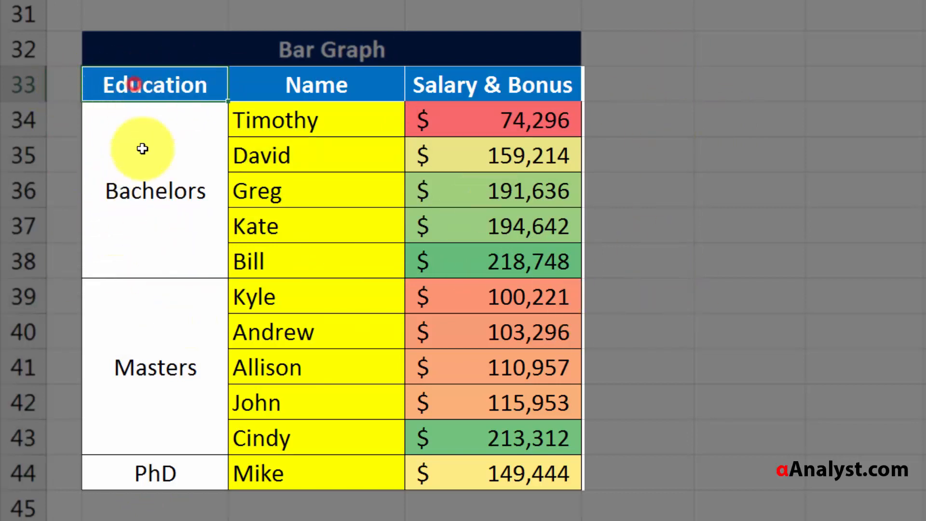
left_click_drag(141, 149, 155, 471)
mouse_move(320, 86)
left_mouse_down()
mouse_move(362, 408)
mouse_move(348, 470)
left_mouse_up()
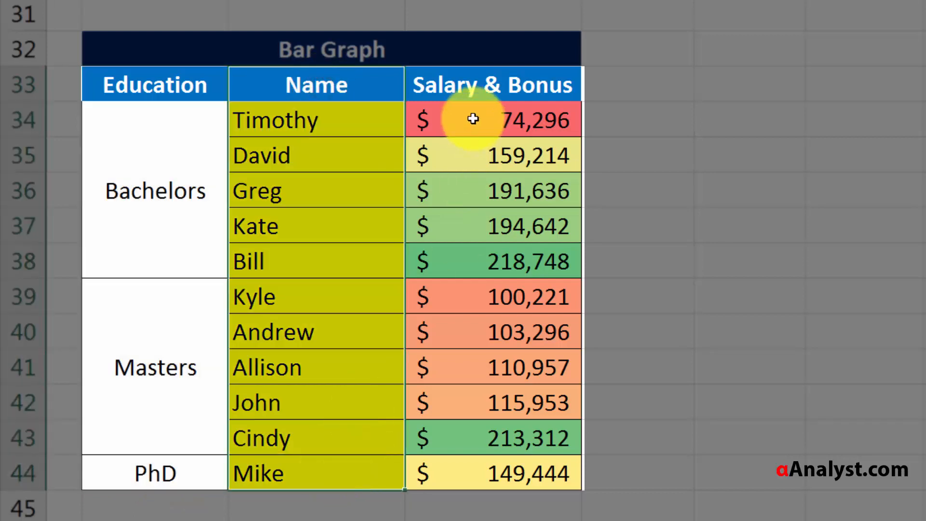
left_click_drag(467, 85, 555, 475)
left_click(262, 157)
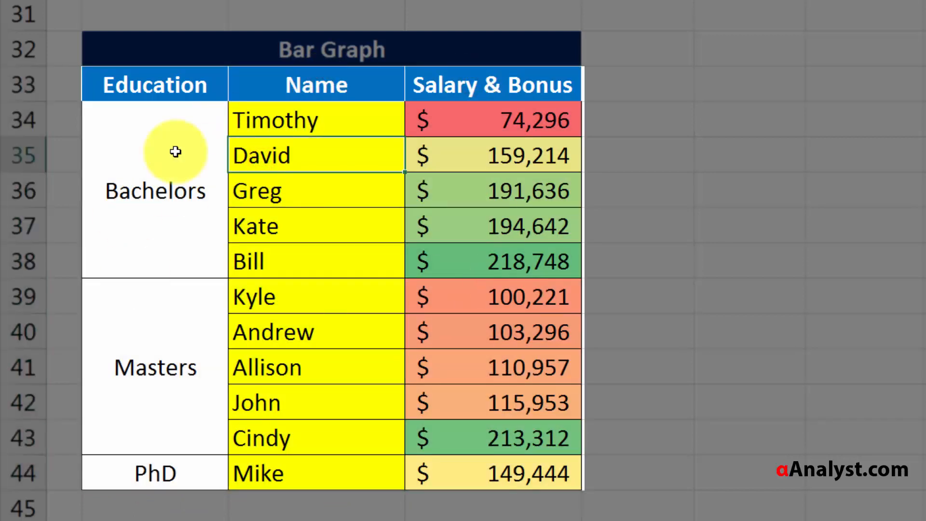
left_click(116, 86)
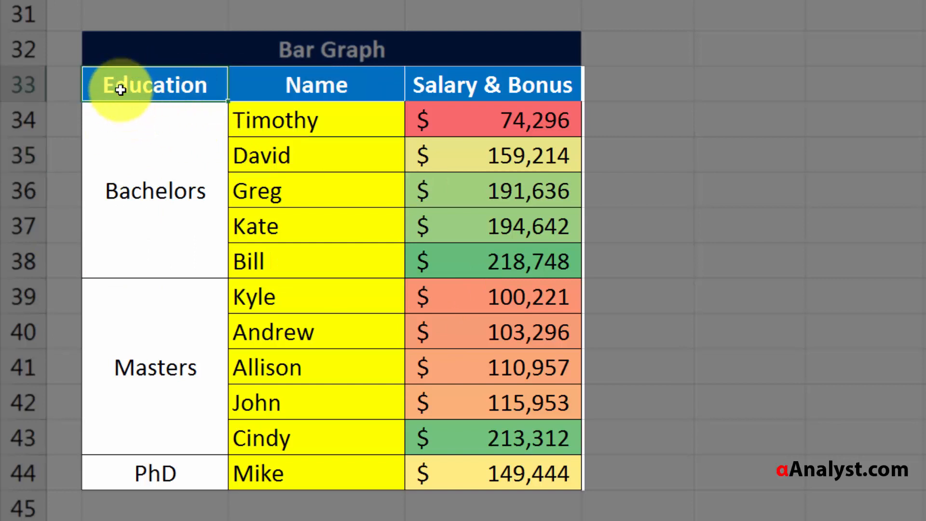
left_click(141, 79)
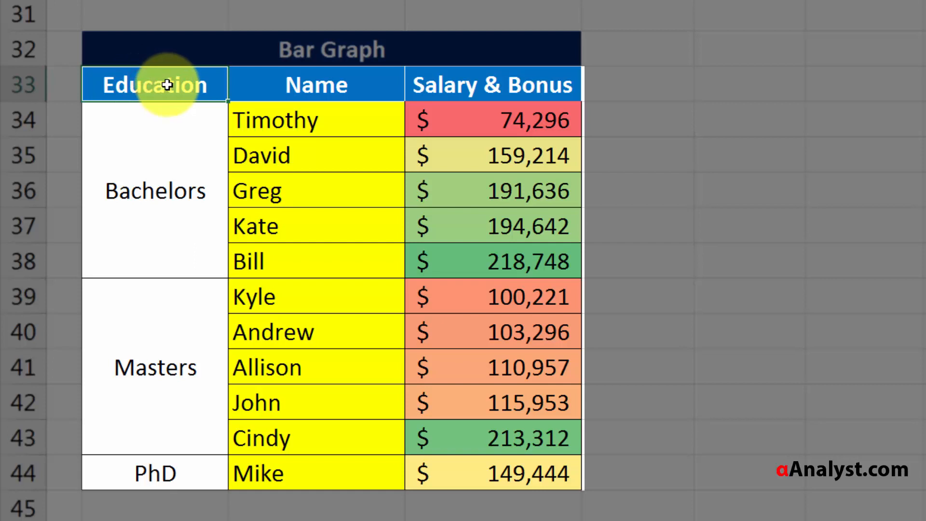
- Insert a 2-D Clustered Column chart from the Education, Name and Salary & Bonus data in B33:D44
left_click_drag(166, 85, 518, 473)
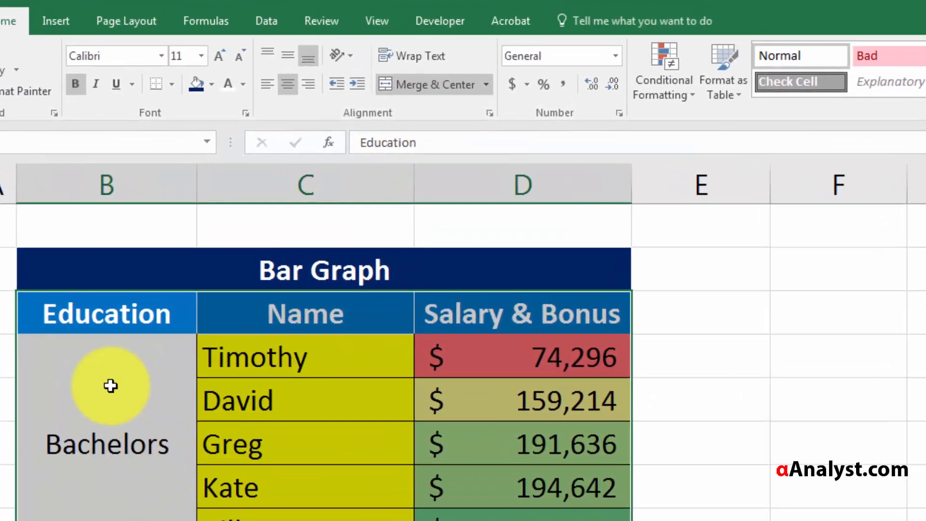
left_click(56, 21)
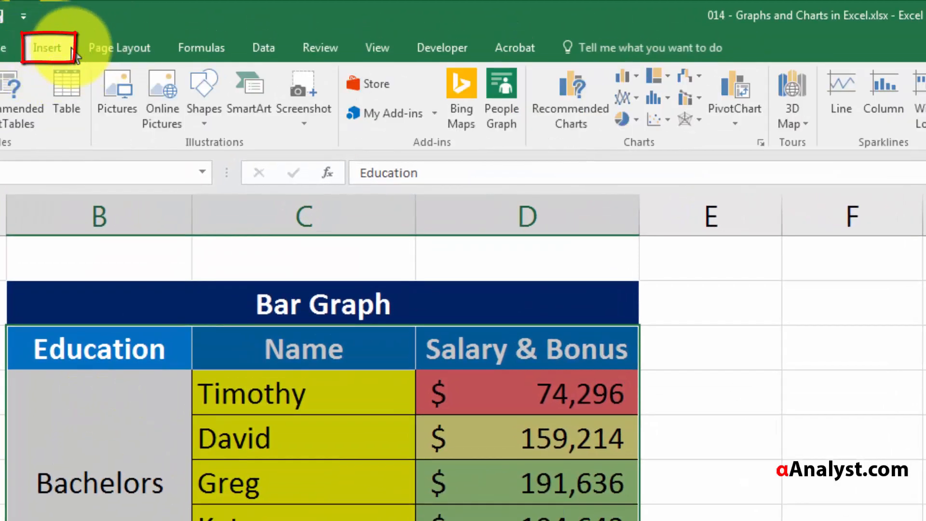
left_click(628, 76)
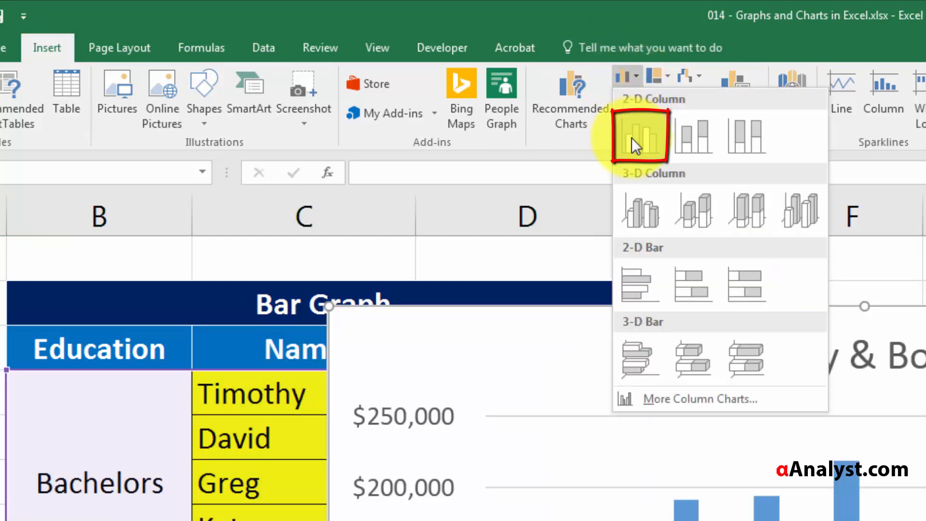
left_click(635, 138)
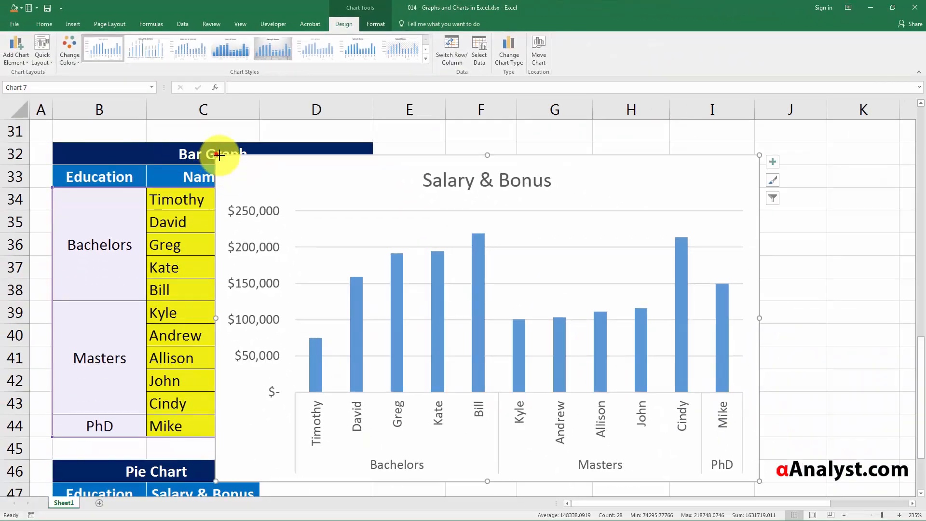
- Move and resize the column chart to fit beside the Bar Graph table, spanning about columns E to K and rows 32 to 44
left_click_drag(218, 154, 458, 148)
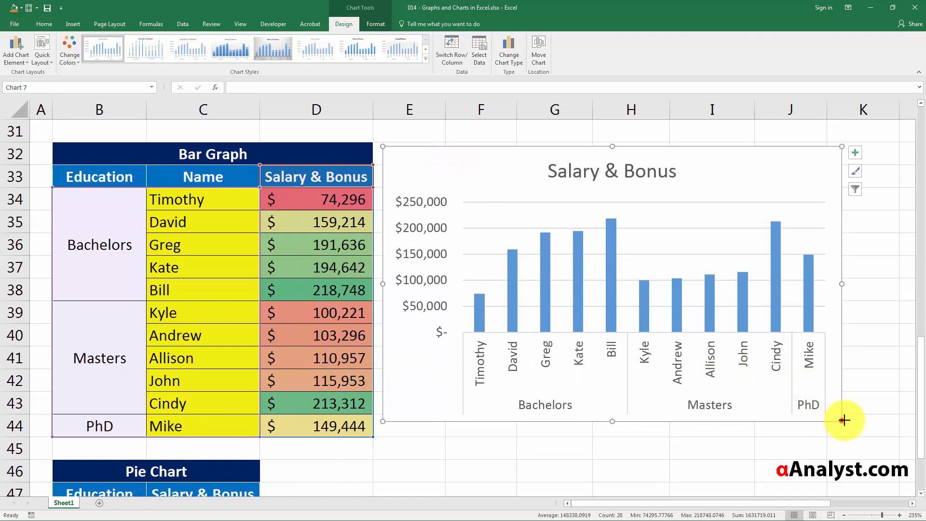
left_click_drag(844, 419, 880, 441)
left_click_drag(592, 458, 591, 461)
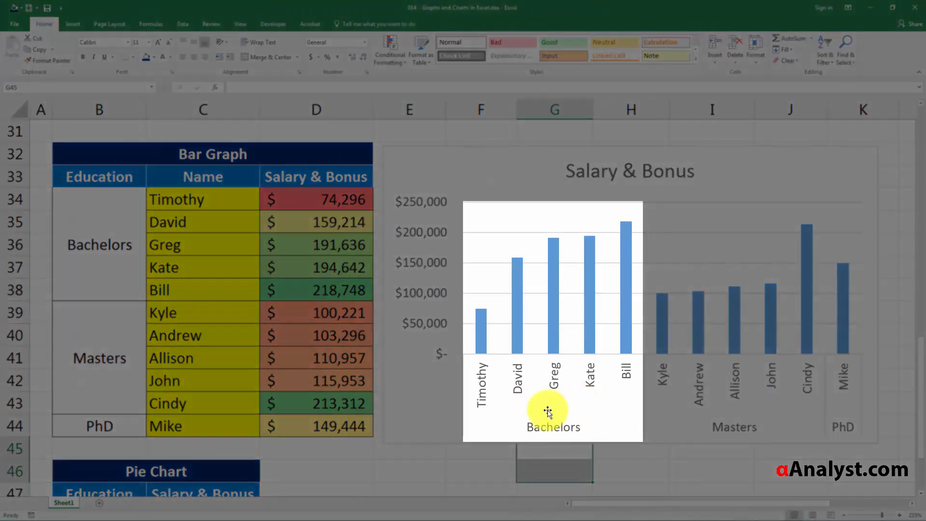
- Compare the column chart's Bachelors, Masters and PhD groups with the merged Education cells in the table
left_click(547, 411)
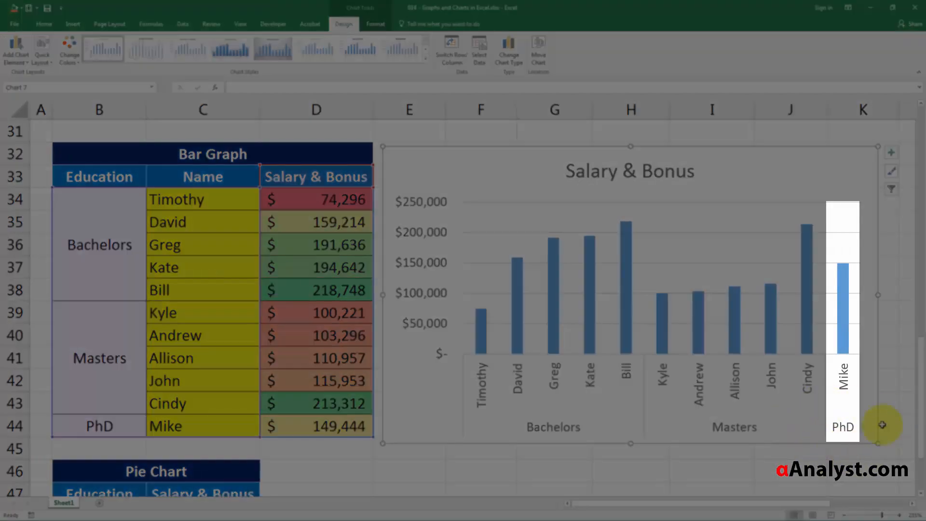
left_click(89, 402)
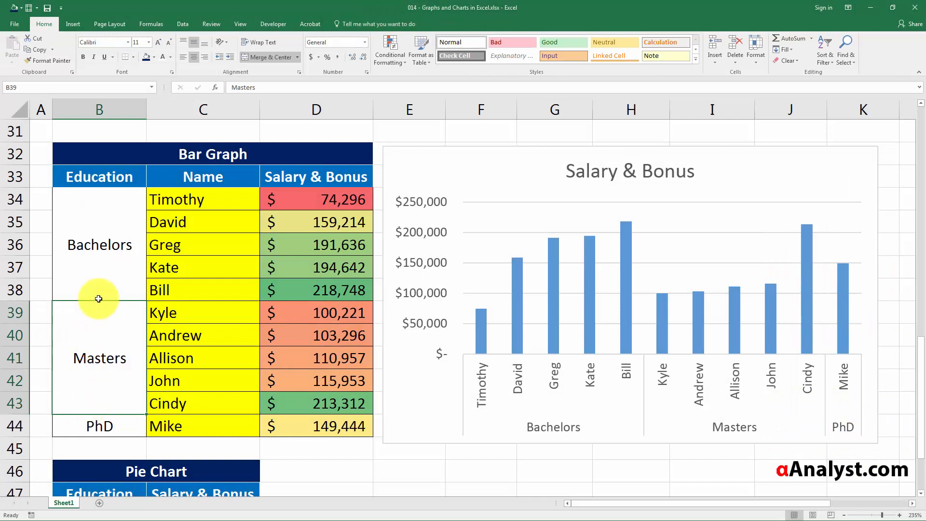
left_click_drag(99, 299, 109, 427)
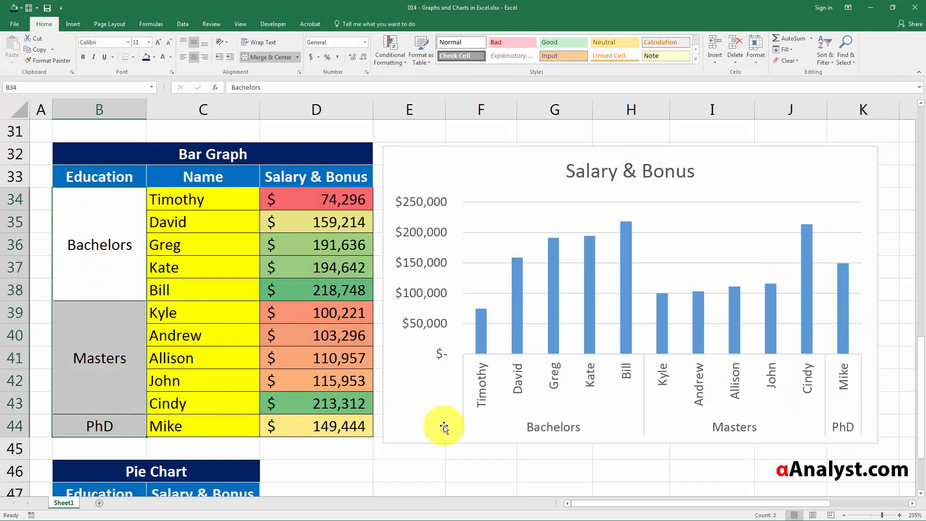
left_click(573, 484)
left_click(512, 464)
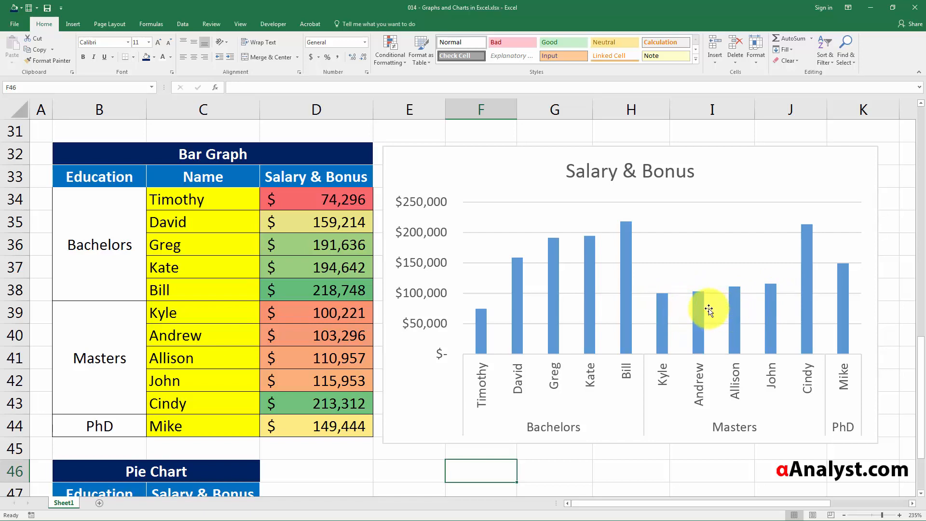
- Insert a 2-D pie chart from the Education and Salary & Bonus data in B47:C50
scroll(708, 310, "down", 3)
left_click(135, 270)
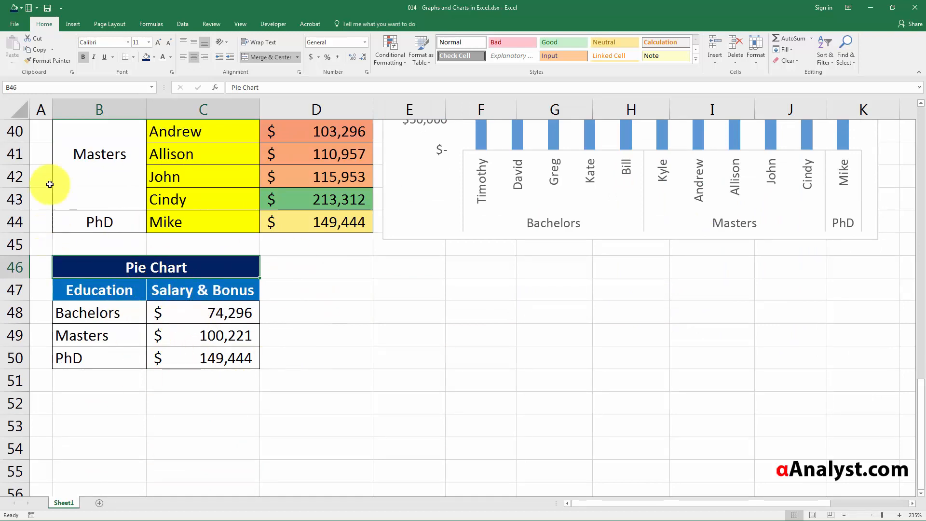
scroll(123, 181, "up", 2)
scroll(130, 203, "down", 2)
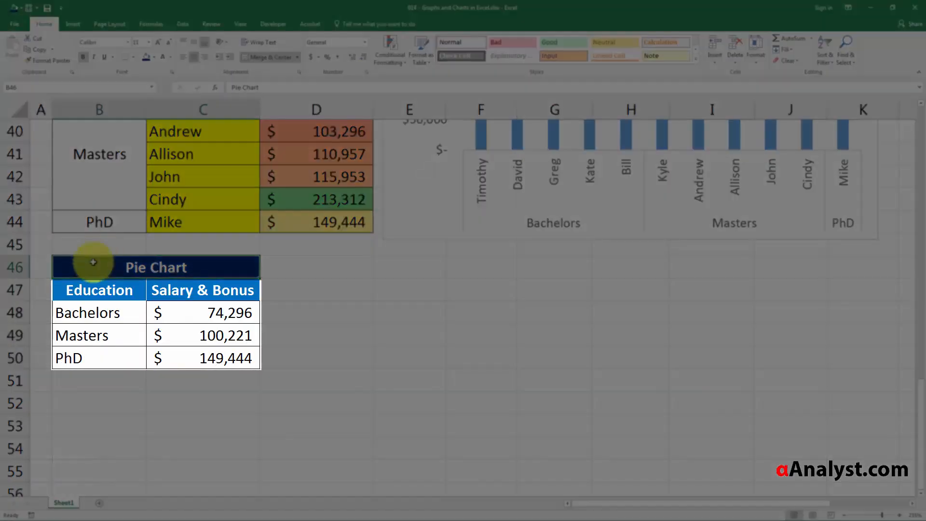
left_click_drag(74, 288, 219, 359)
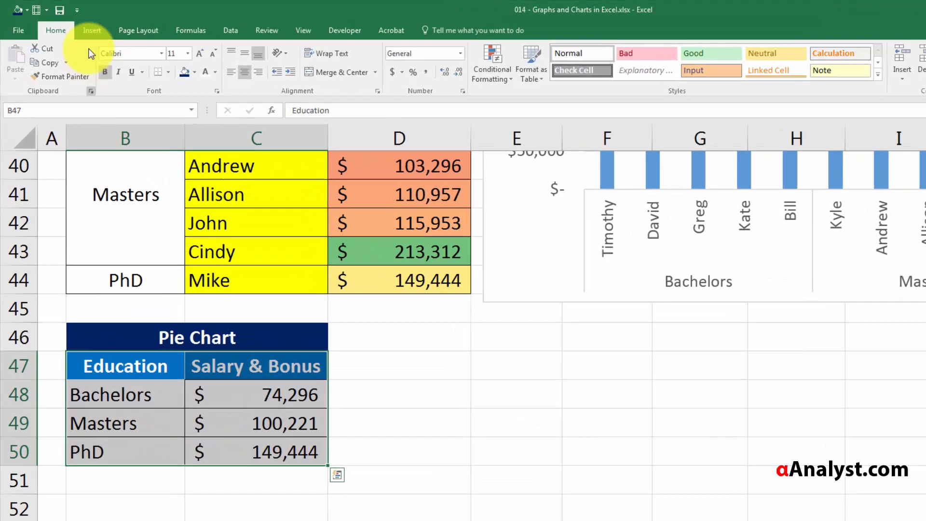
left_click(73, 24)
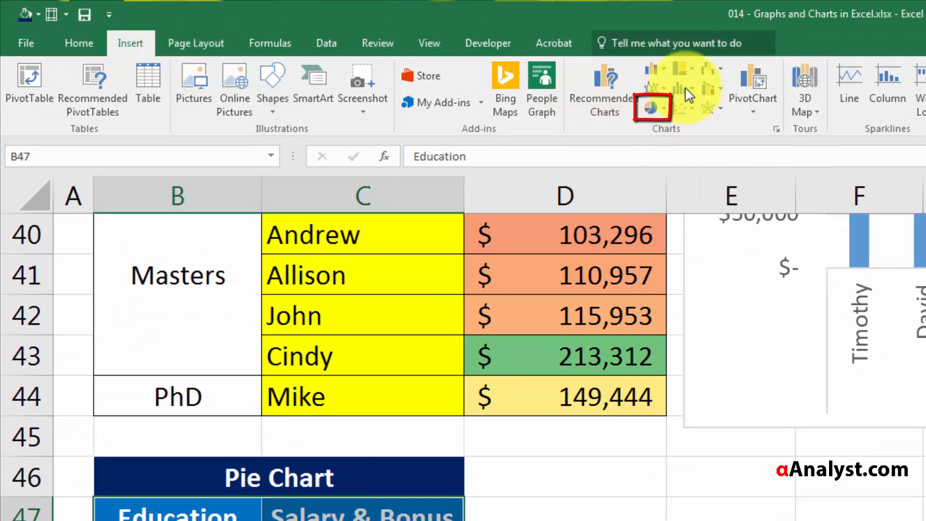
left_click(659, 113)
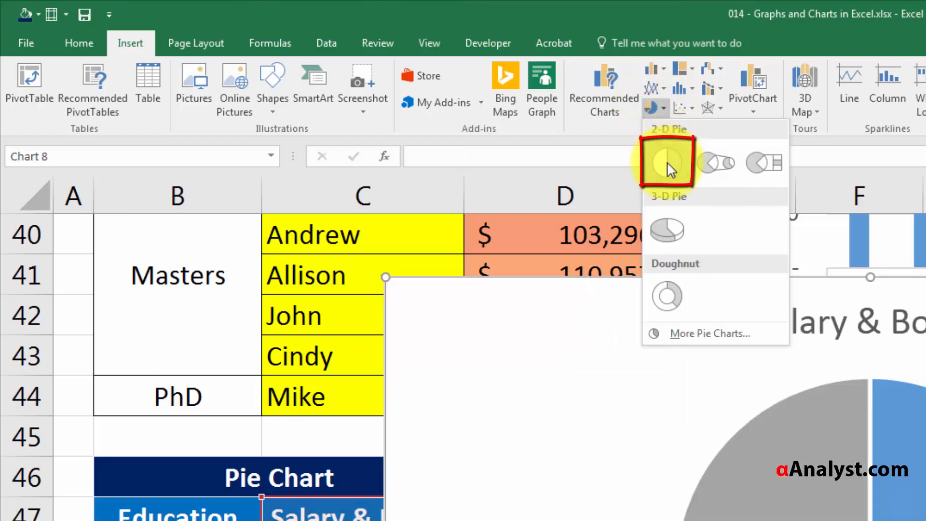
left_click(667, 165)
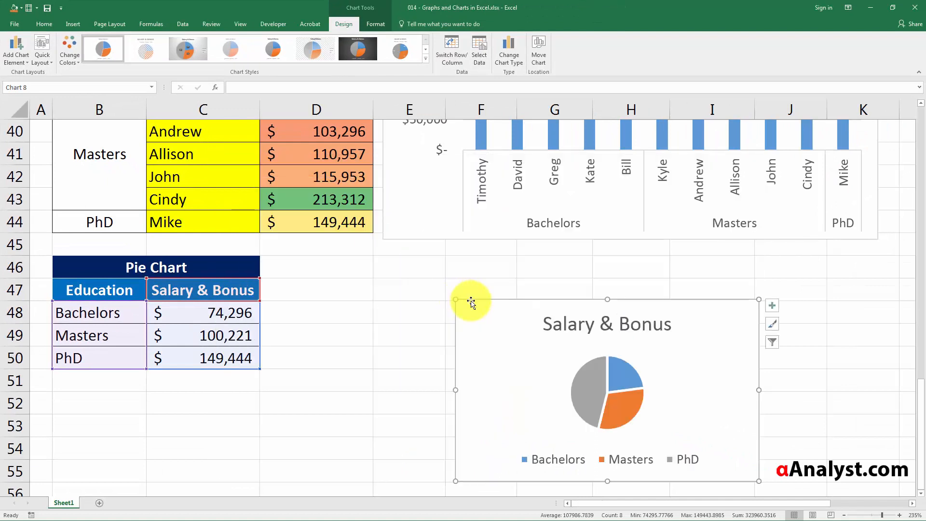
- Move and enlarge the pie chart beside the Pie Chart table, spanning about columns E to J and rows 46 to 54
left_click_drag(471, 299, 401, 246)
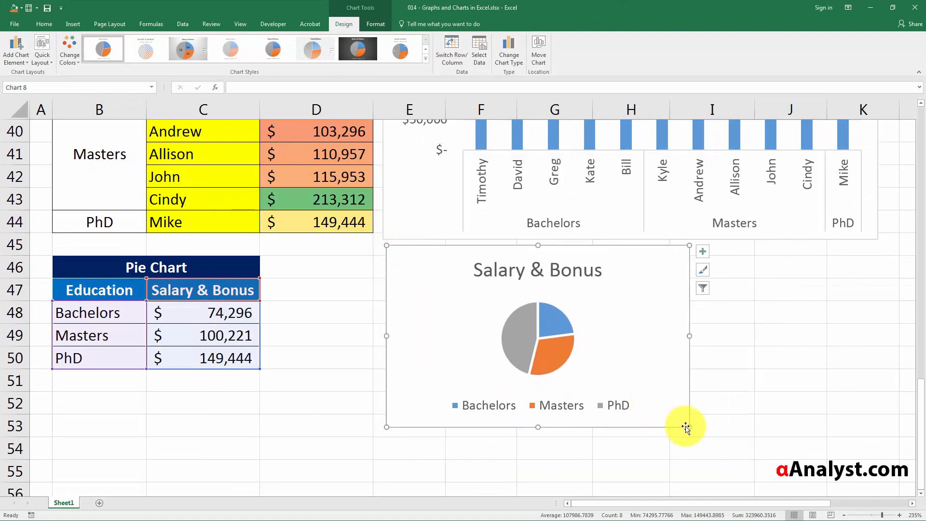
left_click_drag(698, 428, 794, 461)
key("Escape")
- Add data labels to the Salary & Bonus series of the line chart
scroll(588, 337, "down", 1)
scroll(585, 270, "up", 9)
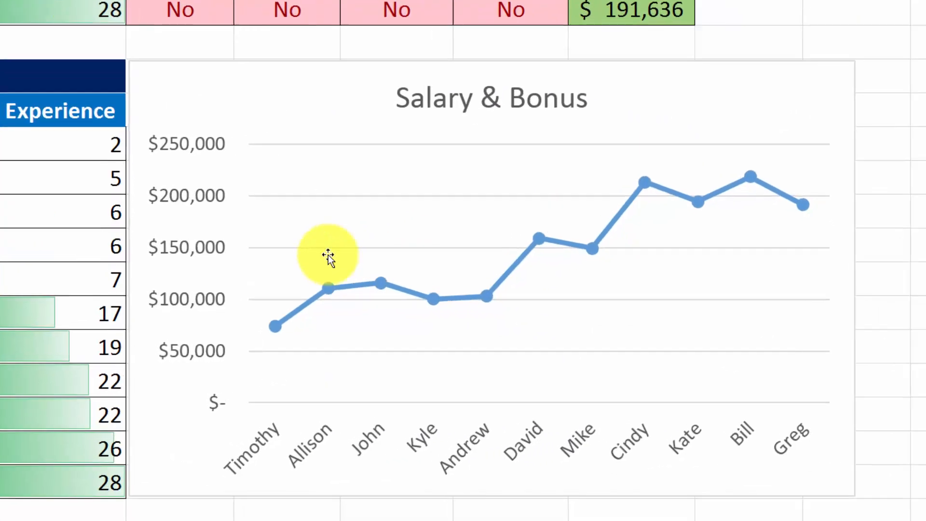
mouse_move(300, 268)
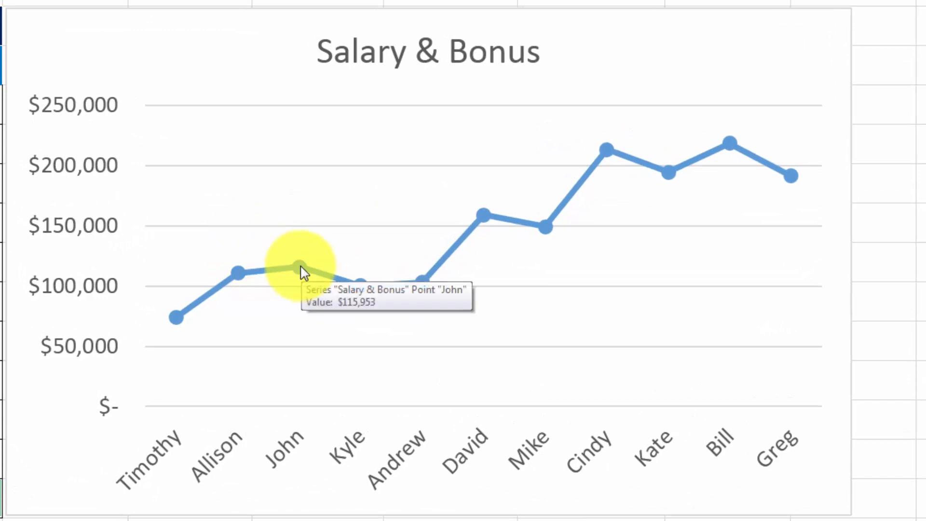
right_click(302, 269)
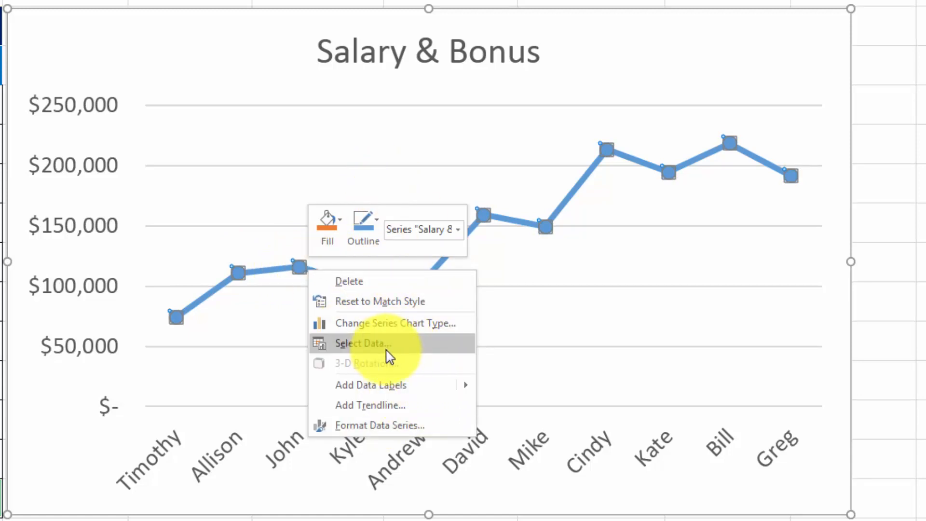
mouse_move(393, 390)
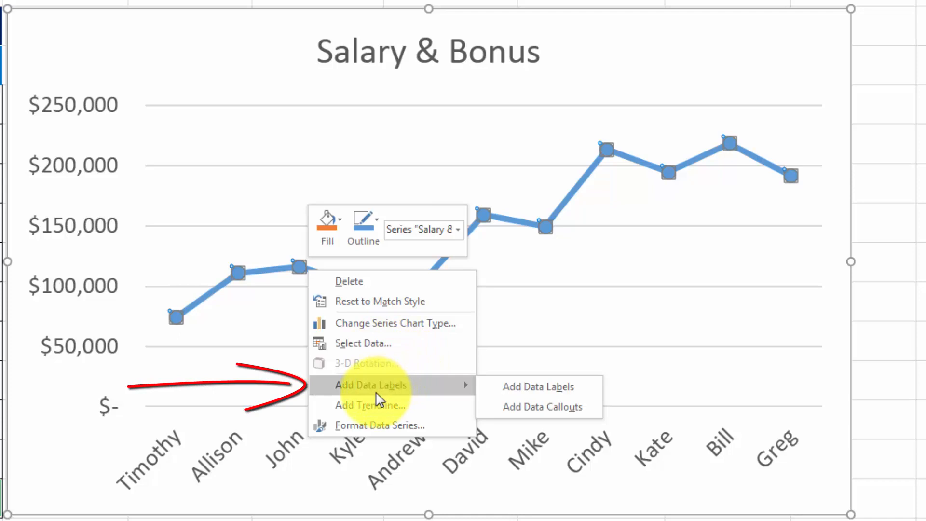
left_click(374, 397)
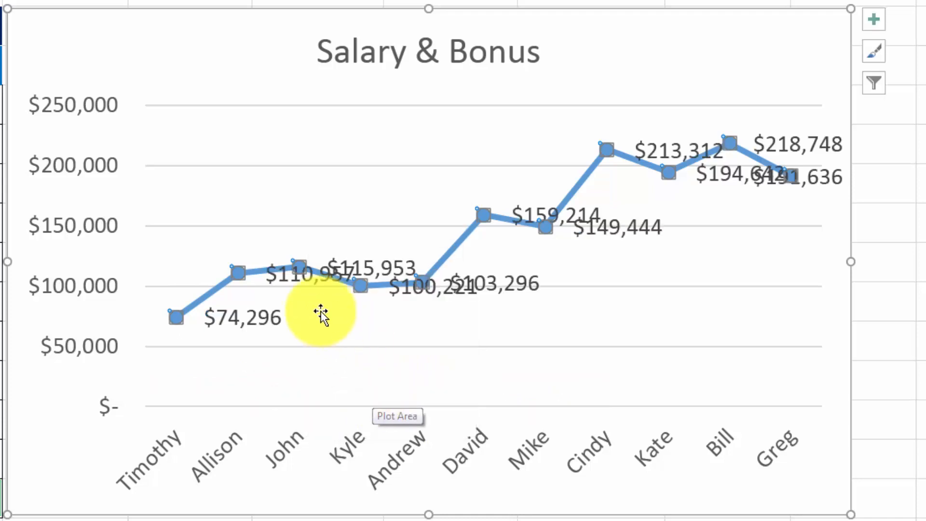
- Move the data labels of the line chart's first and second points above the line, clear of the markers
left_click(231, 324)
left_click(219, 312)
left_click_drag(218, 308, 151, 247)
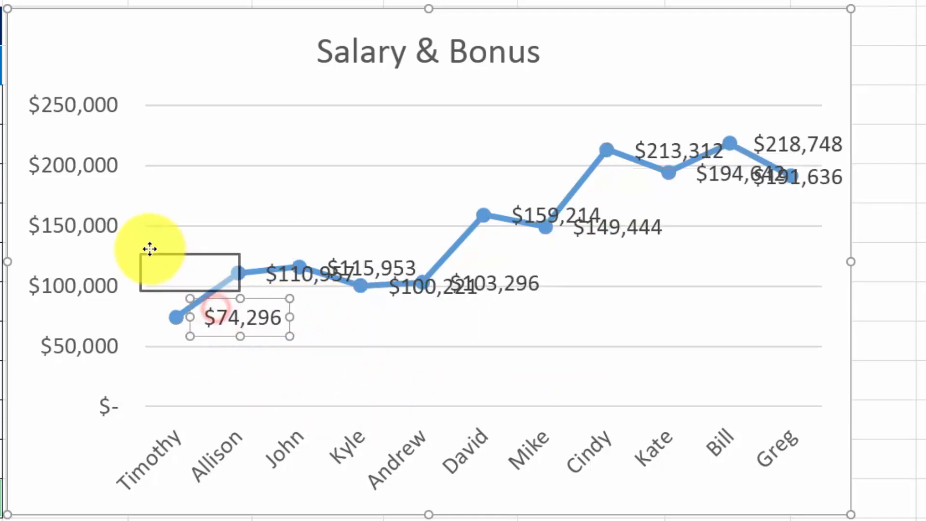
left_click(280, 284)
left_click_drag(279, 254, 229, 177)
- Place the third, fifth and seventh points' data labels below the line and the fourth and sixth points' labels above it
left_click(347, 249)
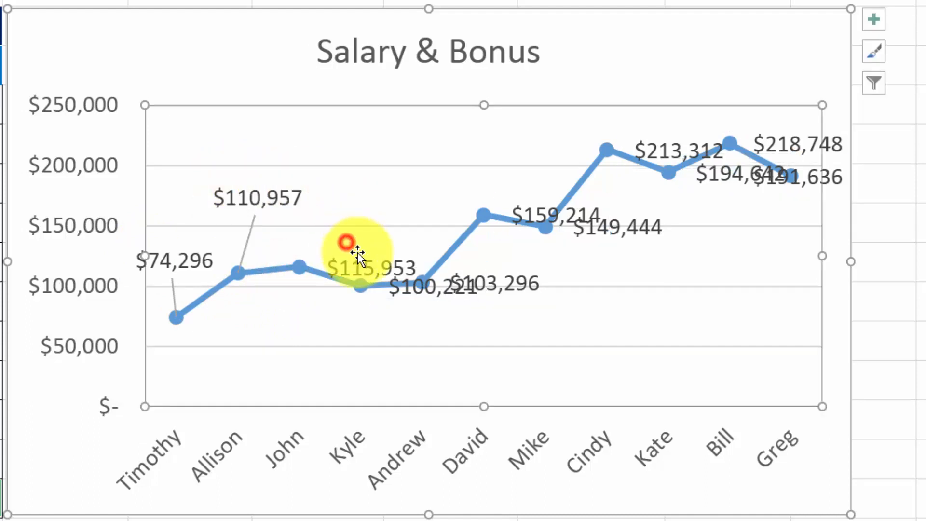
left_click_drag(339, 251, 285, 309)
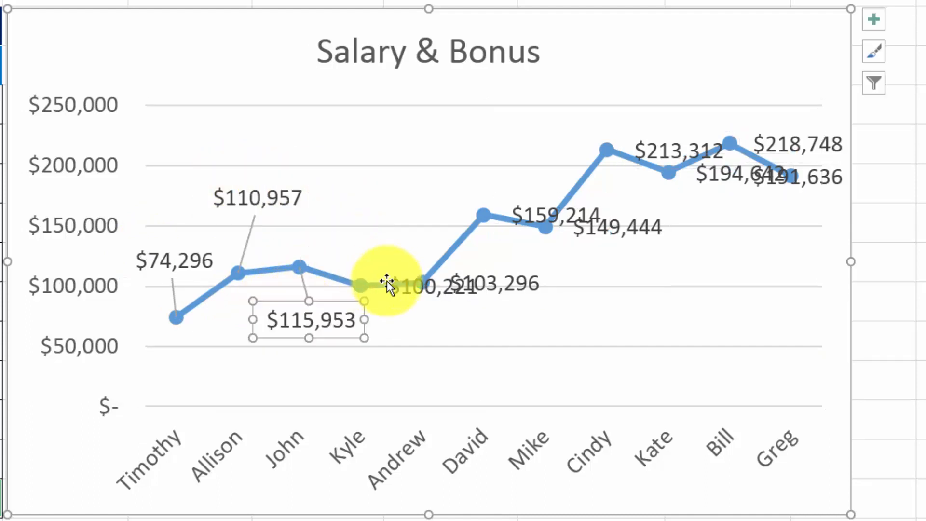
left_click_drag(392, 282, 321, 217)
left_click(480, 279)
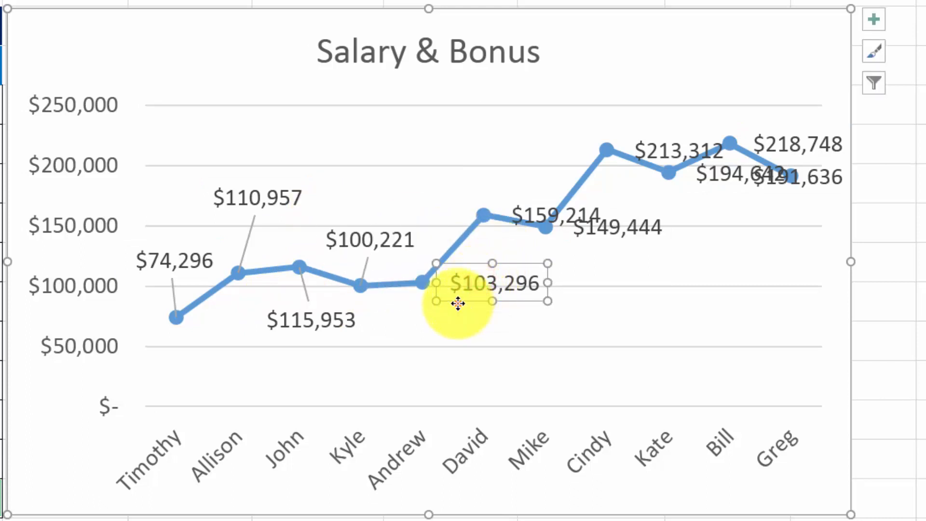
left_click_drag(458, 303, 424, 352)
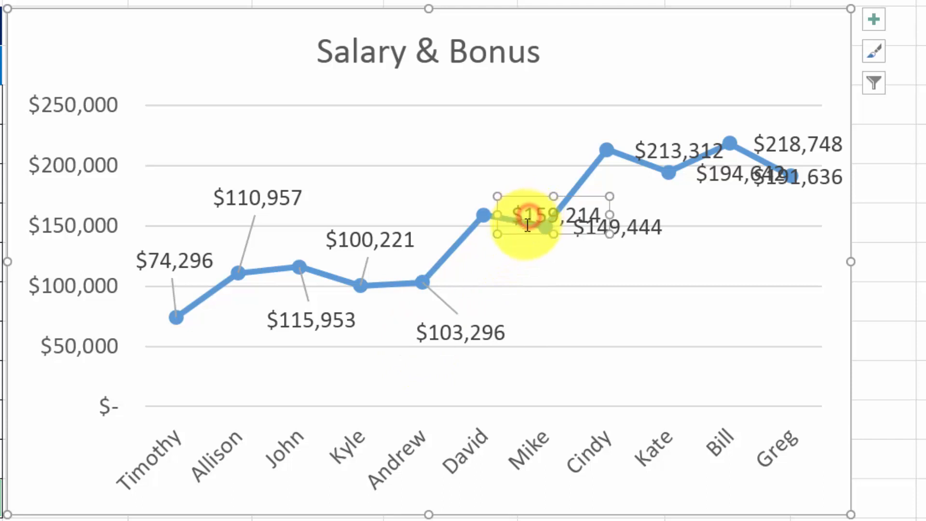
left_click_drag(520, 233, 453, 193)
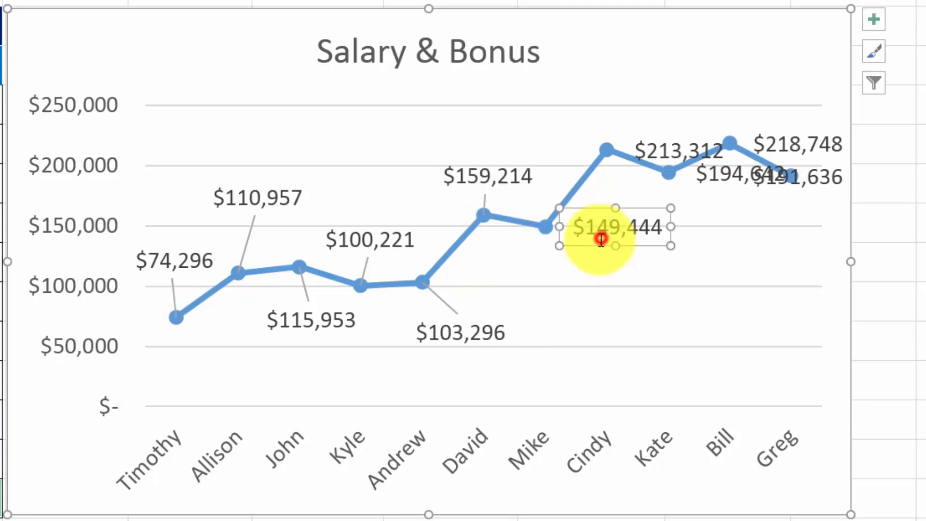
left_click_drag(591, 249, 552, 295)
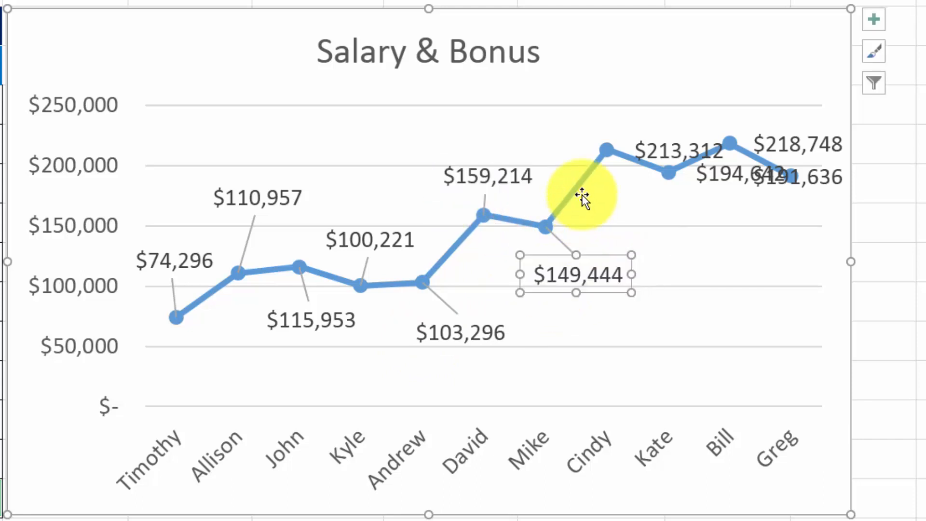
- Place the eighth and tenth points' data labels above the line and the ninth and eleventh points' labels below it
left_click(648, 154)
left_click_drag(641, 127, 573, 94)
left_click(705, 177)
left_click_drag(718, 194, 661, 233)
left_click(766, 141)
left_click_drag(760, 122, 710, 95)
left_click(777, 149)
left_click(753, 246)
left_click(769, 186)
left_click_drag(780, 188, 759, 223)
- Format the line chart's Salary & Bonus series with a solid dark red line
right_click(459, 240)
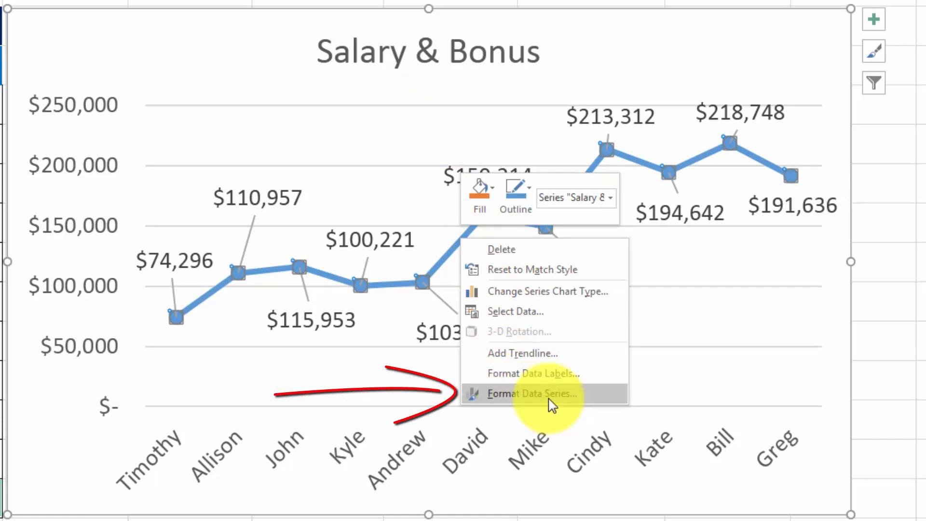
left_click(451, 325)
left_click(436, 238)
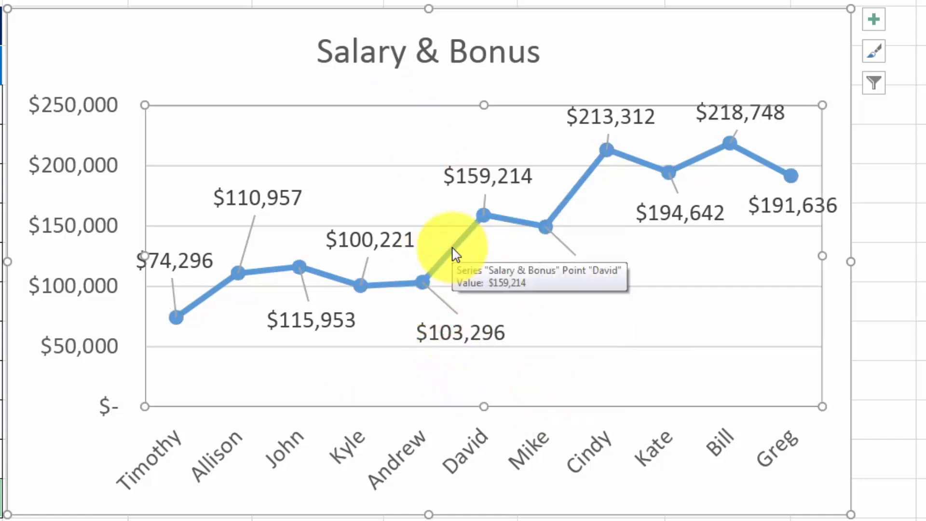
right_click(450, 246)
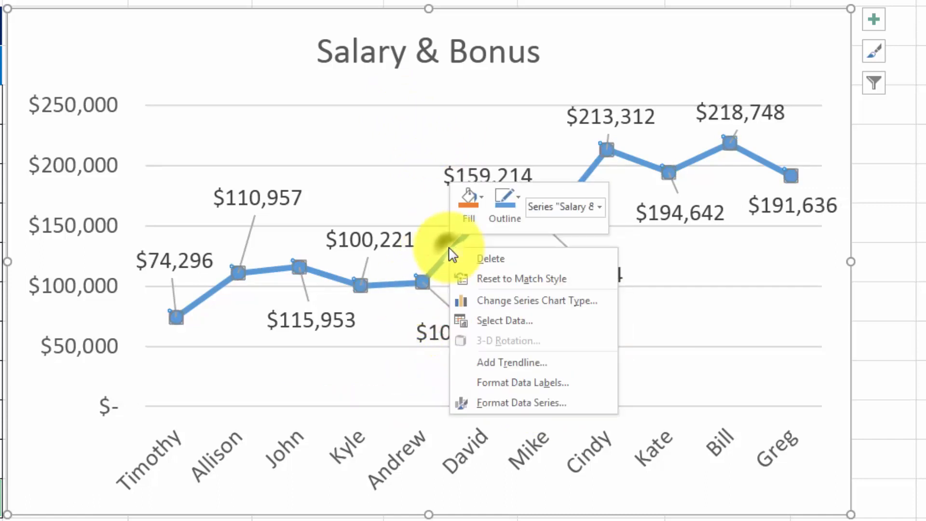
left_click(542, 404)
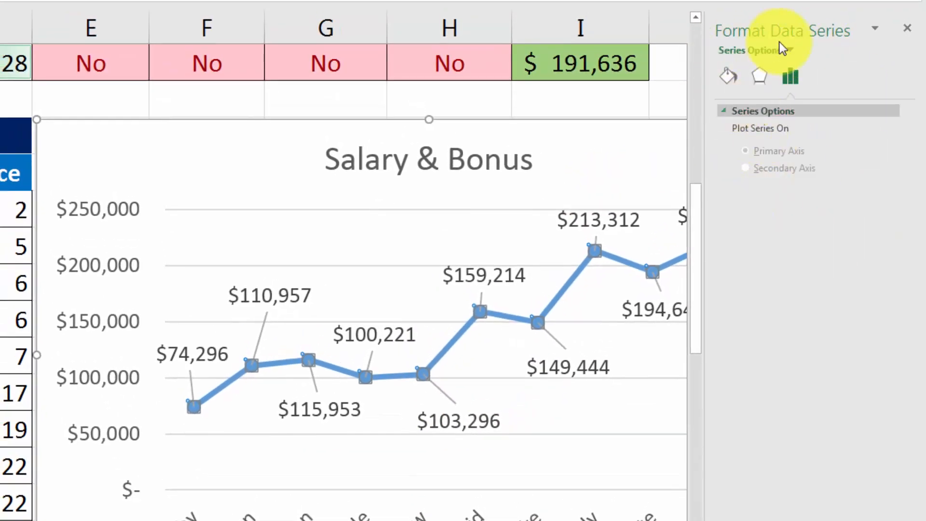
left_click(731, 83)
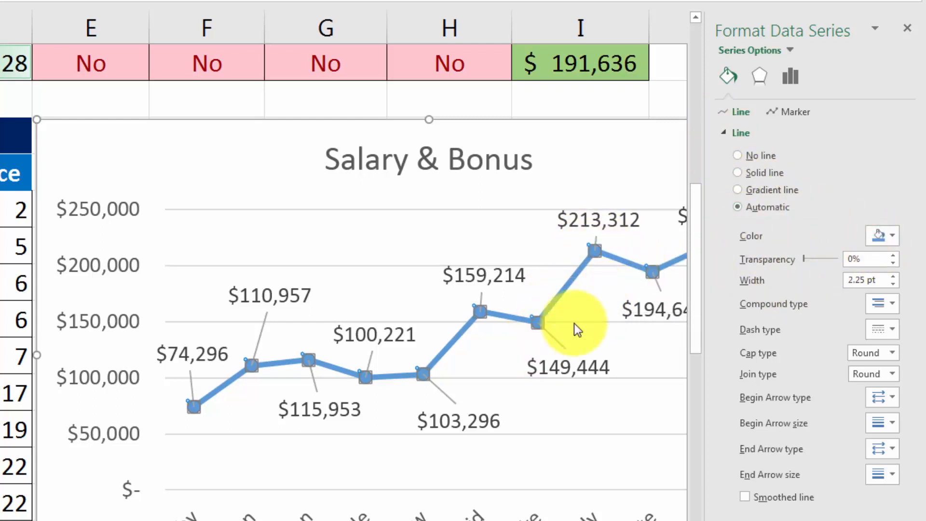
left_click(881, 236)
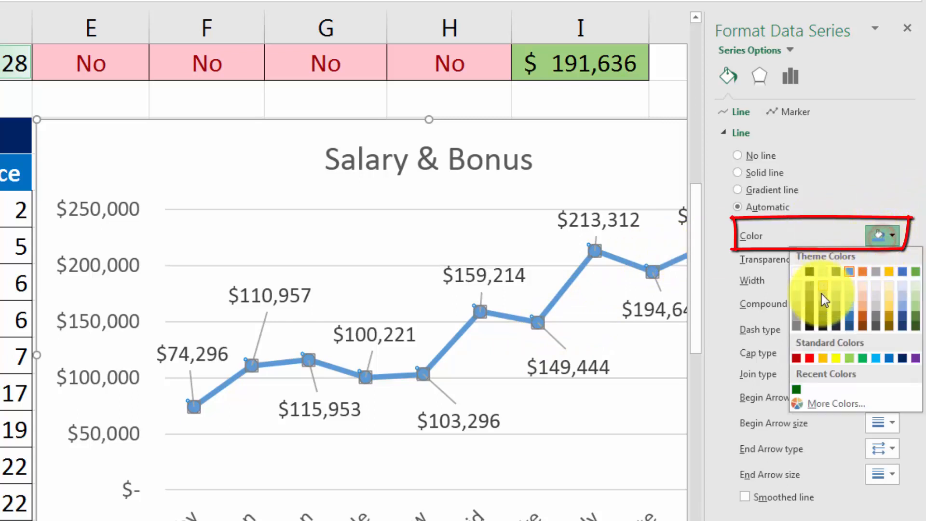
left_click(796, 357)
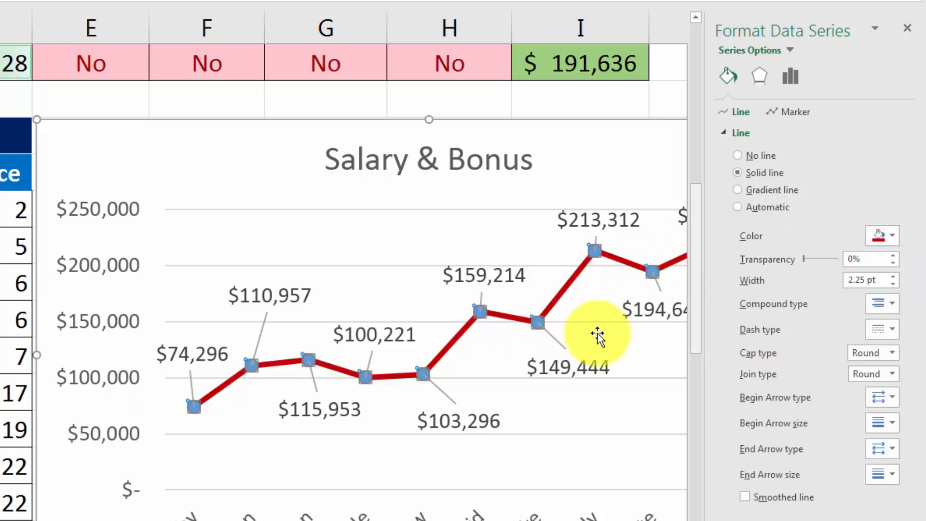
- Change the line series' markers to the built-in square type
left_click(782, 112)
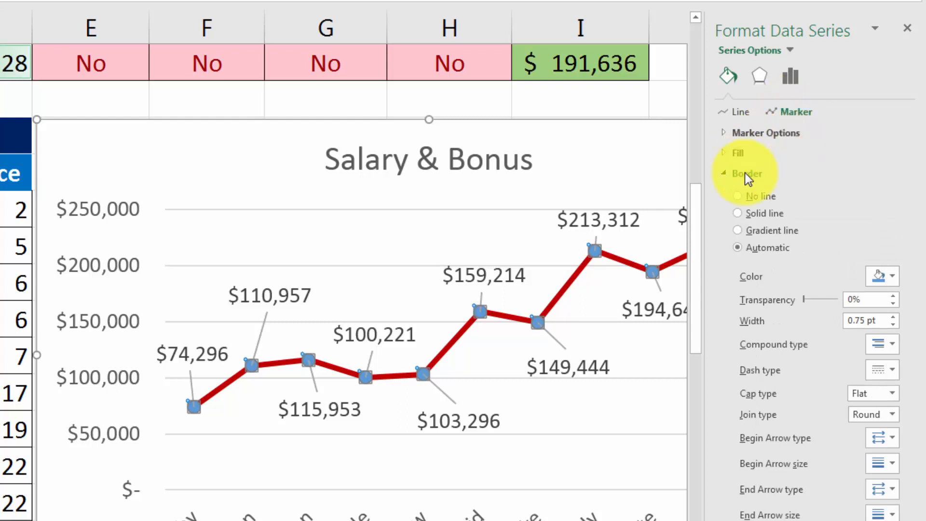
left_click(727, 132)
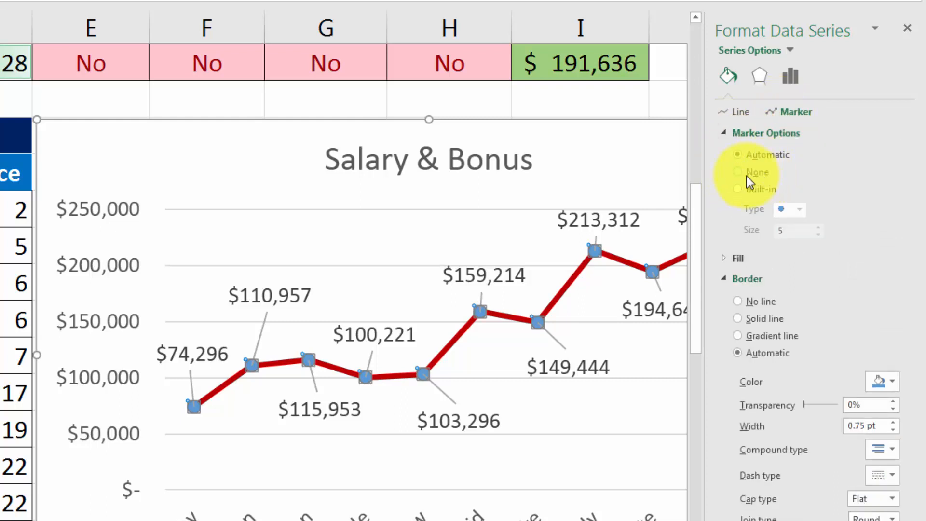
left_click(798, 210)
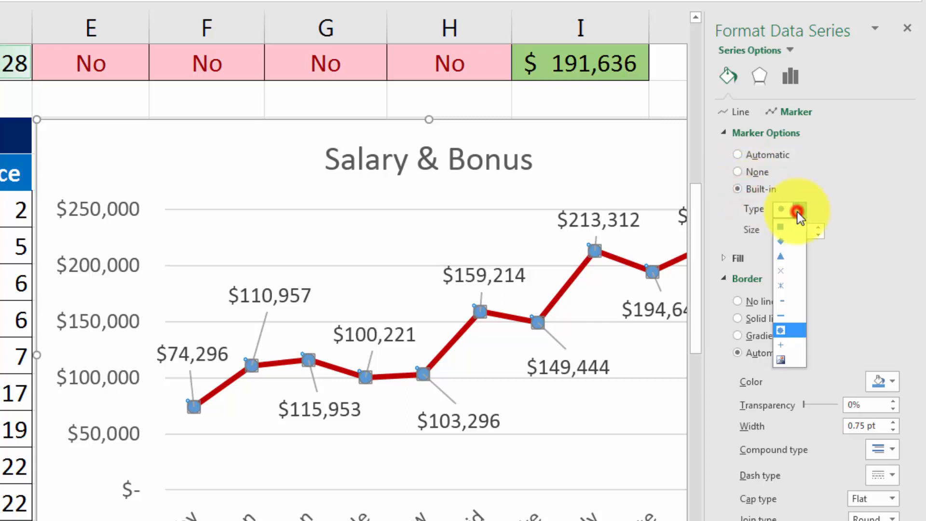
left_click(798, 210)
left_click(798, 210)
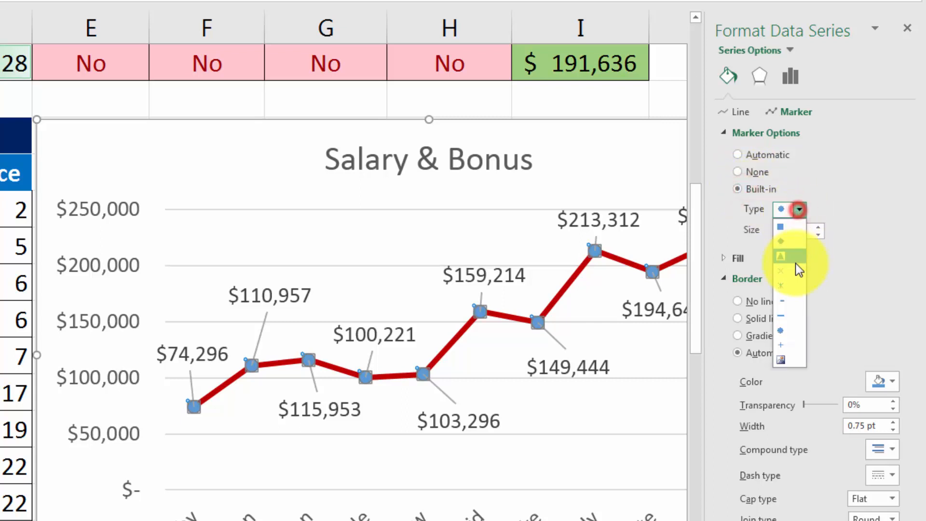
left_click(786, 231)
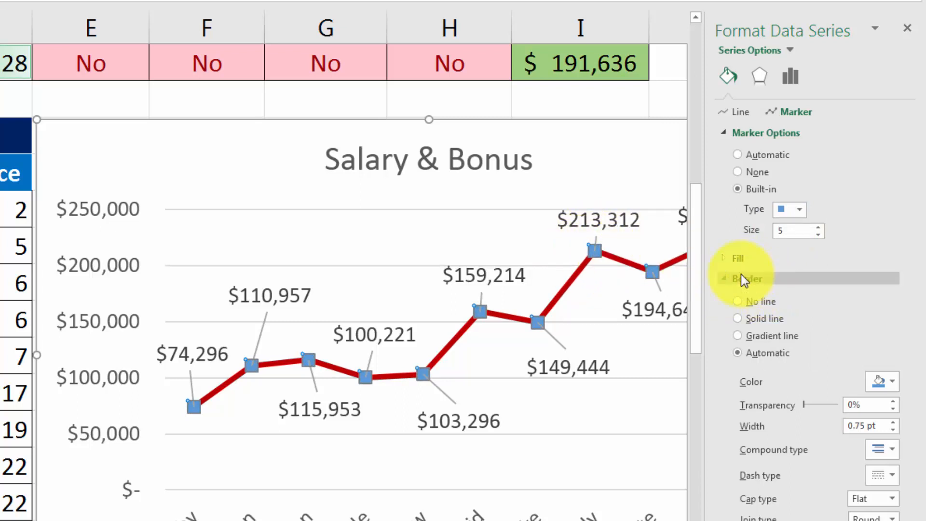
- Give the line series' markers a solid black fill
left_click(731, 260)
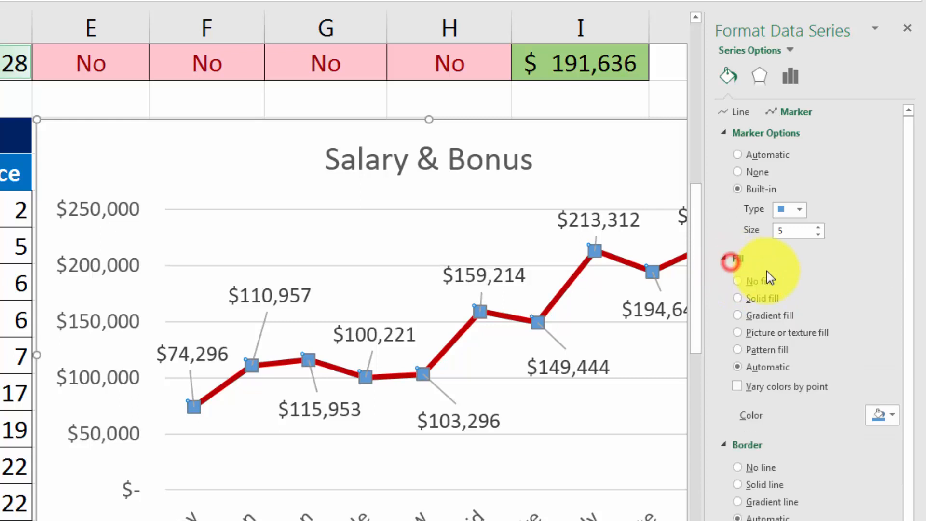
left_click(748, 299)
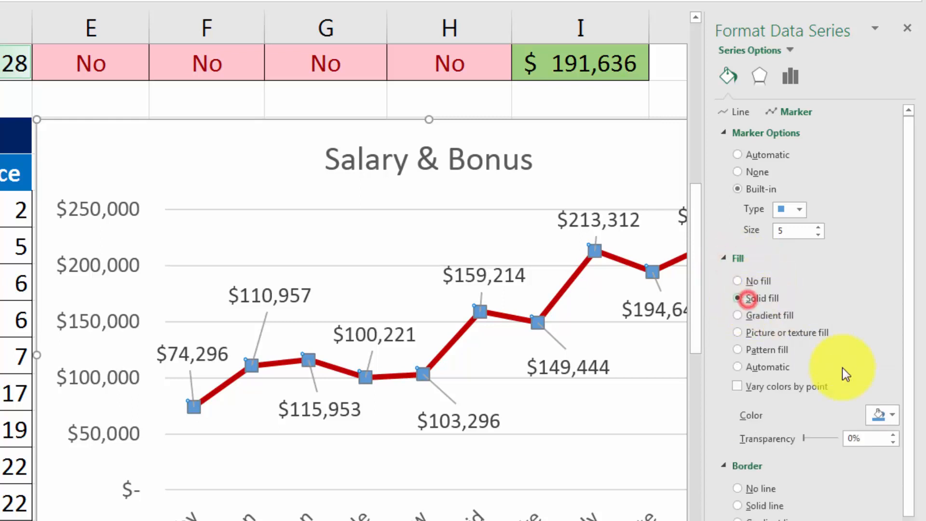
left_click(881, 414)
left_click(809, 450)
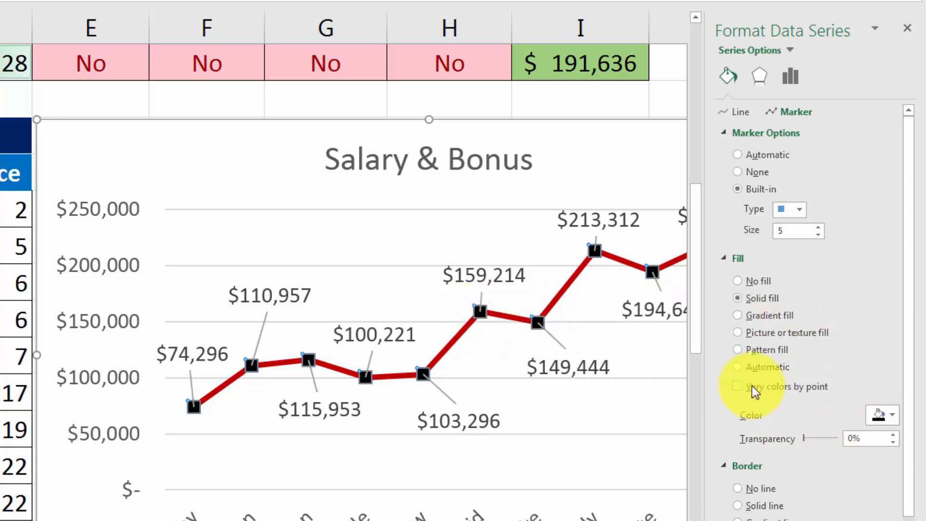
- Give the line series' markers a solid dark red border
scroll(819, 495, "down", 1)
left_click(886, 518)
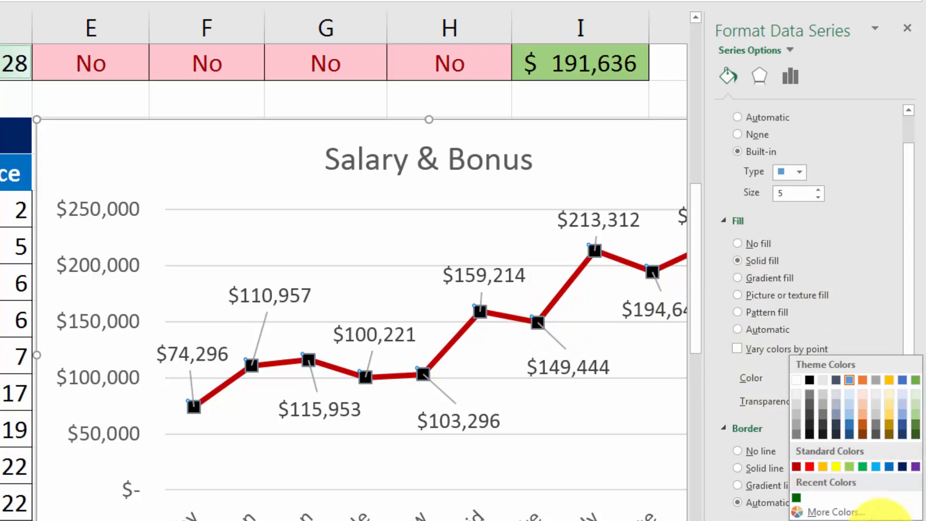
left_click(868, 511)
left_click(886, 517)
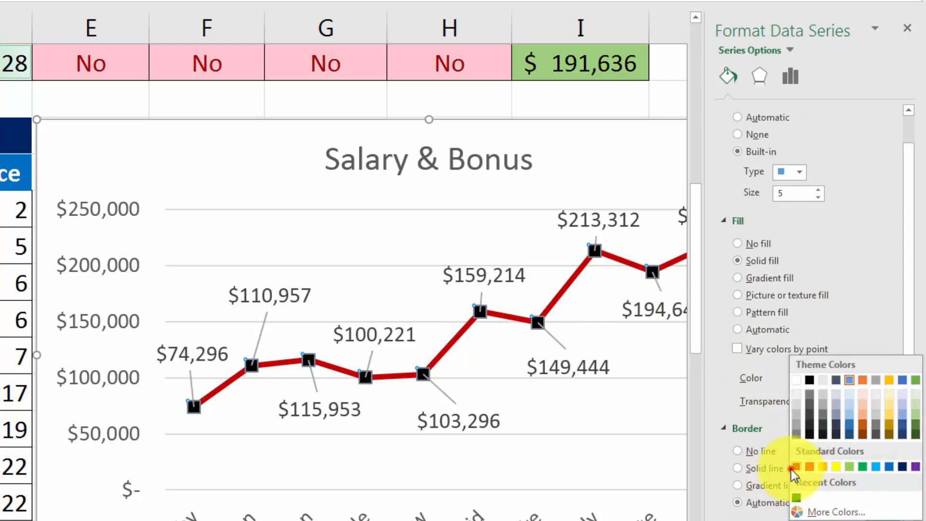
left_click(791, 470)
left_click(448, 198)
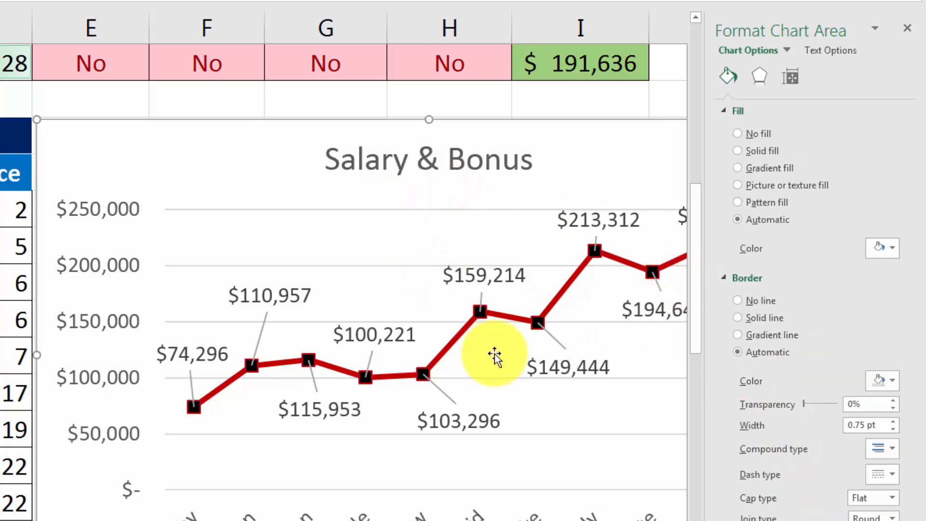
- Open the fill and line formatting options of the line chart's Salary & Bonus series
right_click(450, 347)
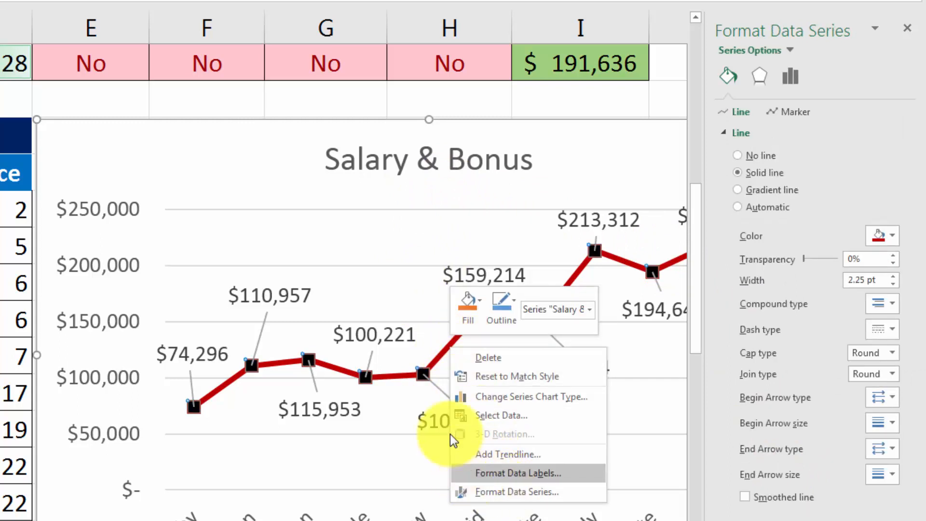
left_click(402, 394)
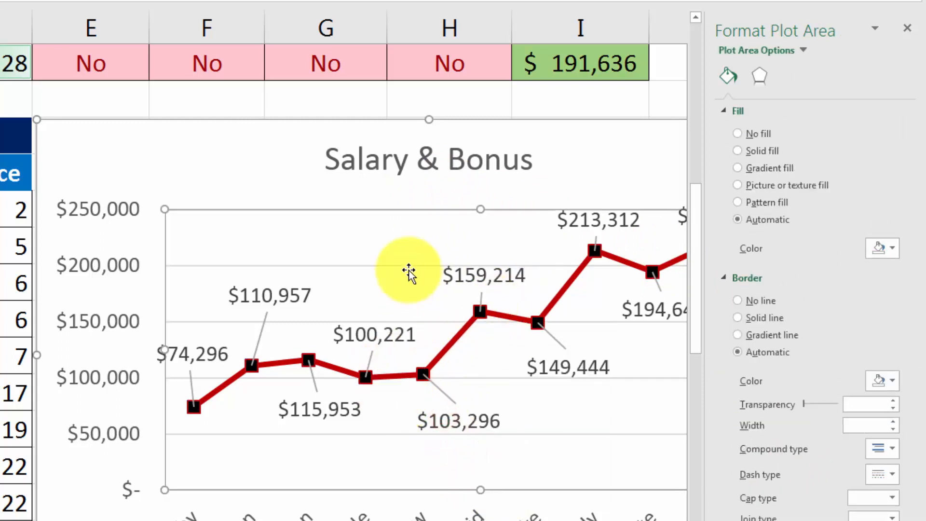
right_click(403, 251)
left_click(376, 369)
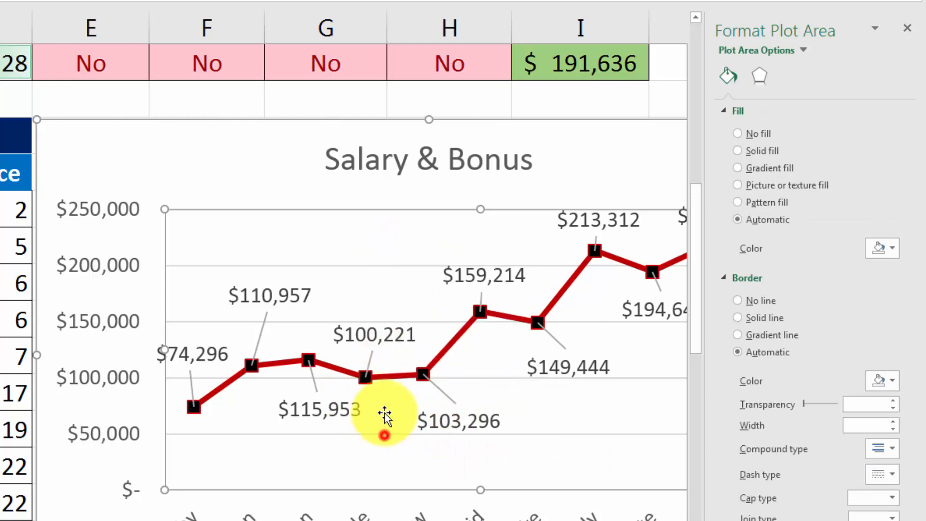
right_click(388, 374)
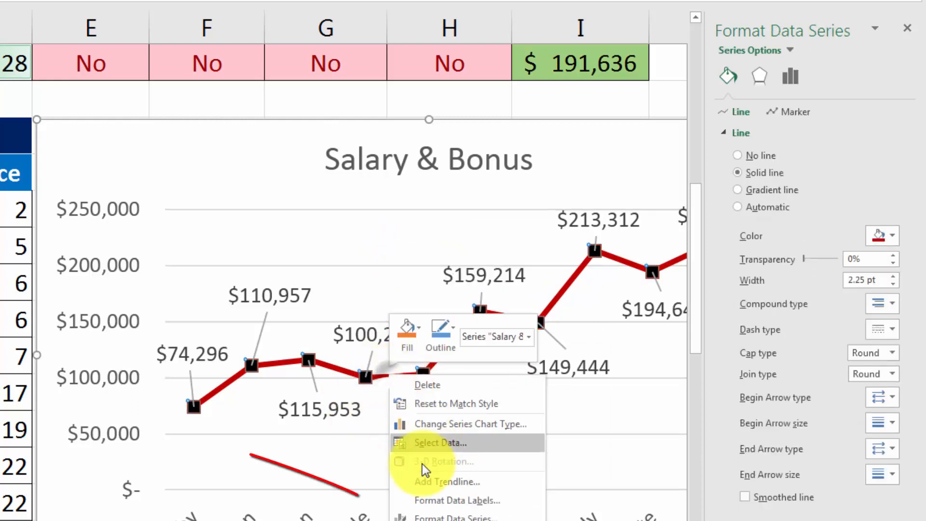
left_click(442, 515)
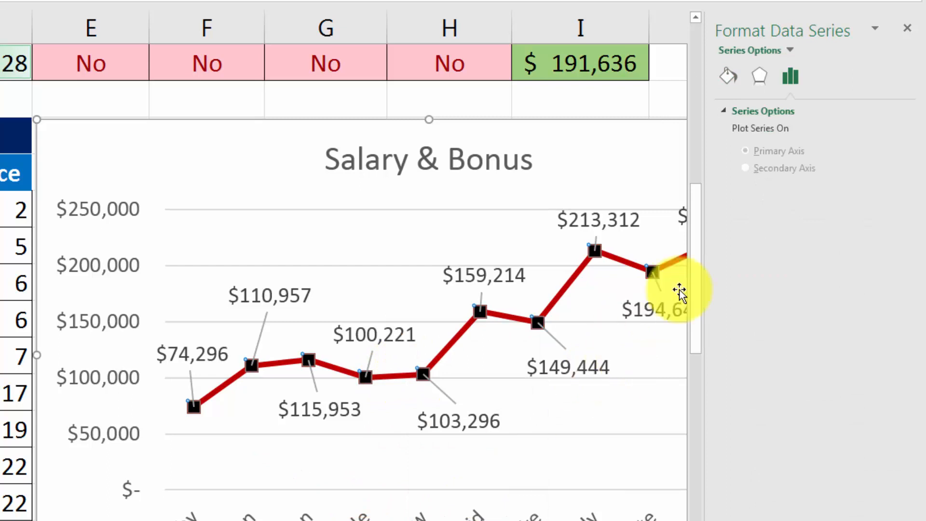
left_click(728, 76)
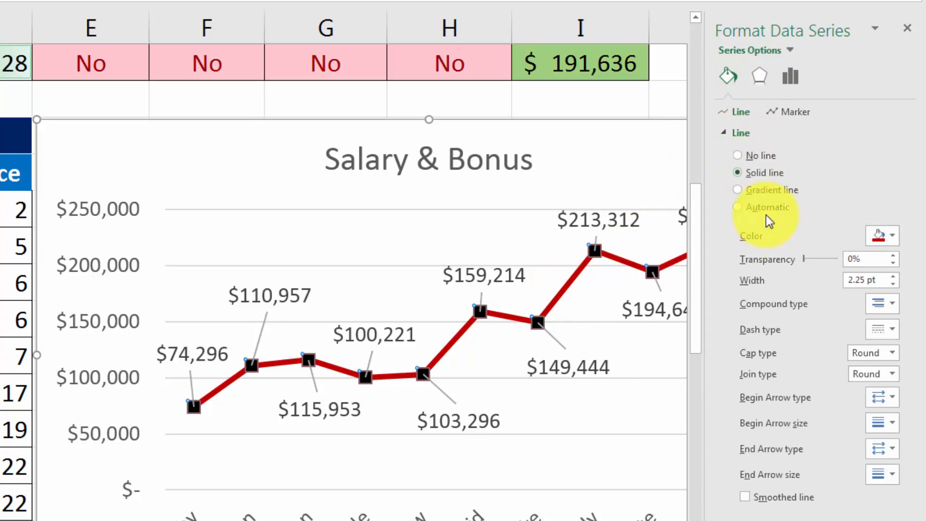
- Increase the Salary & Bonus line's width to 7.75 pt
left_click(892, 239)
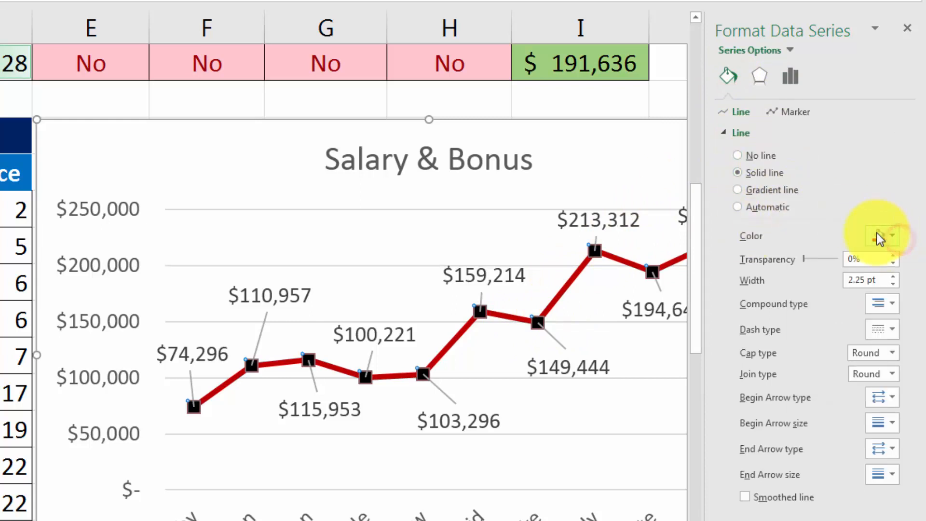
left_click(895, 277)
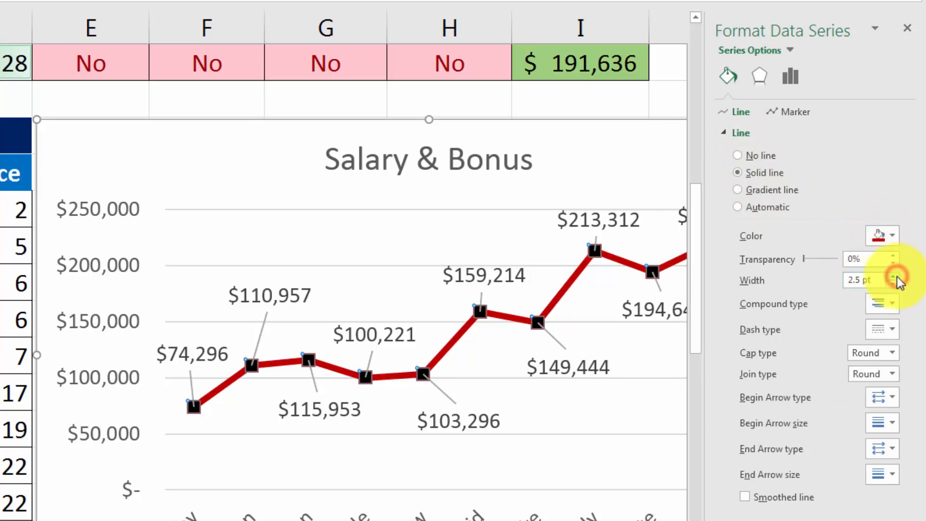
left_click(895, 276)
left_click(893, 277)
left_click(893, 276)
left_click(893, 277)
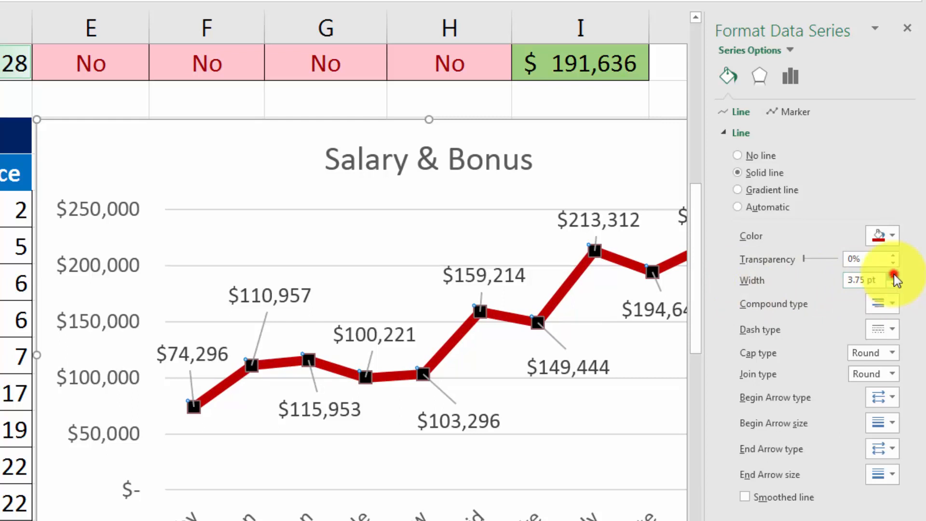
left_click(893, 274)
left_click(893, 274)
left_click(893, 274)
left_click(893, 274)
left_click(893, 273)
left_click(893, 274)
left_click(893, 273)
left_click(893, 273)
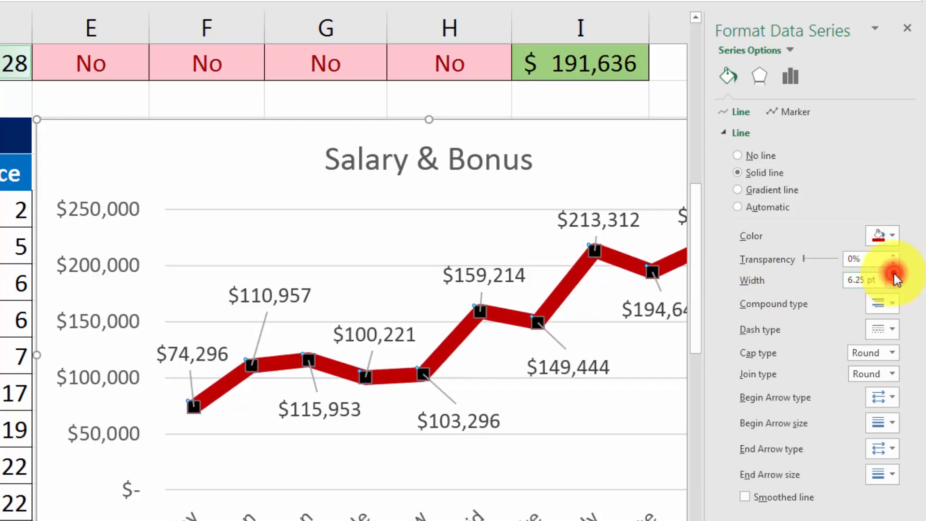
left_click(894, 273)
left_click(893, 273)
left_click(893, 273)
left_click(893, 273)
left_click(893, 273)
left_click(893, 273)
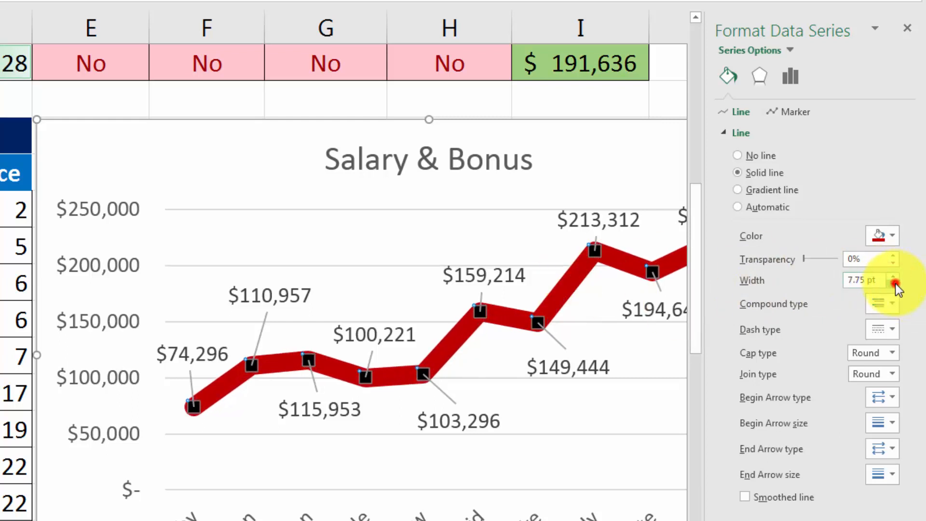
- Reduce the Salary & Bonus line's width to 2 pt
left_click(894, 284)
left_click(894, 284)
left_click(894, 284)
left_click(894, 284)
left_click(894, 284)
left_click(894, 284)
left_click(894, 284)
left_click(894, 284)
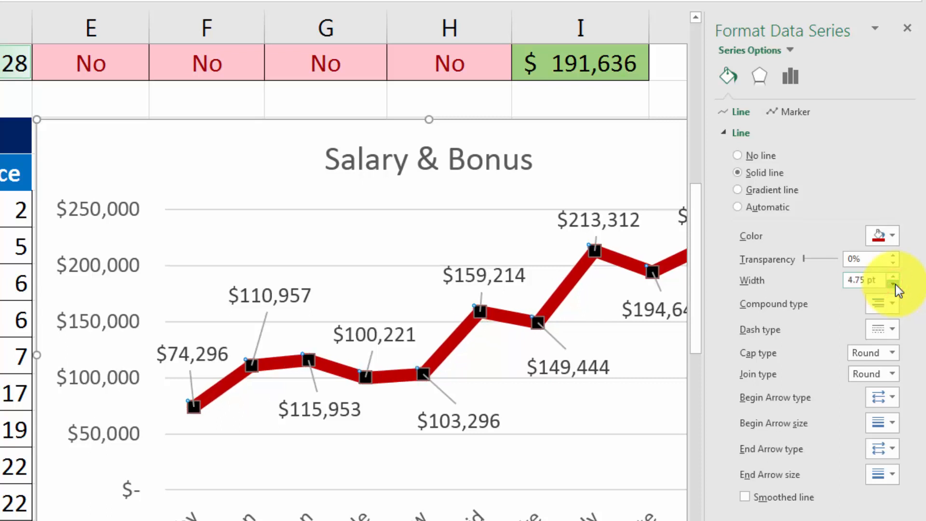
left_click(894, 284)
left_click(894, 284)
left_click(894, 284)
left_click(894, 284)
left_click(894, 284)
left_click(894, 284)
left_click(894, 284)
left_click(894, 284)
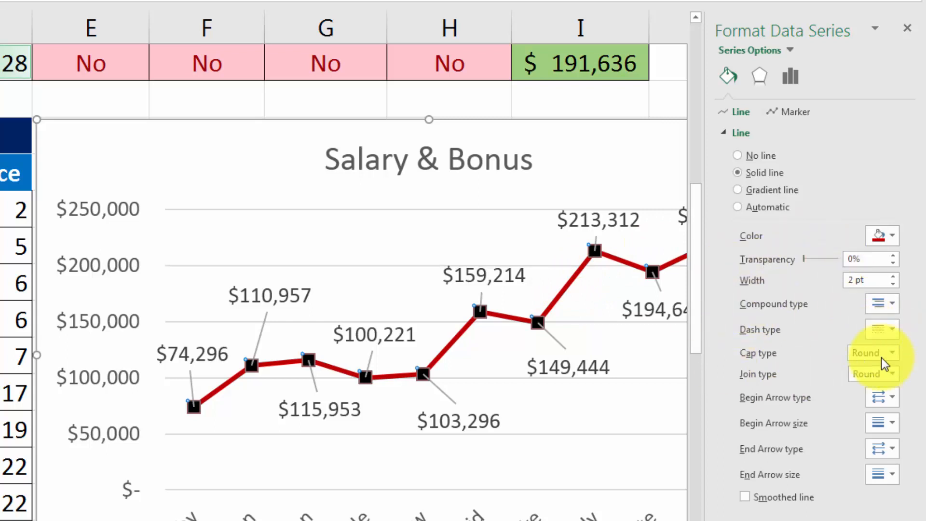
- Change the line series' marker fill to light blue and the marker border color to green
left_click(794, 112)
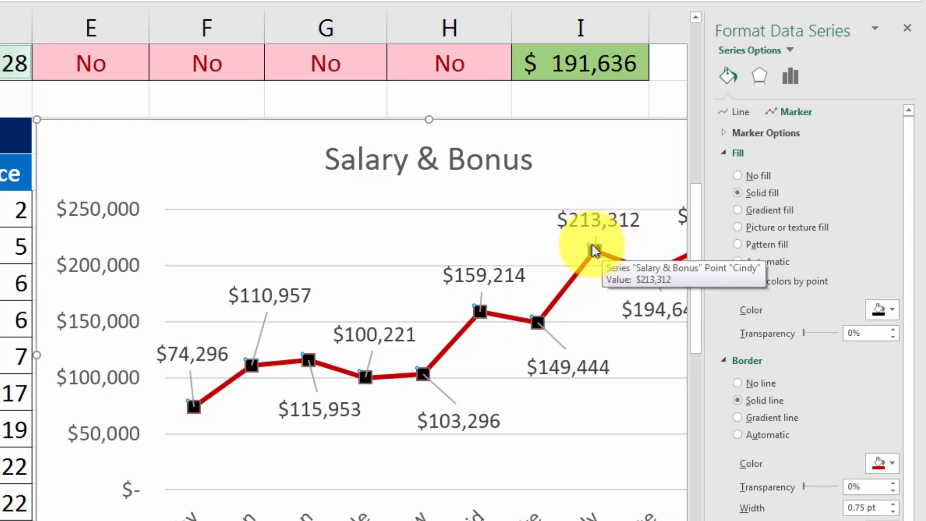
left_click(878, 309)
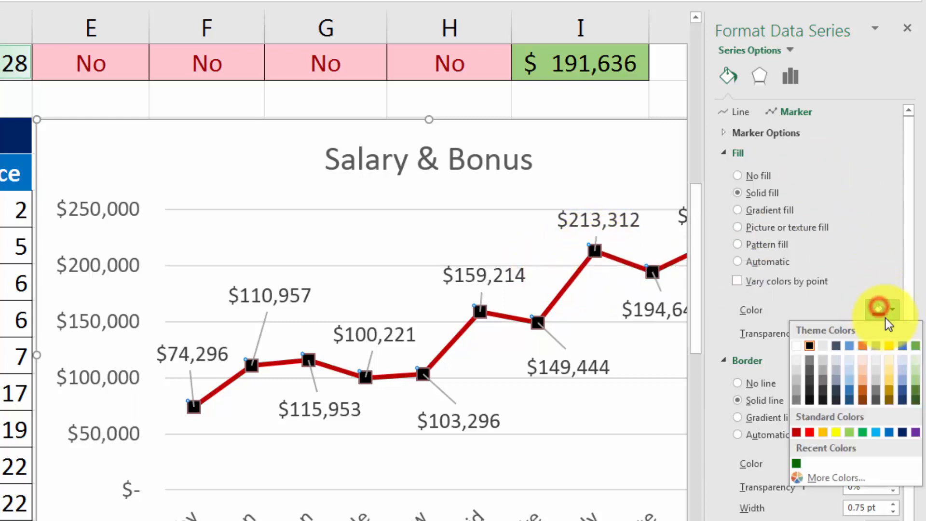
left_click(877, 433)
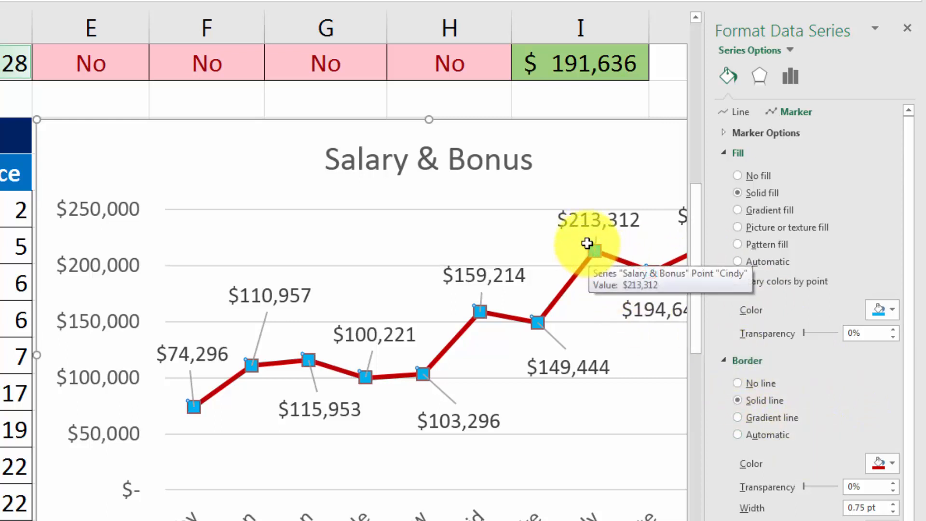
left_click(882, 463)
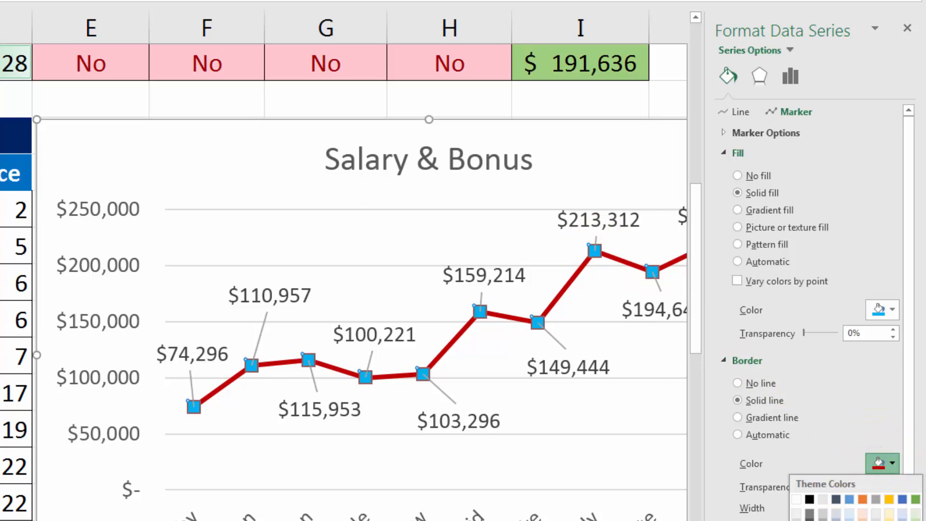
left_click(915, 500)
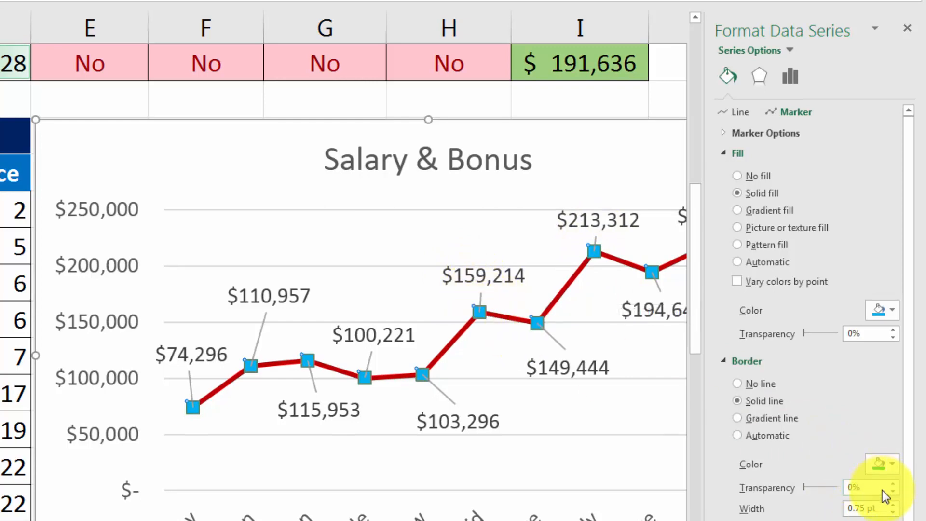
- Increase the line series' marker border width to 4.25 pt
left_click(889, 504)
left_click(889, 504)
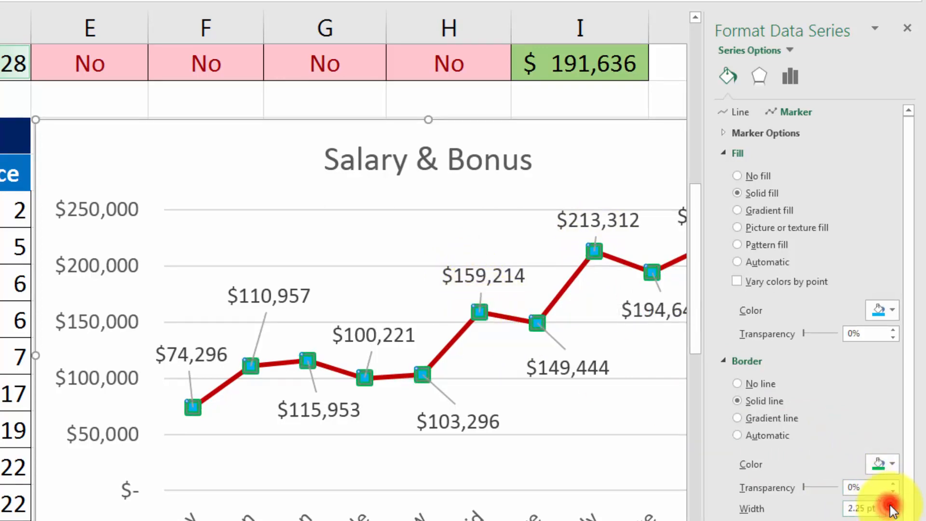
left_click(888, 504)
left_click(888, 504)
left_click(891, 503)
left_click(891, 504)
left_click(891, 504)
left_click(891, 504)
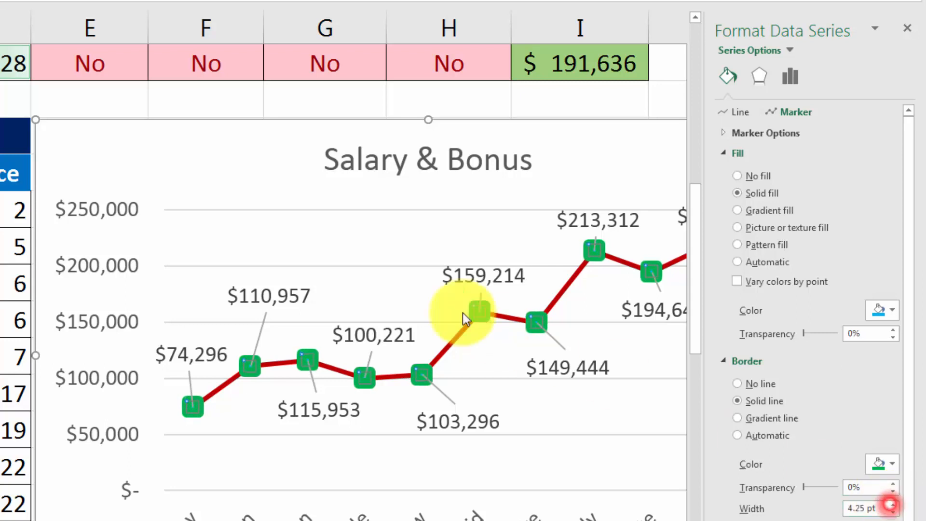
- Reduce the line series' marker border width to 1 pt and deselect the series
left_click(891, 512)
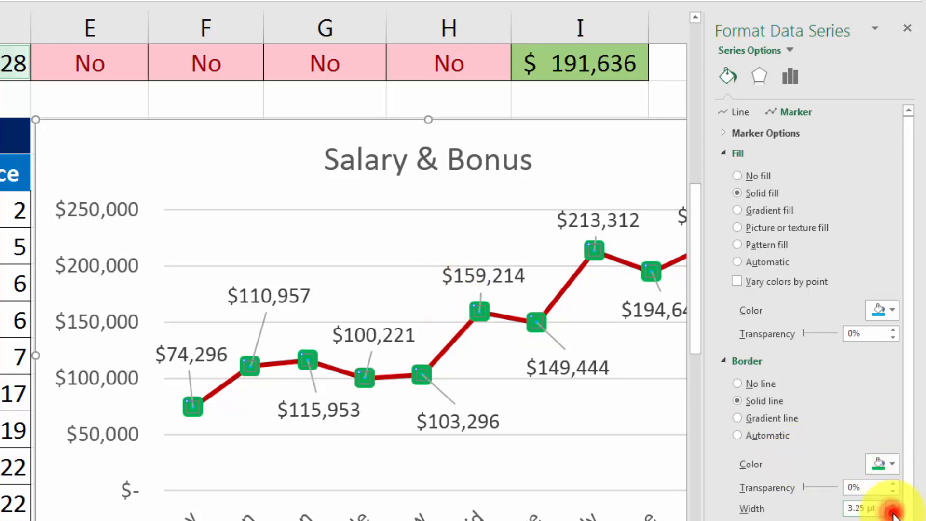
left_click(892, 512)
left_click(891, 513)
left_click(891, 513)
left_click(892, 513)
left_click(892, 513)
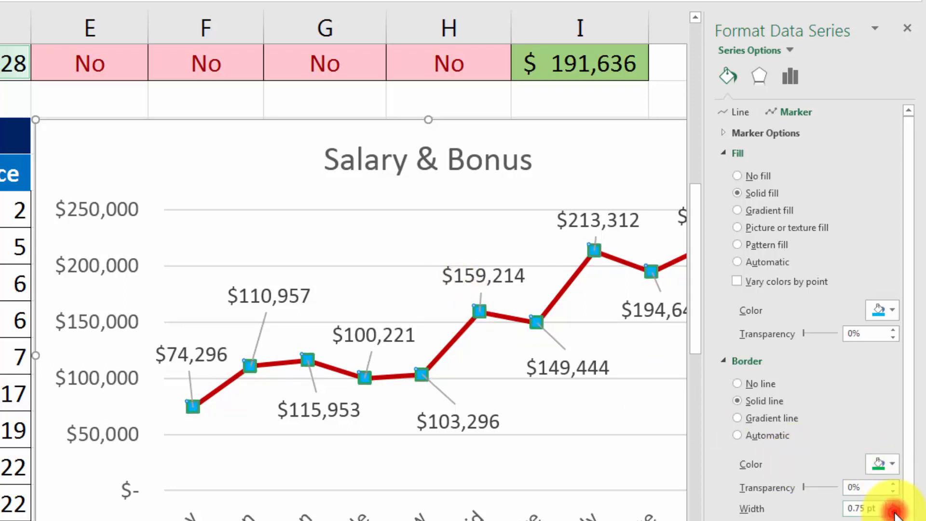
left_click(894, 505)
left_click(893, 505)
left_click(894, 505)
left_click(894, 505)
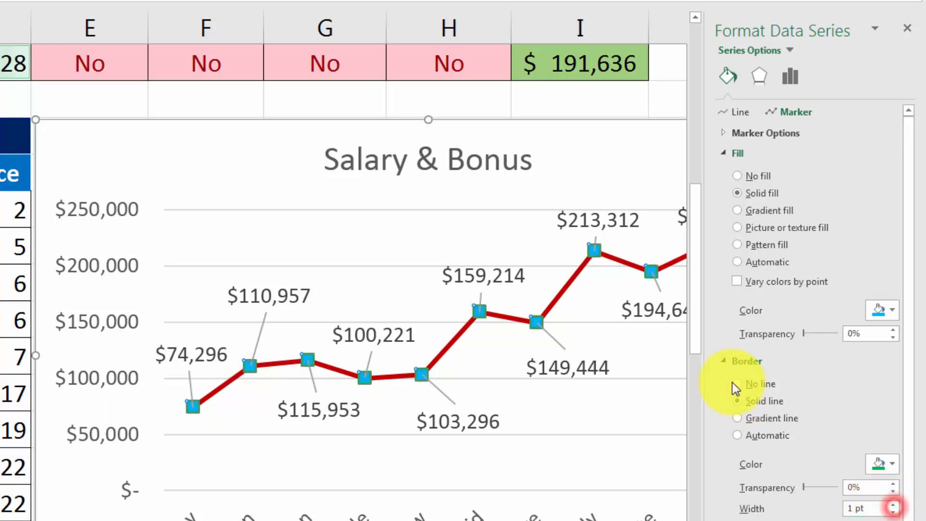
scroll(752, 386, "down", 3)
scroll(756, 386, "up", 3)
left_click(434, 251)
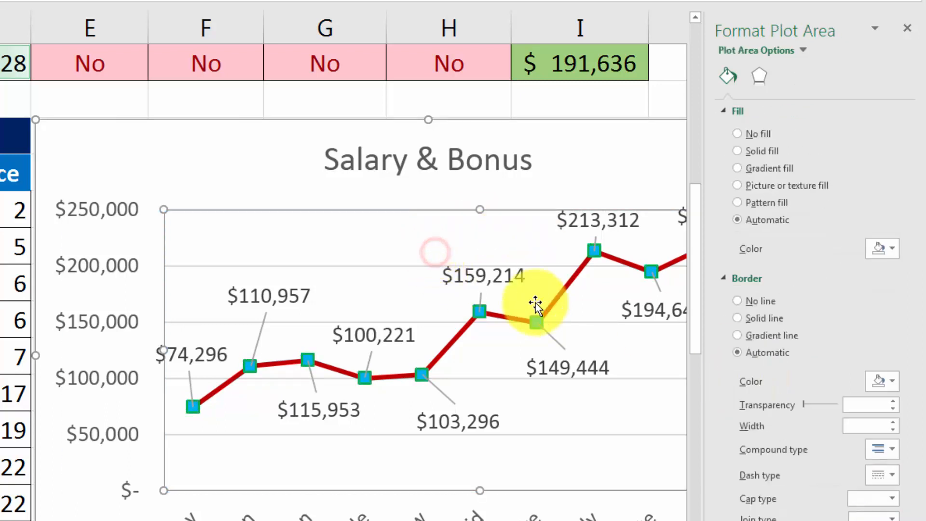
left_click(488, 316)
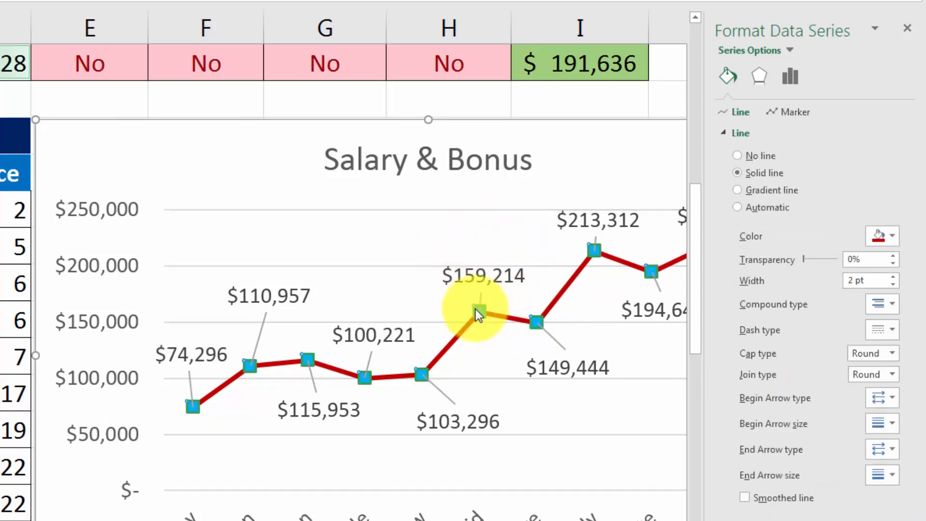
left_click(450, 256)
- Set the grouped column chart's vertical axis display units to Thousands and move the units label to the chart's left edge
scroll(466, 314, "down", 4)
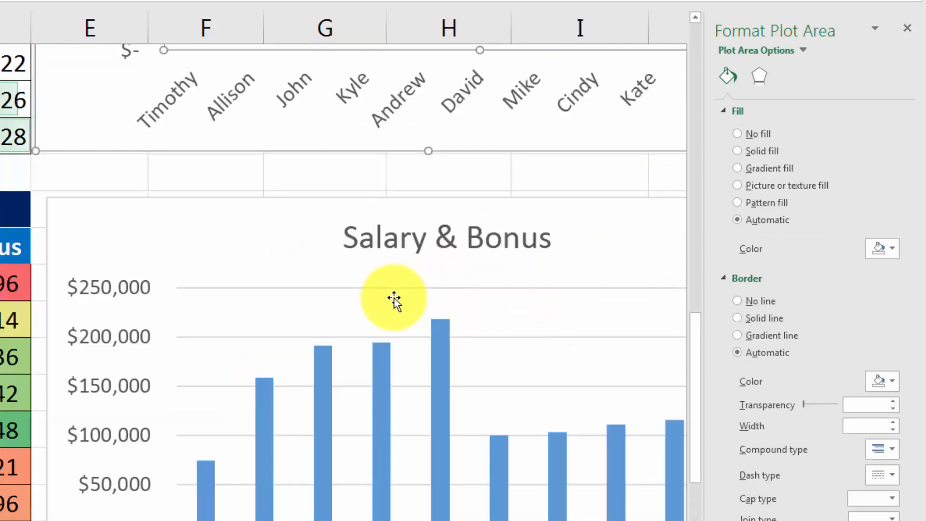
scroll(394, 302, "down", 1)
scroll(342, 265, "right", 5)
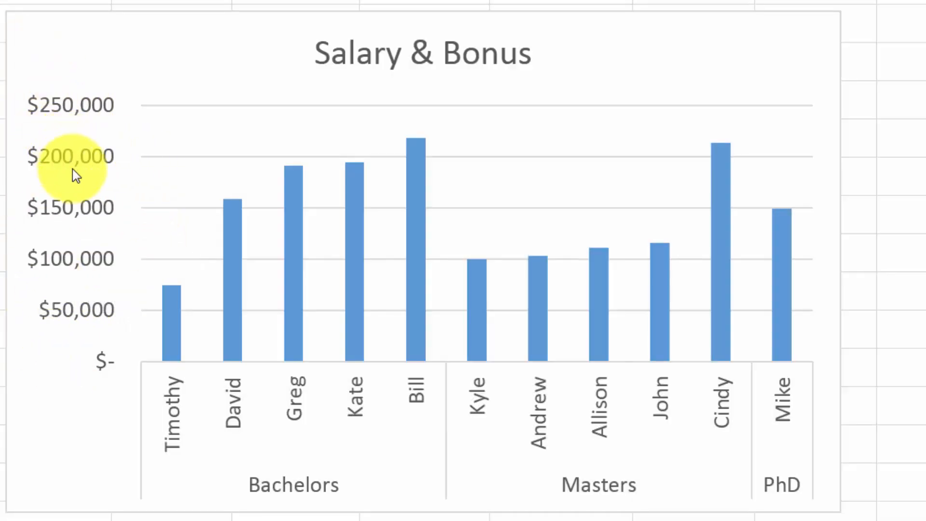
right_click(59, 159)
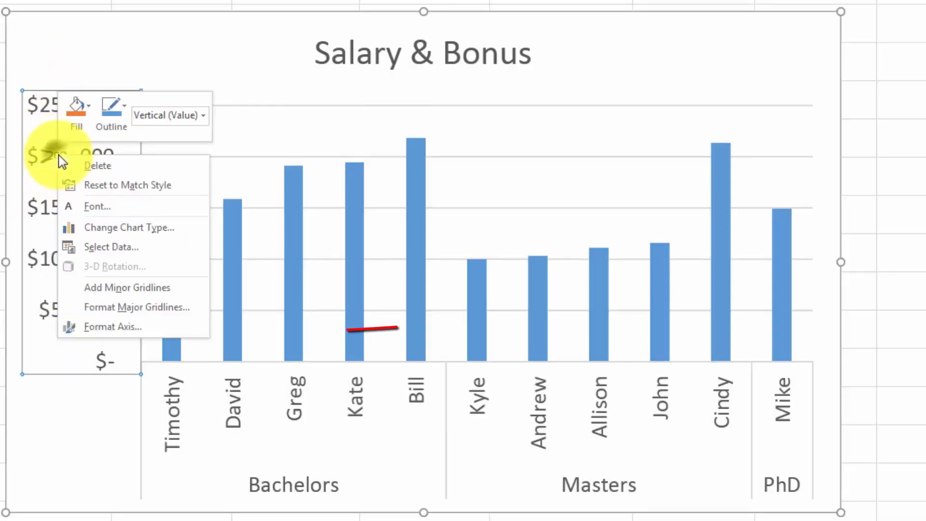
left_click(117, 327)
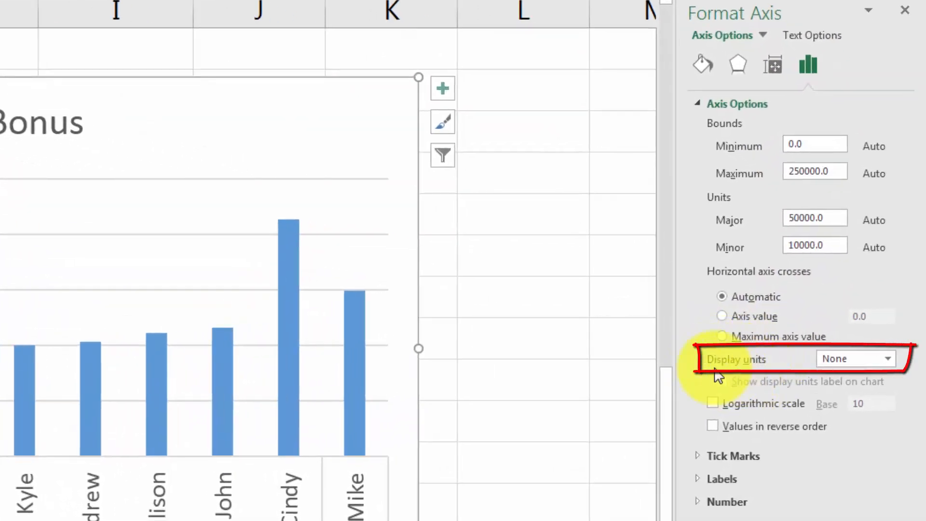
left_click(888, 358)
left_click(877, 408)
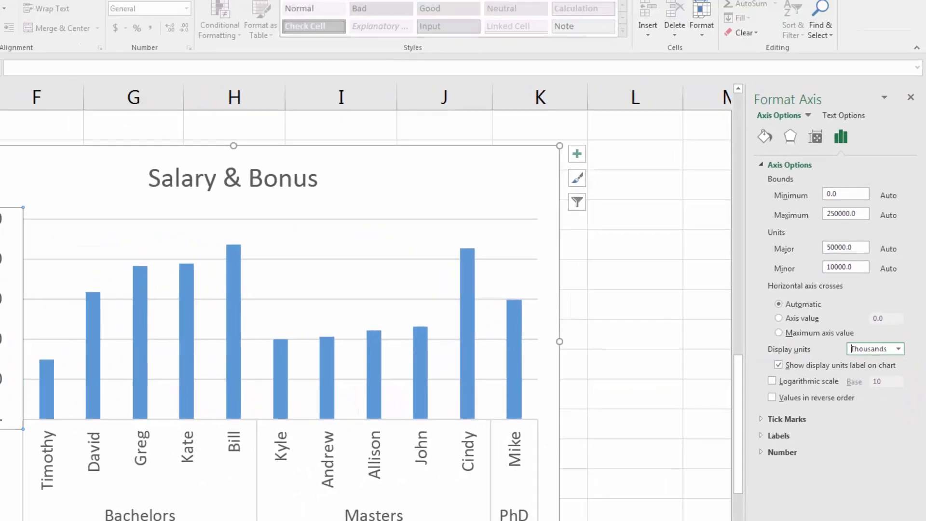
left_click_drag(44, 264, 3, 297)
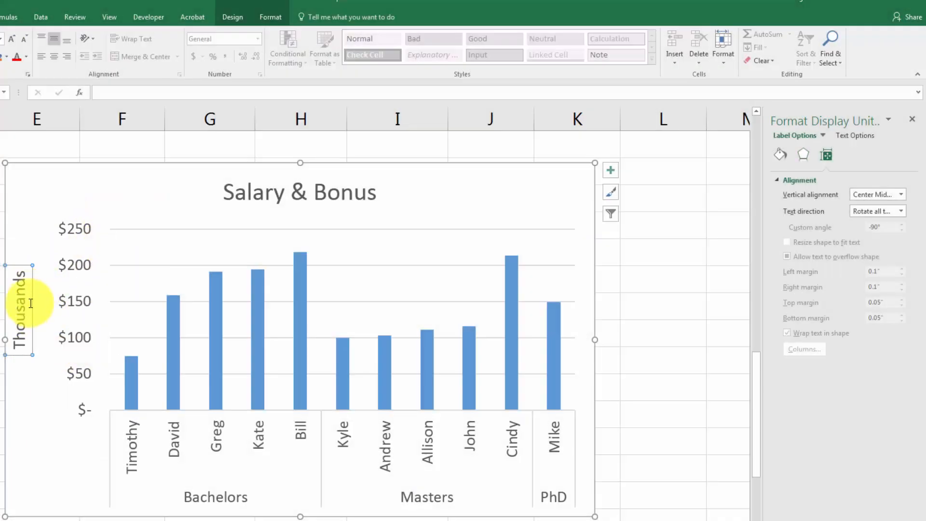
left_click(135, 262)
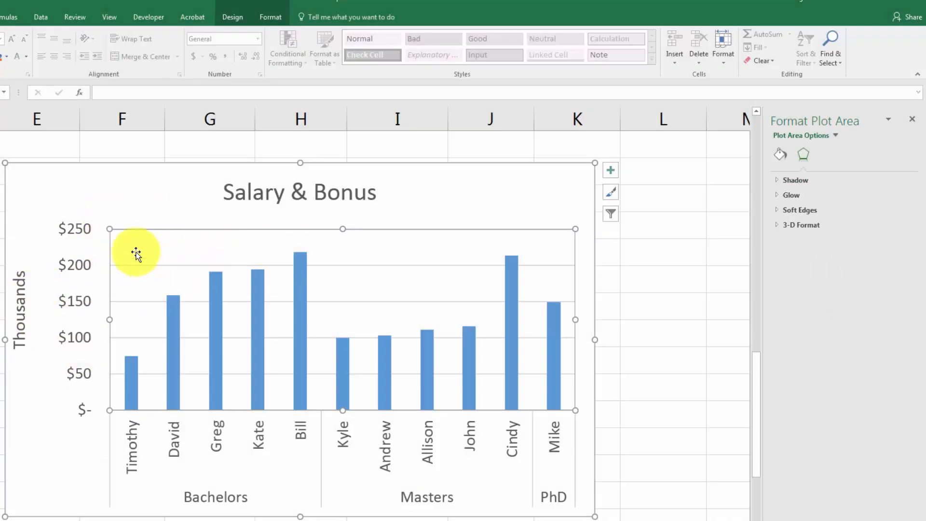
- Enlarge the grouped column chart's plot area toward its upper-left corner and change the chart title's text color to red
mouse_move(103, 227)
left_mouse_down()
mouse_move(74, 218)
mouse_move(95, 223)
left_mouse_up()
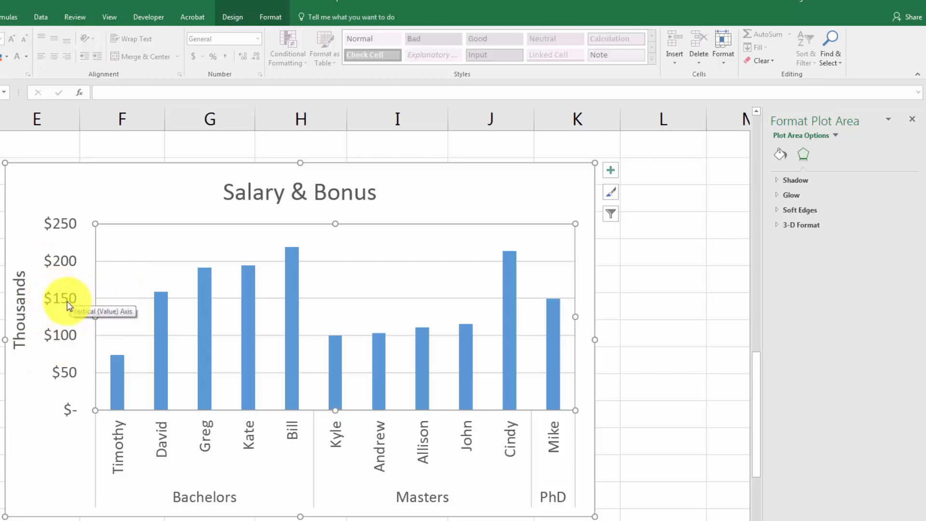
left_click(287, 197)
right_click(280, 210)
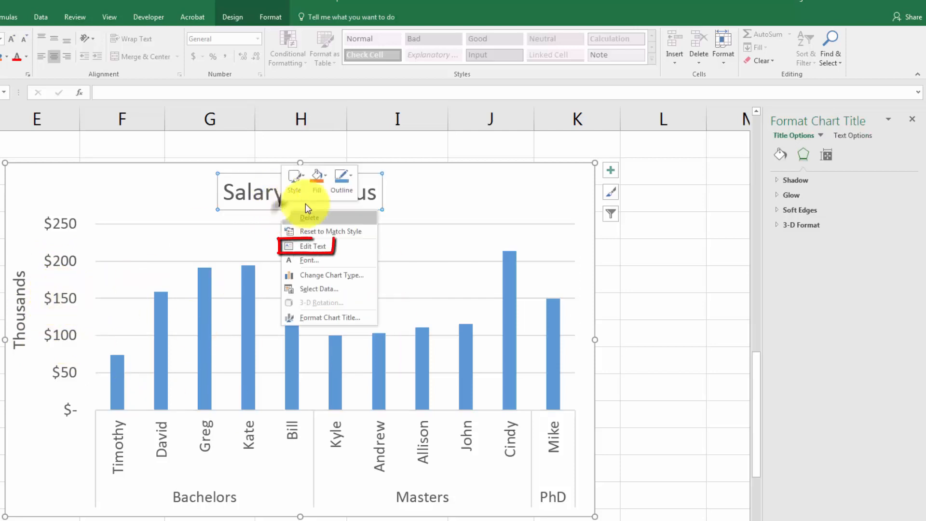
left_click(320, 247)
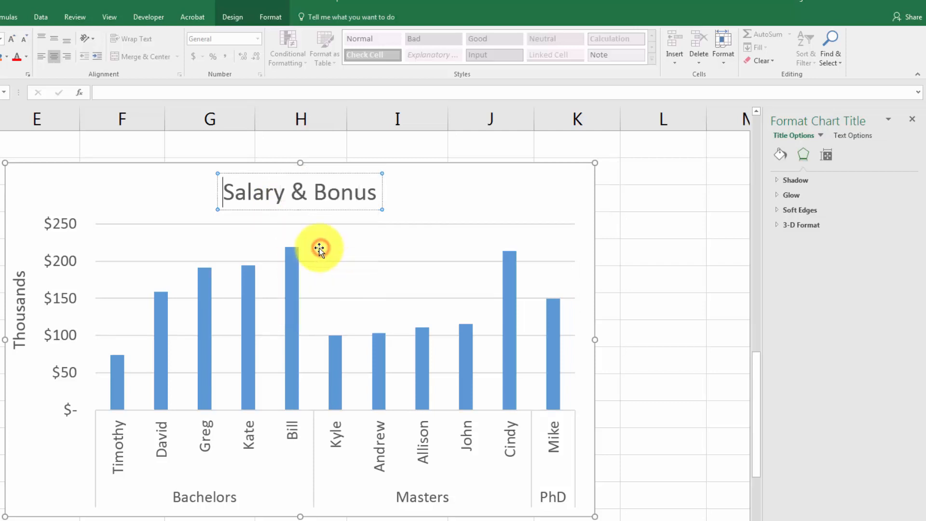
left_click(780, 154)
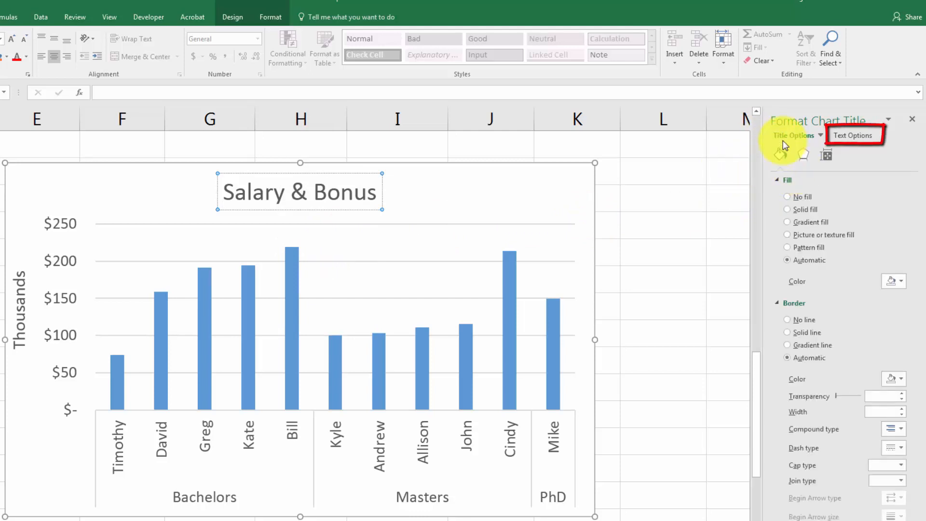
left_click(854, 136)
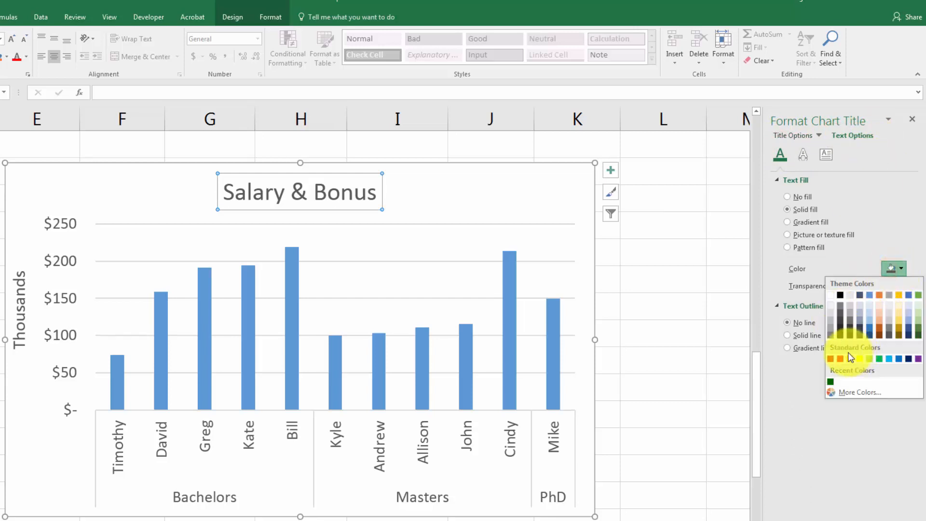
left_click(840, 359)
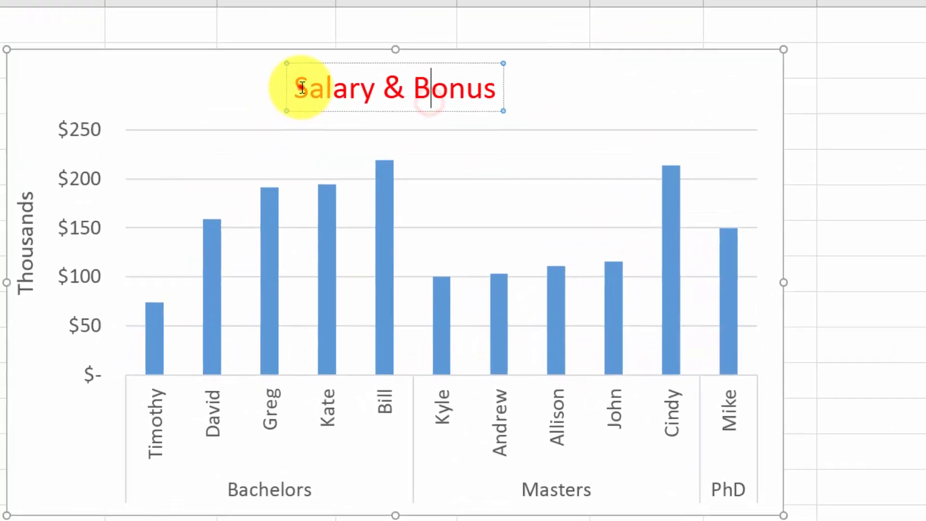
- Set the column chart title's font style to bold and its size to 15.8
left_click_drag(223, 192, 395, 189)
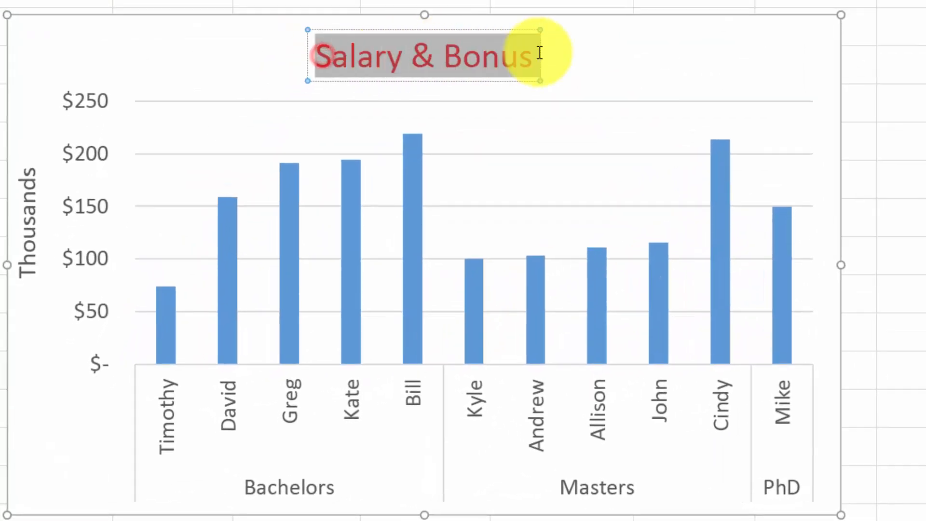
right_click(440, 54)
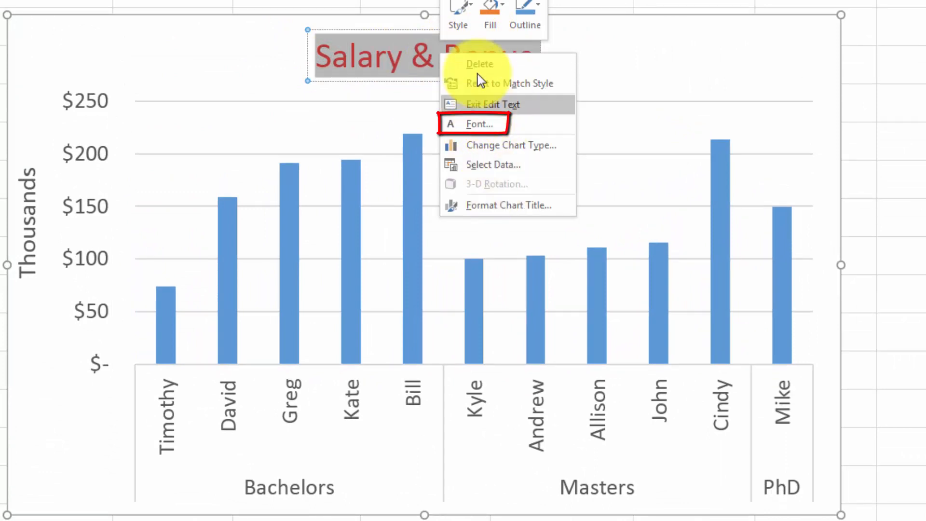
left_click(484, 126)
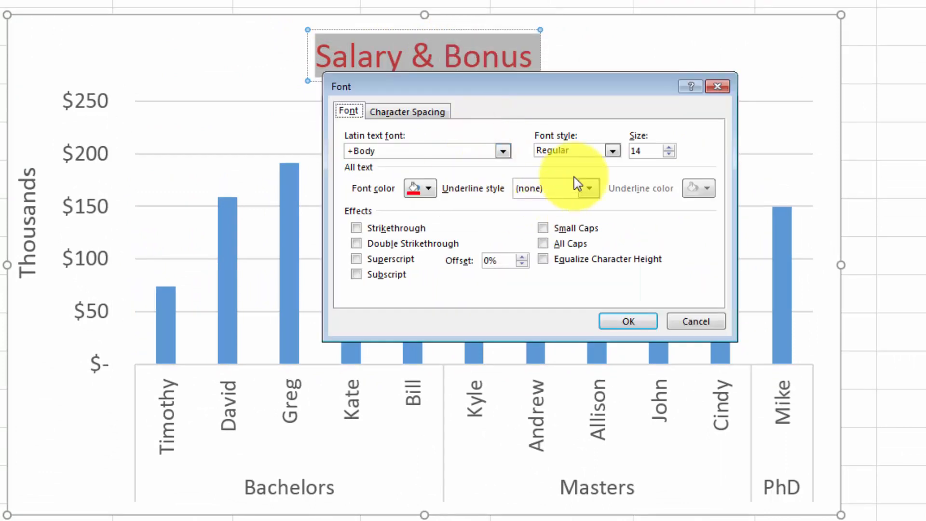
left_click(603, 146)
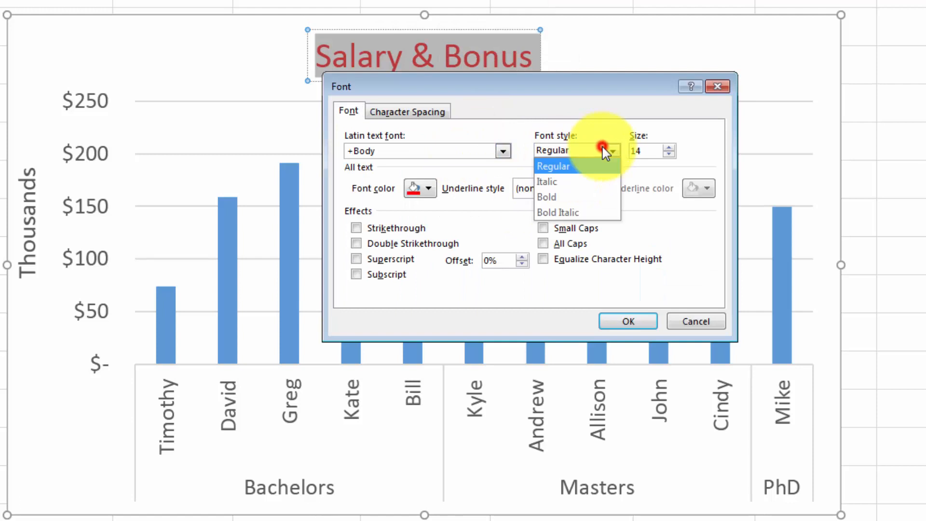
left_click(580, 196)
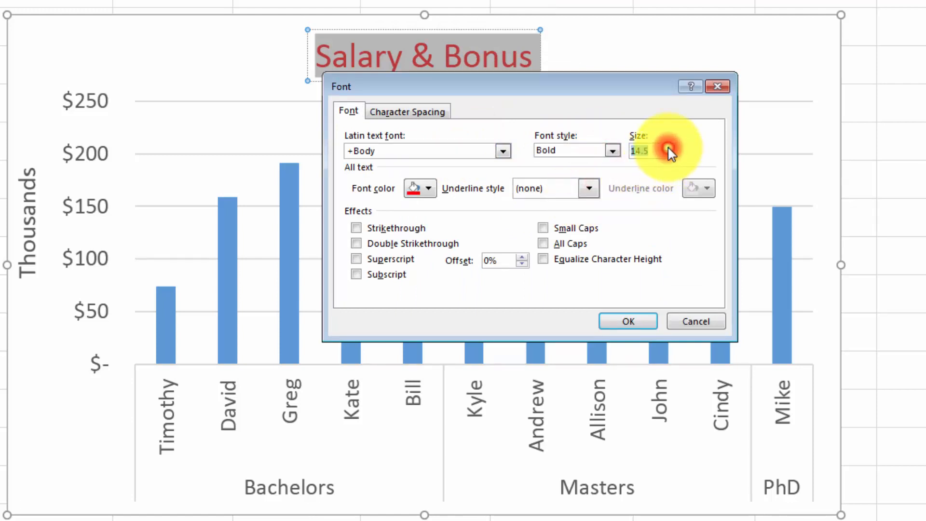
left_click(668, 148)
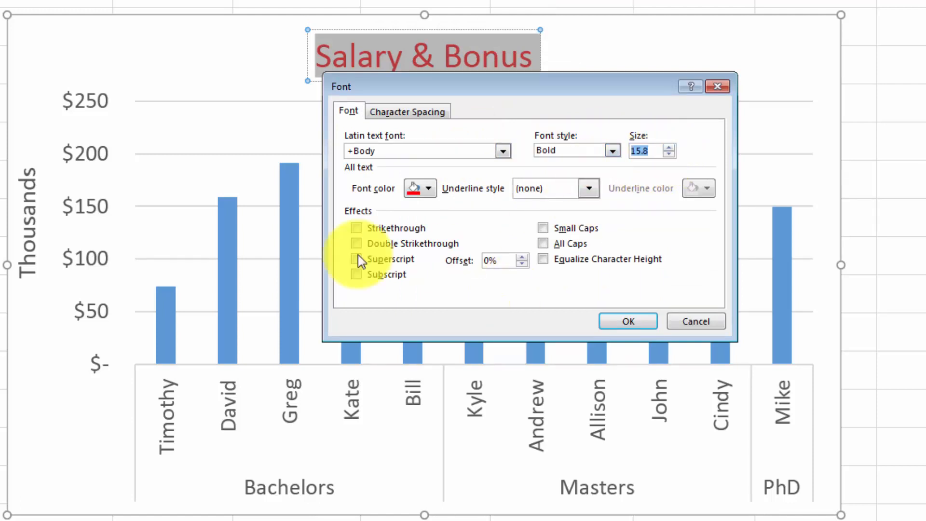
left_click(632, 321)
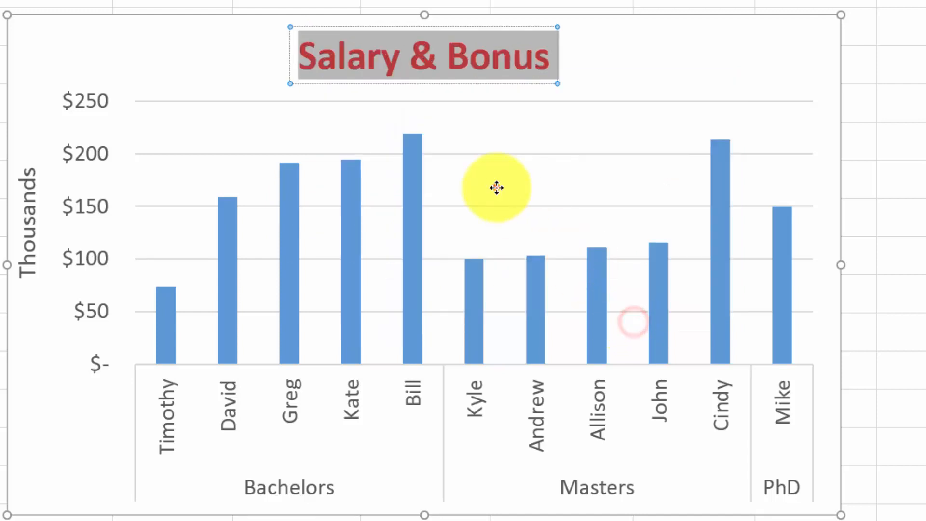
left_click(495, 188)
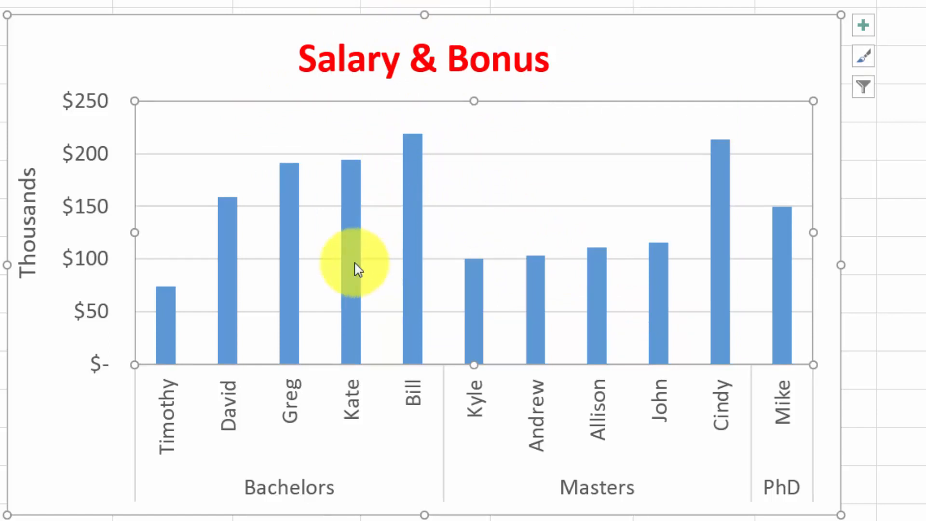
- Change the column series' fill color to light blue and deselect the series
mouse_move(362, 265)
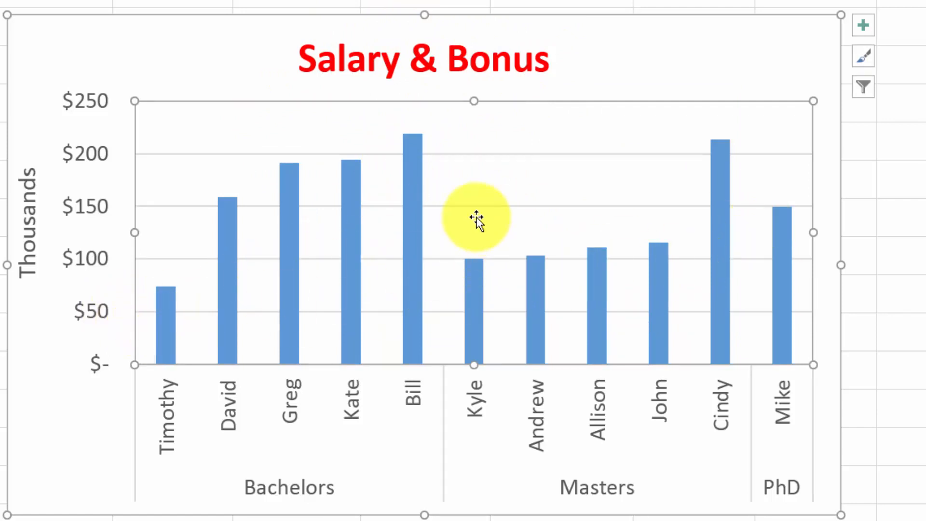
right_click(415, 191)
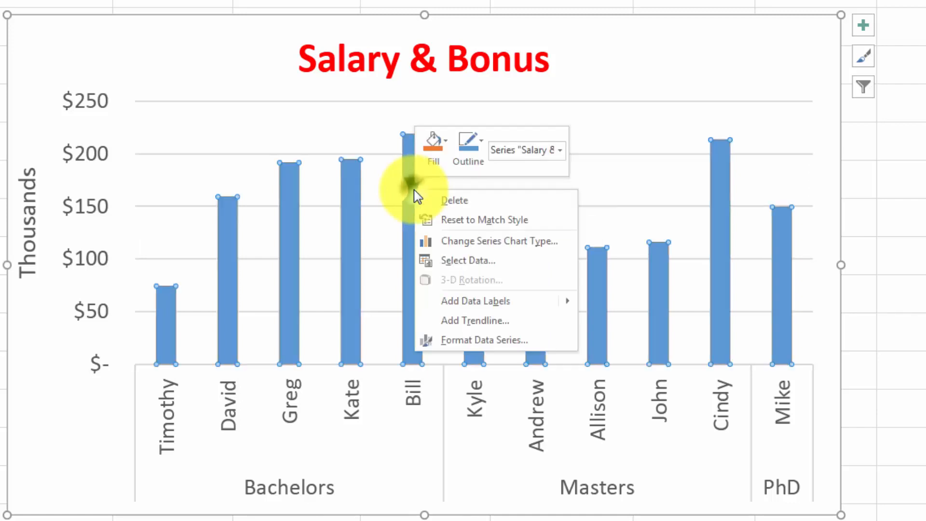
left_click(434, 161)
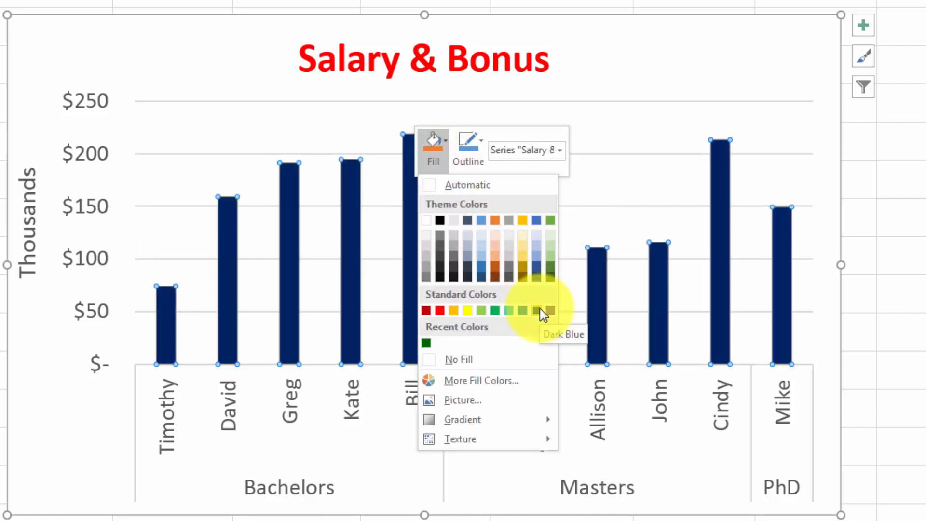
left_click(509, 312)
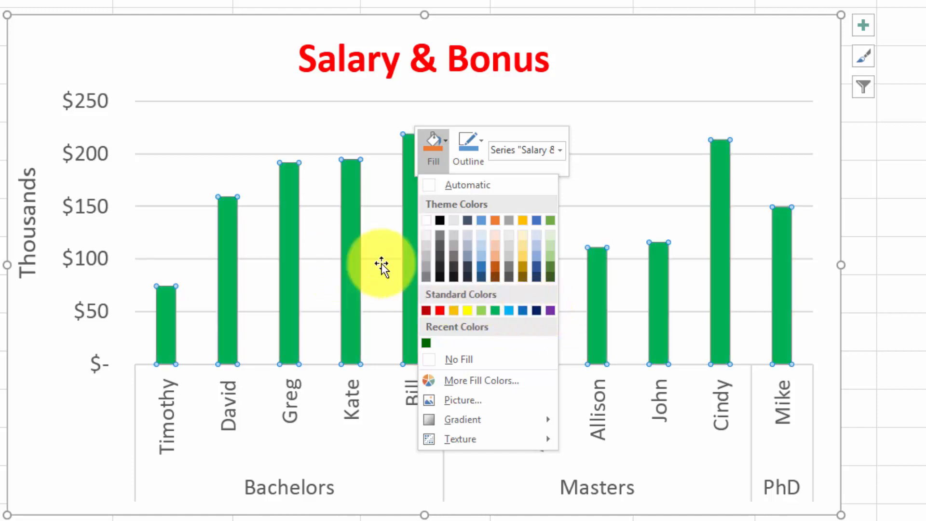
left_click(508, 313)
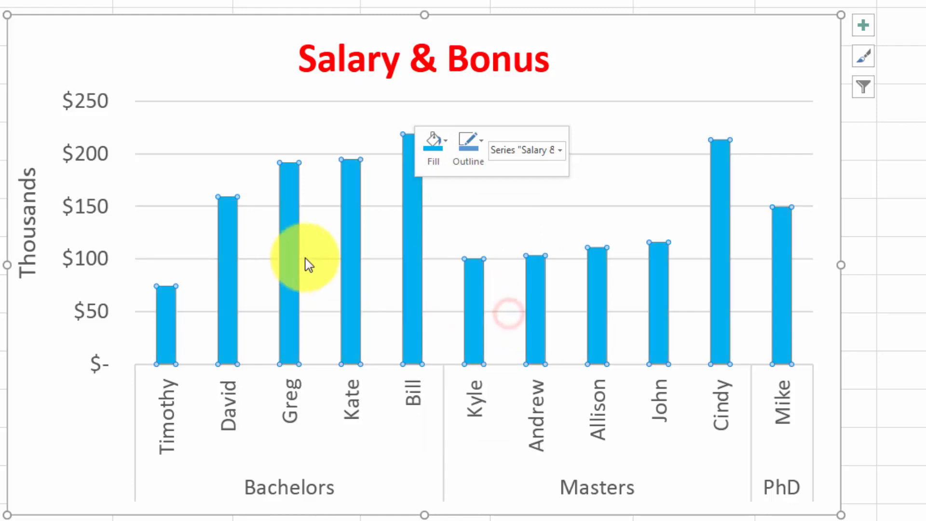
key("Escape")
- Try to set the Thousands units label's font style to bold and its size to 12
left_click(41, 237)
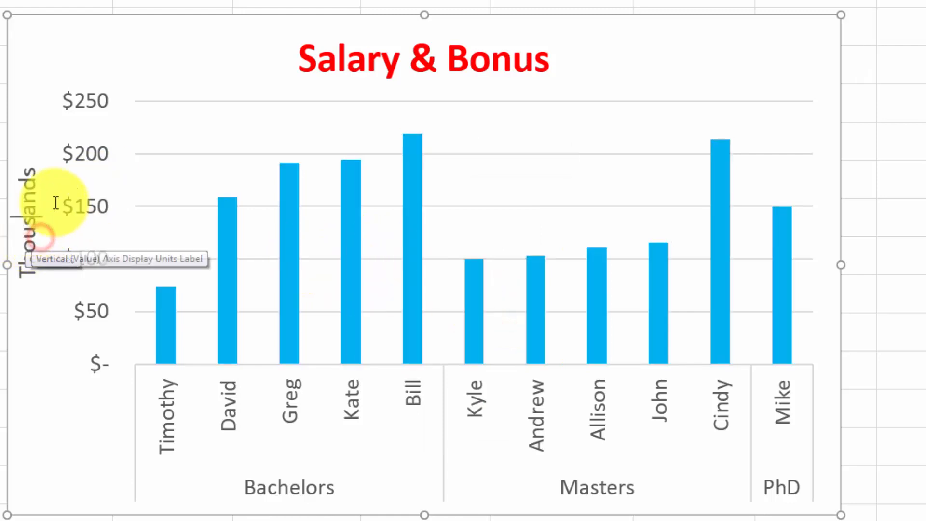
left_click(36, 206)
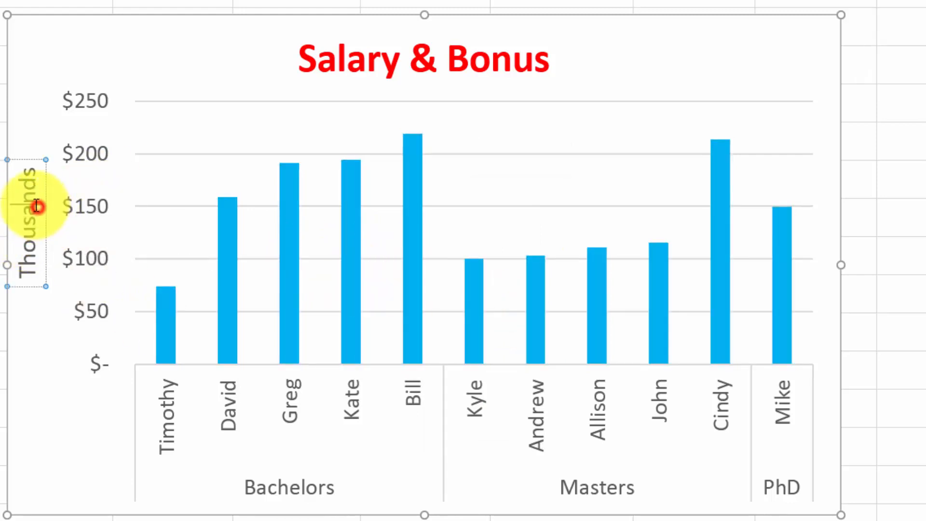
left_click_drag(25, 184, 56, 385)
left_click(21, 252)
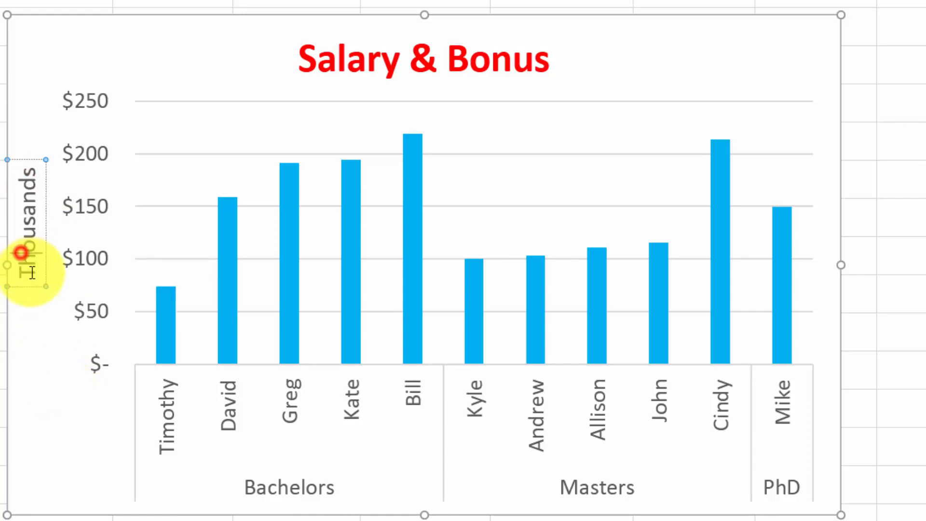
left_click_drag(30, 273, 25, 183)
right_click(28, 181)
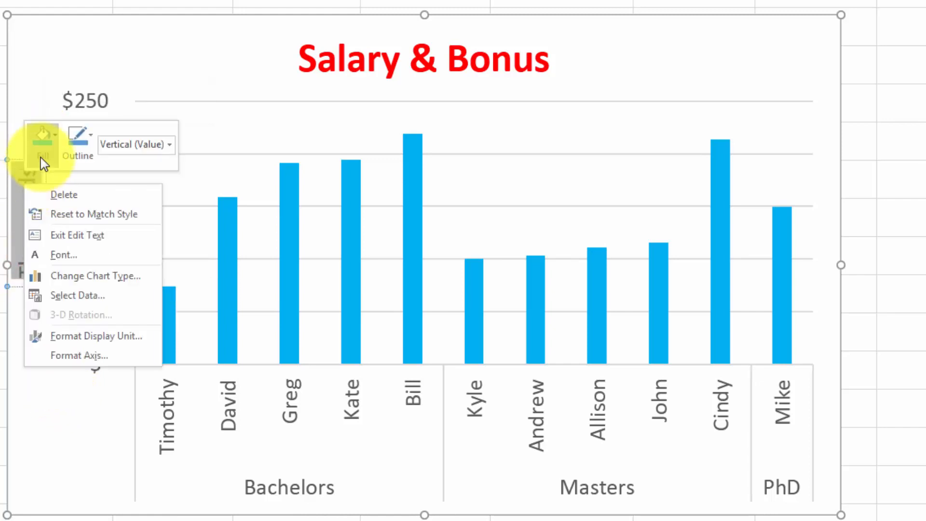
left_click(67, 255)
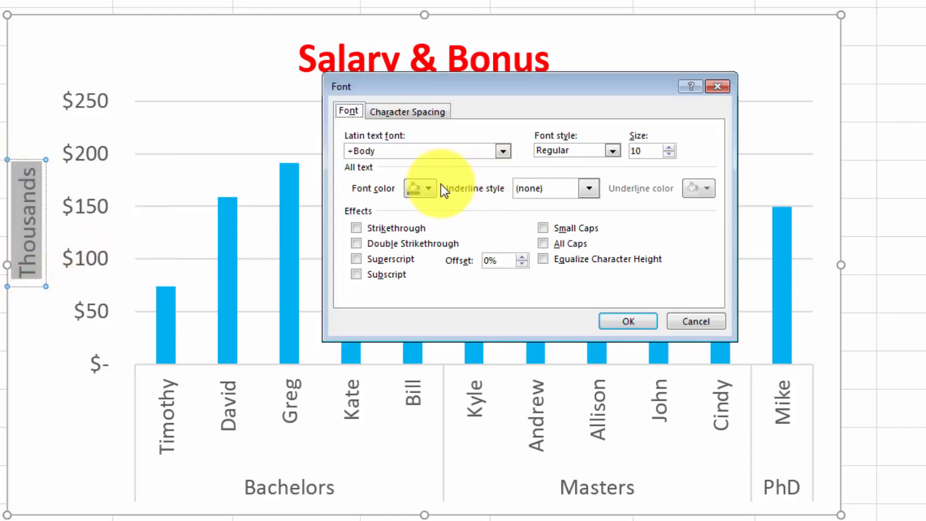
left_click(612, 150)
left_click(554, 191)
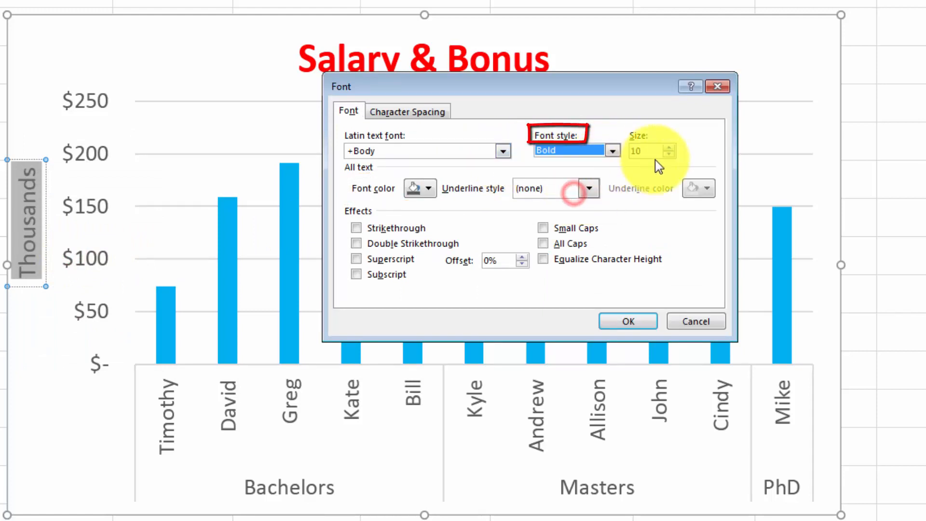
left_click(670, 149)
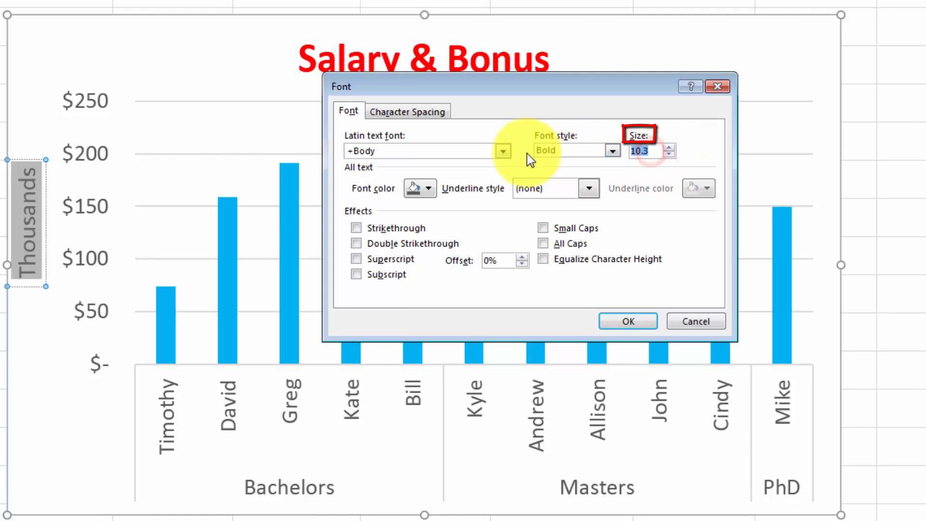
type("12")
left_click(584, 150)
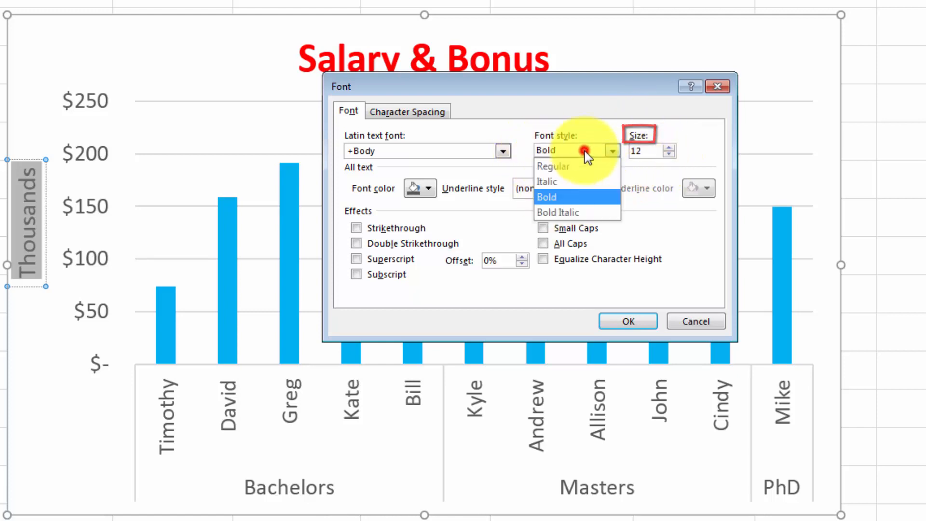
left_click(585, 151)
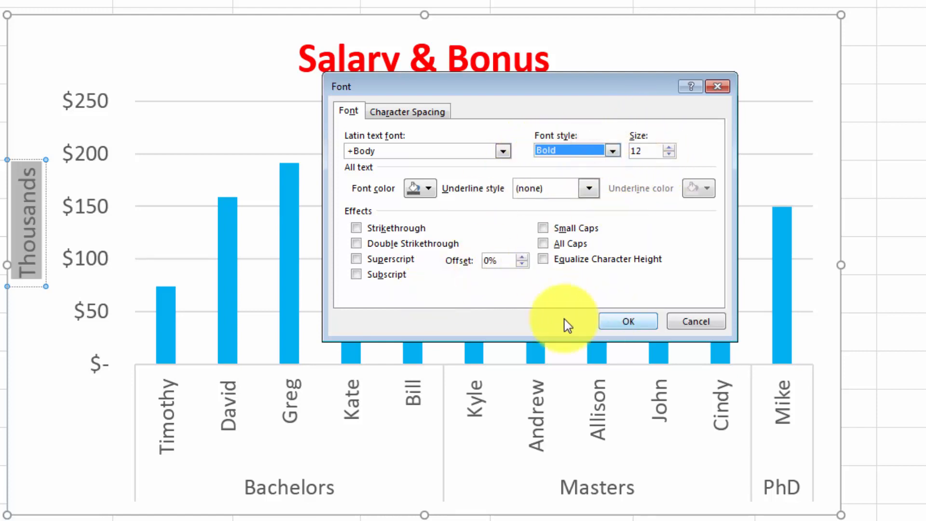
left_click(427, 193)
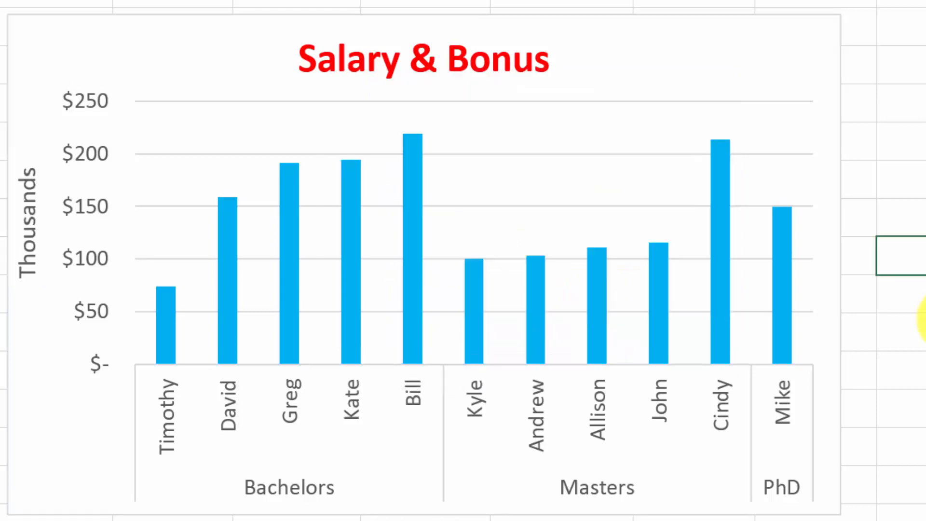
- Add data labels to the pie chart's Salary & Bonus series
scroll(756, 358, "down", 5)
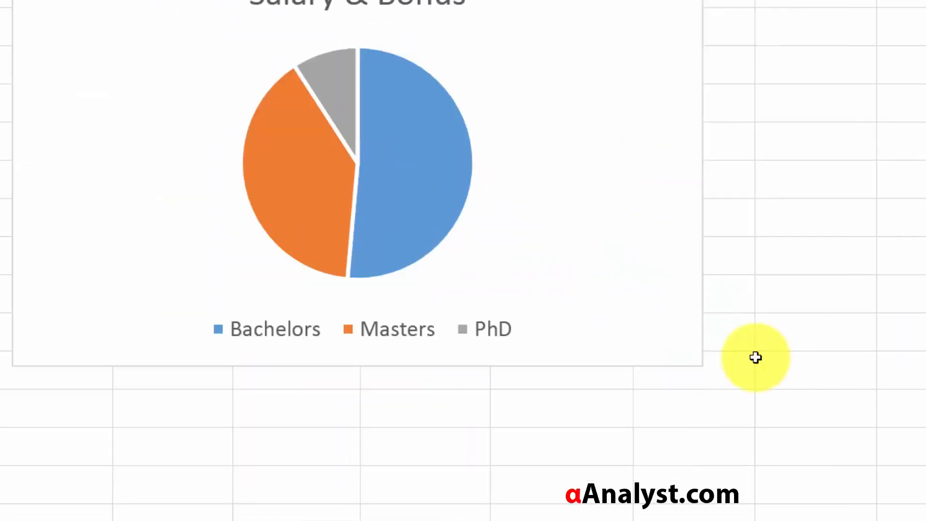
scroll(724, 338, "up", 1)
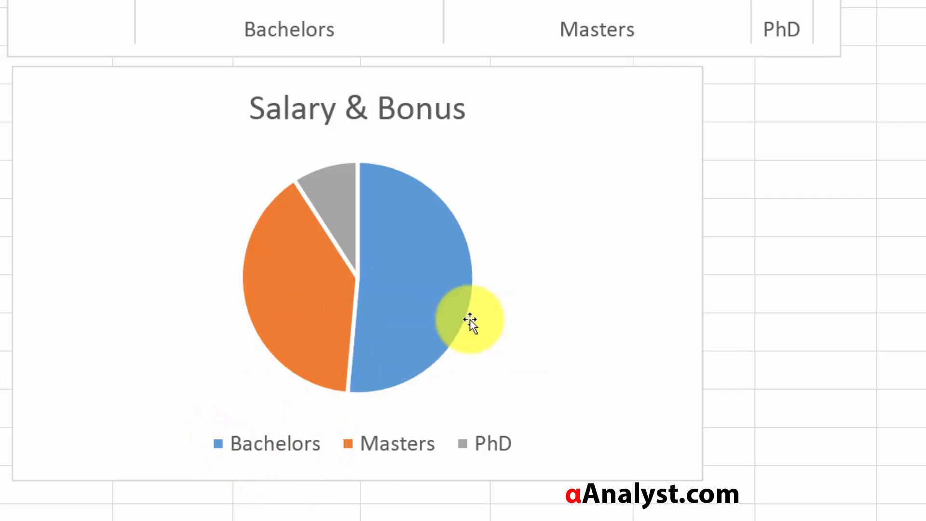
mouse_move(366, 374)
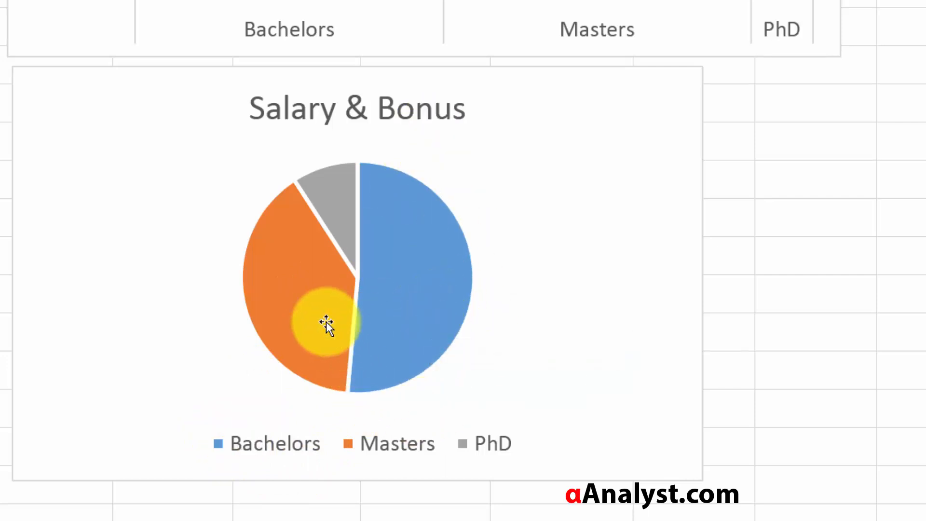
mouse_move(302, 252)
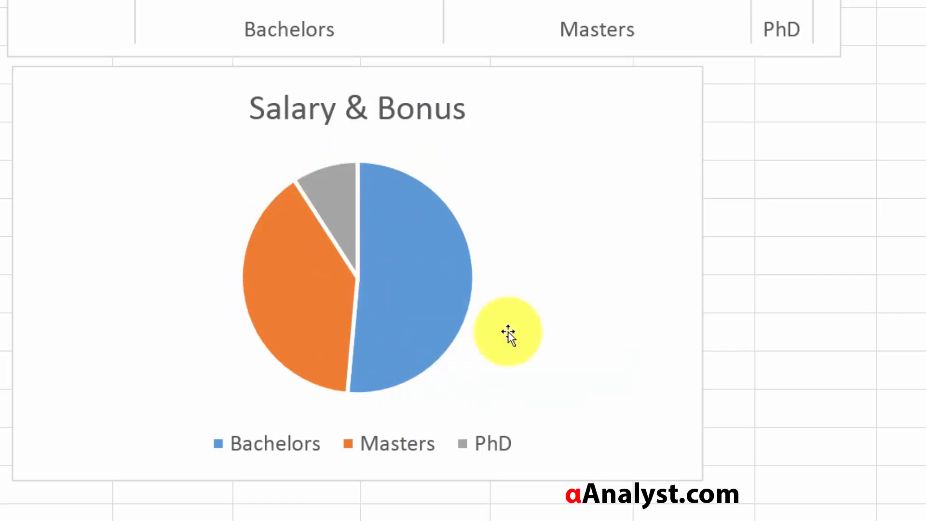
right_click(336, 261)
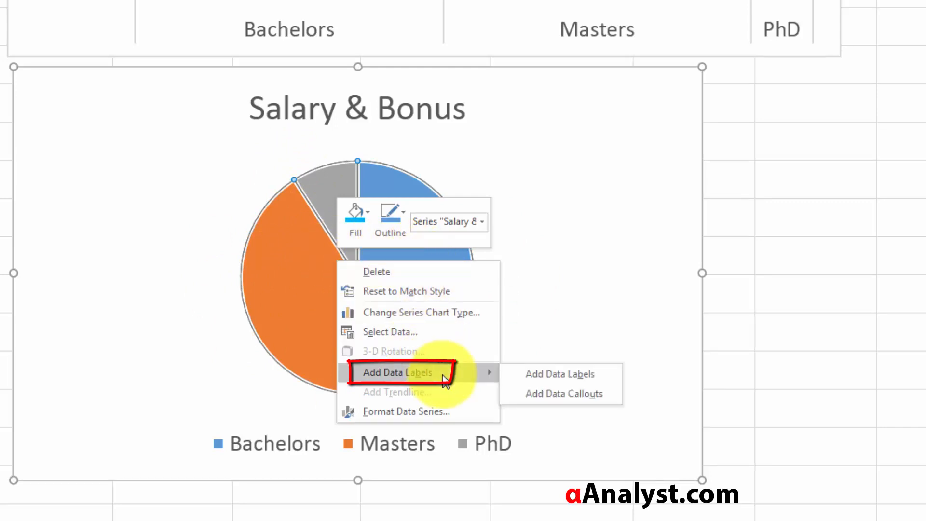
left_click(440, 375)
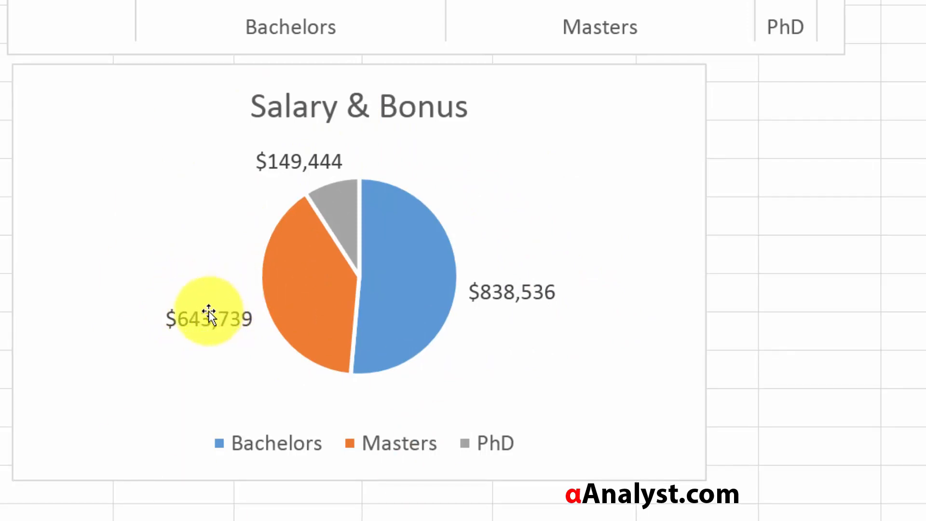
- Show category names in the pie chart's data labels and move the PhD label closer to its slice
right_click(208, 313)
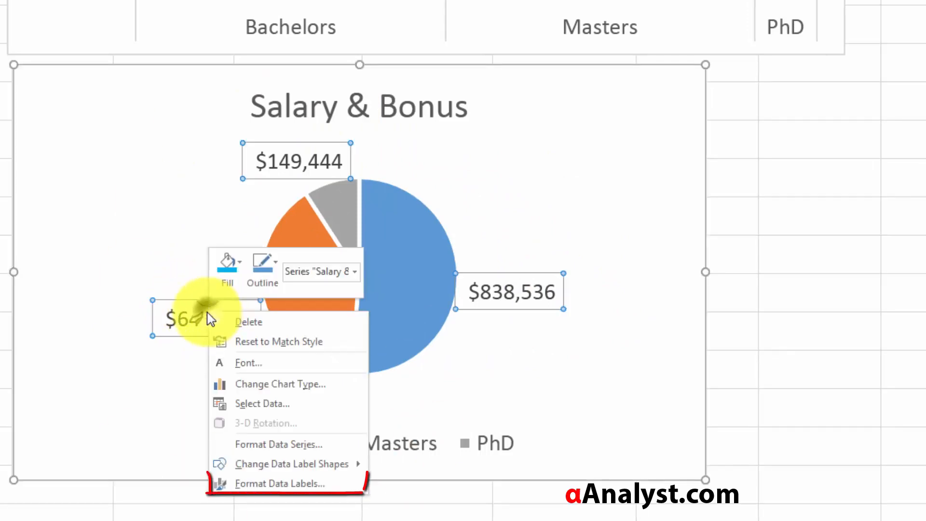
left_click(341, 484)
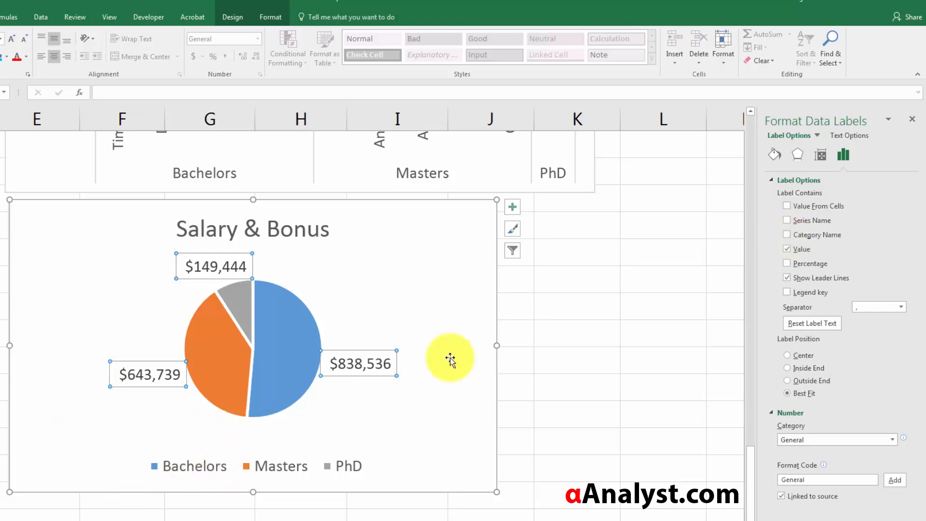
left_click(790, 236)
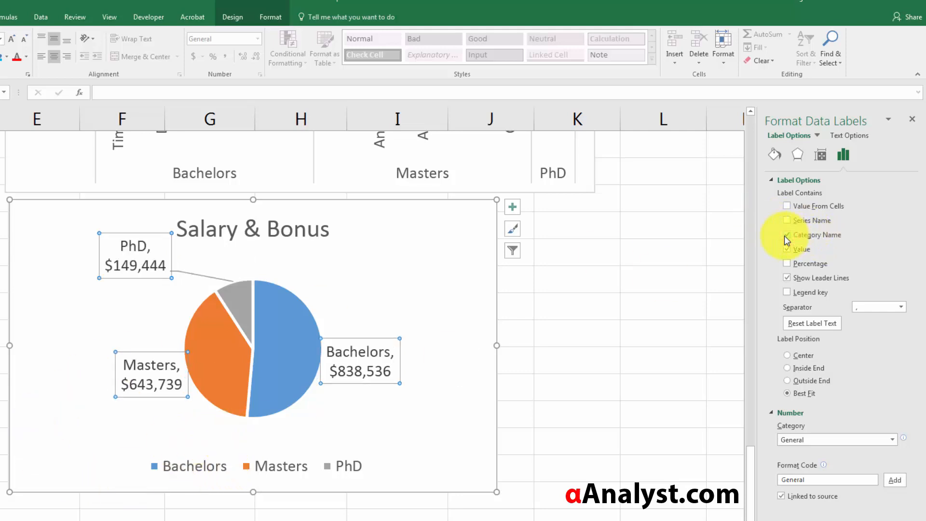
left_click(129, 266)
left_click_drag(150, 281, 218, 274)
left_click(147, 275)
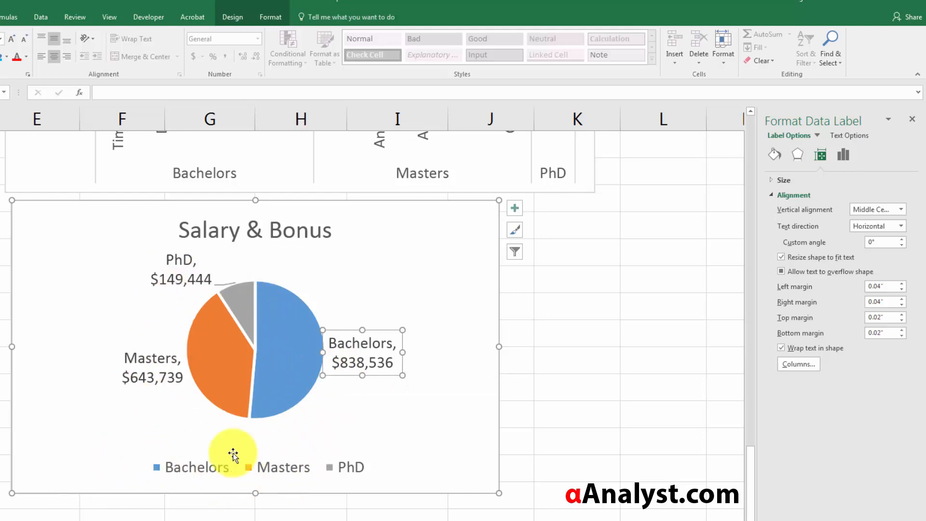
- Delete the pie chart's legend and reposition the PhD data label just above its slice
left_click(239, 464)
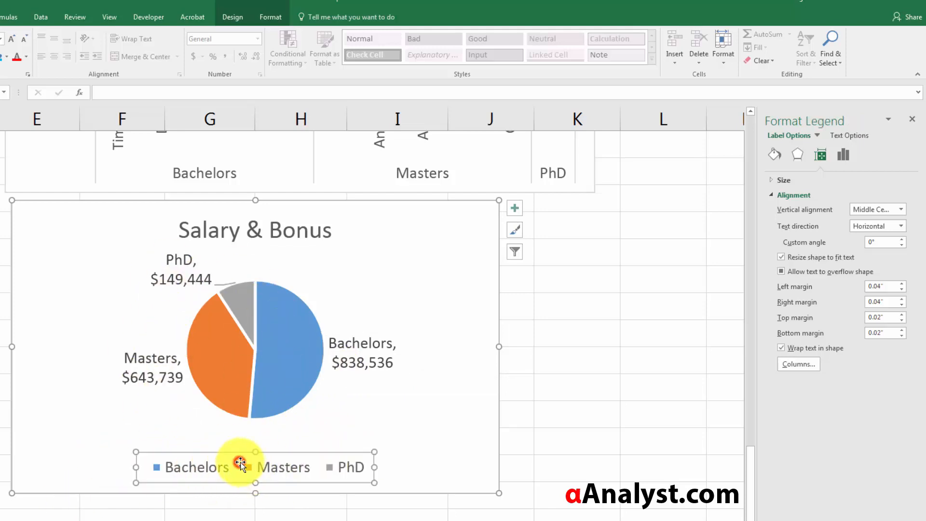
key("Delete")
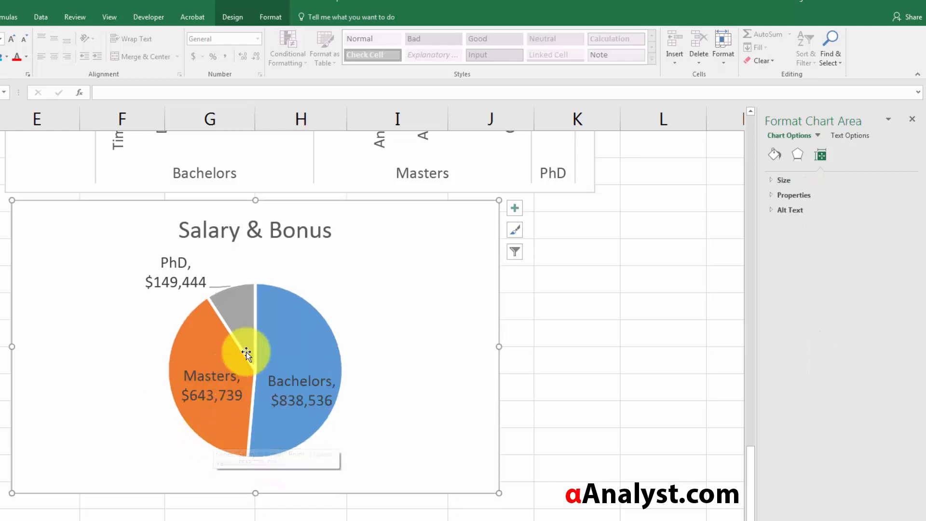
left_click(295, 371)
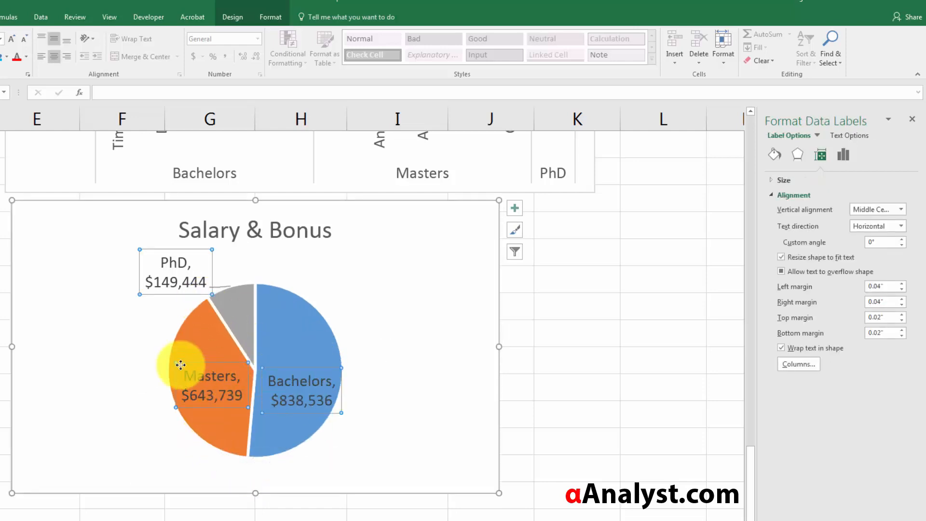
left_click_drag(180, 290, 219, 289)
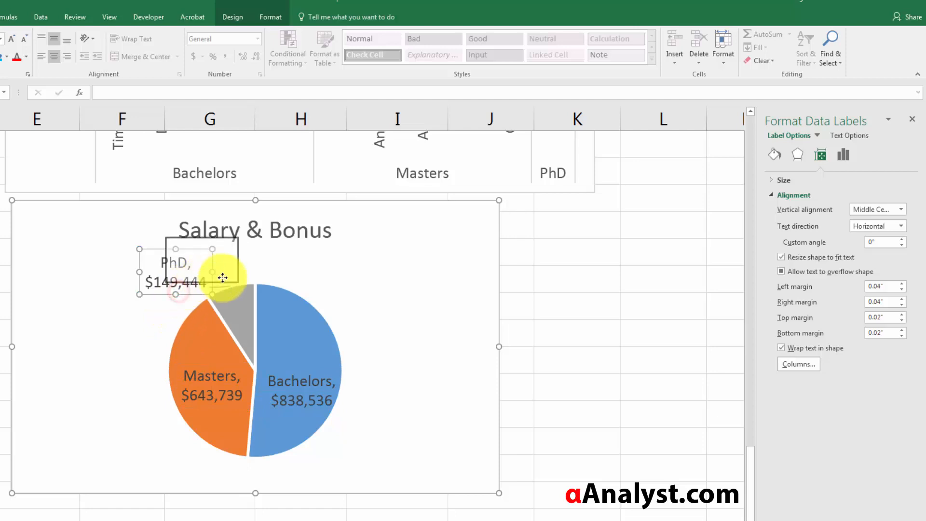
- Move the pie's plot area down within the chart and enlarge it toward the title
left_click(321, 292)
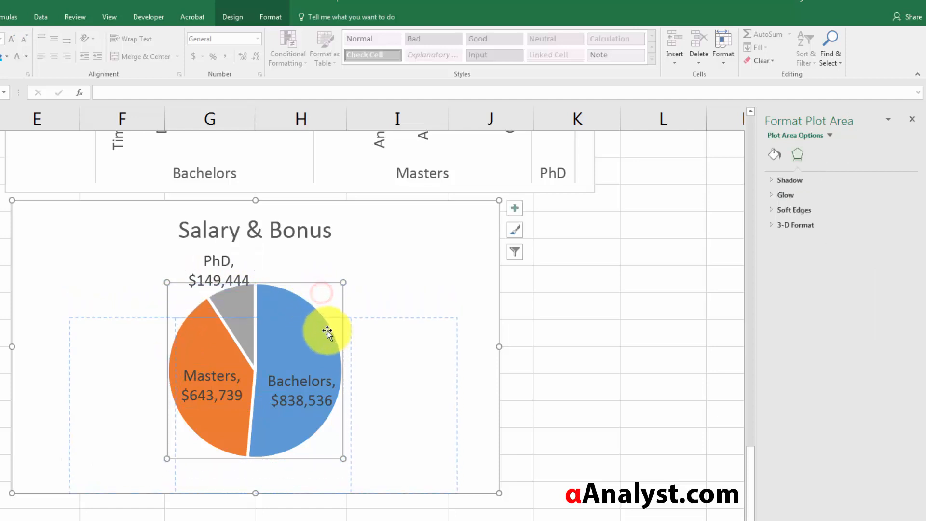
left_click_drag(325, 326, 331, 361)
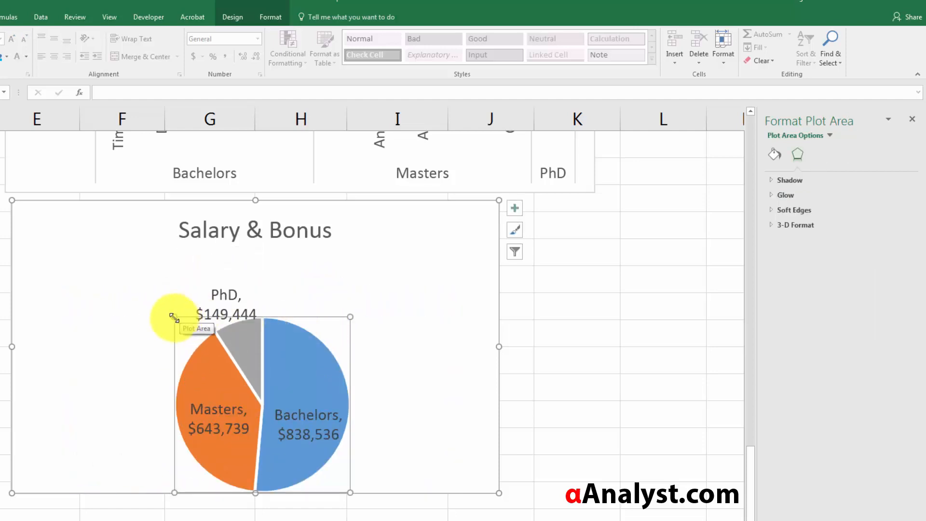
left_click_drag(174, 317, 117, 259)
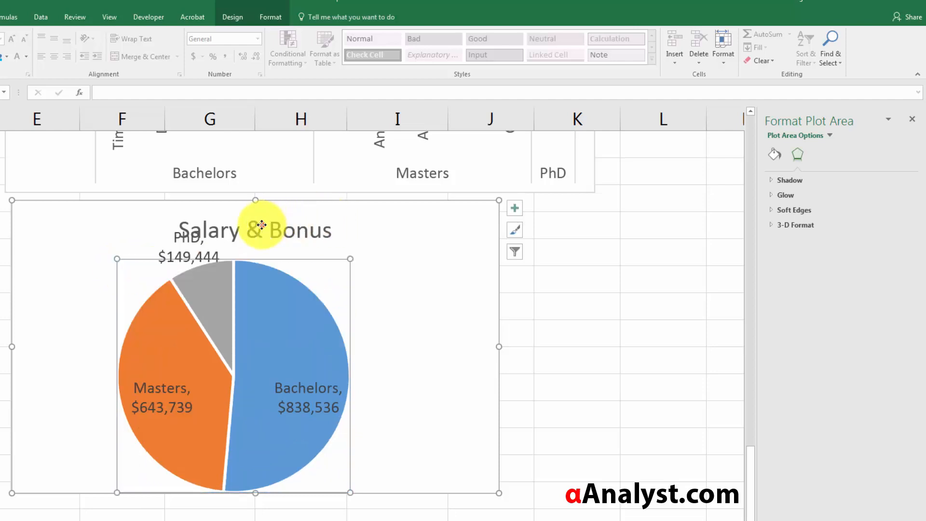
- Move the pie chart's title up, shrink the plot area slightly and shift it right to center it under the title
mouse_move(262, 225)
left_mouse_down()
mouse_move(264, 202)
mouse_move(262, 214)
left_mouse_up()
left_click(321, 254)
left_click(314, 263)
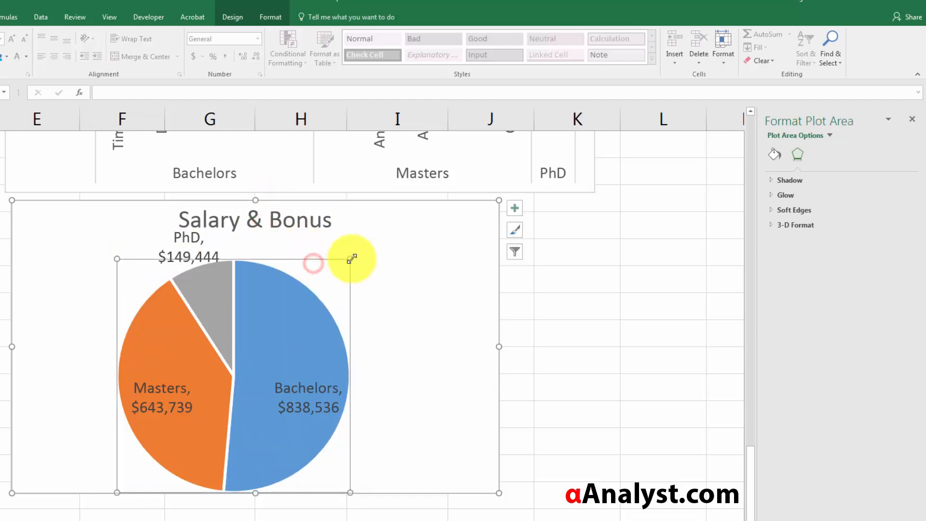
left_click_drag(350, 258, 343, 276)
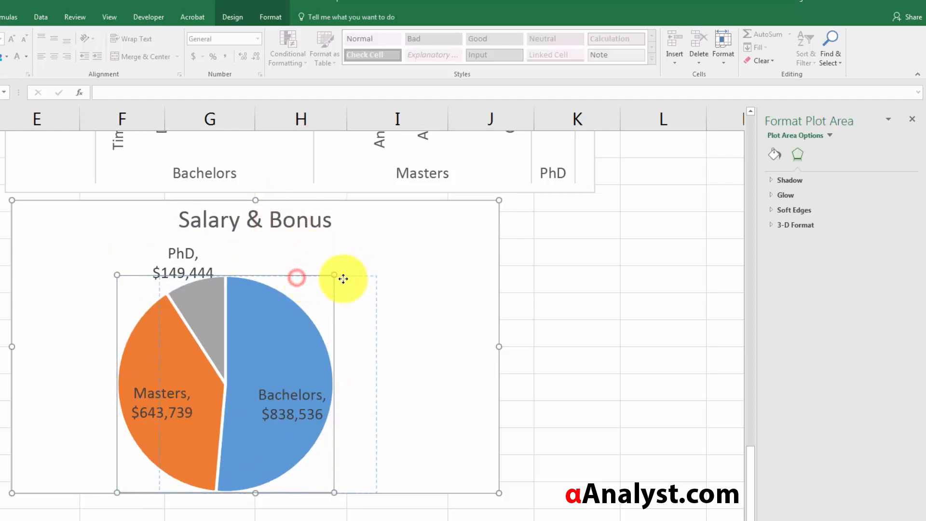
- Make all the pie chart's data labels bold, size 10.5 and black
left_click(328, 411)
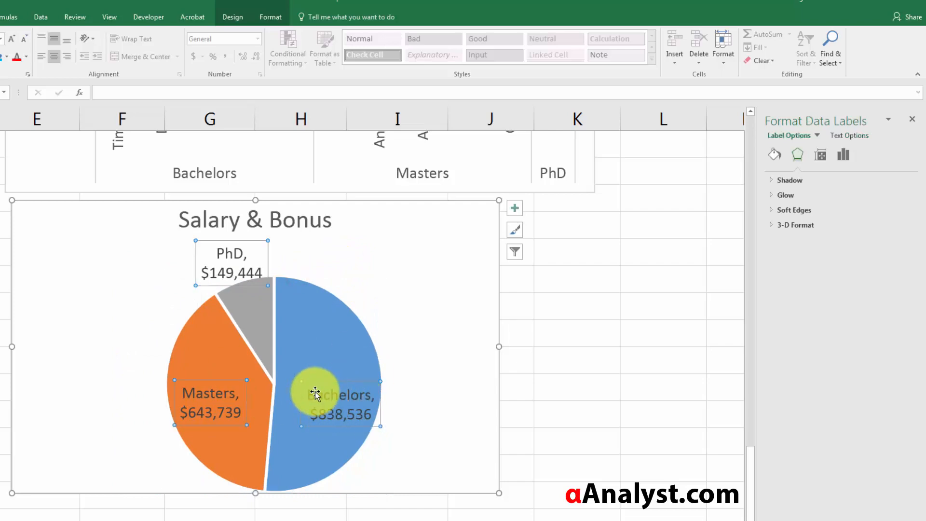
key("ctrl+b")
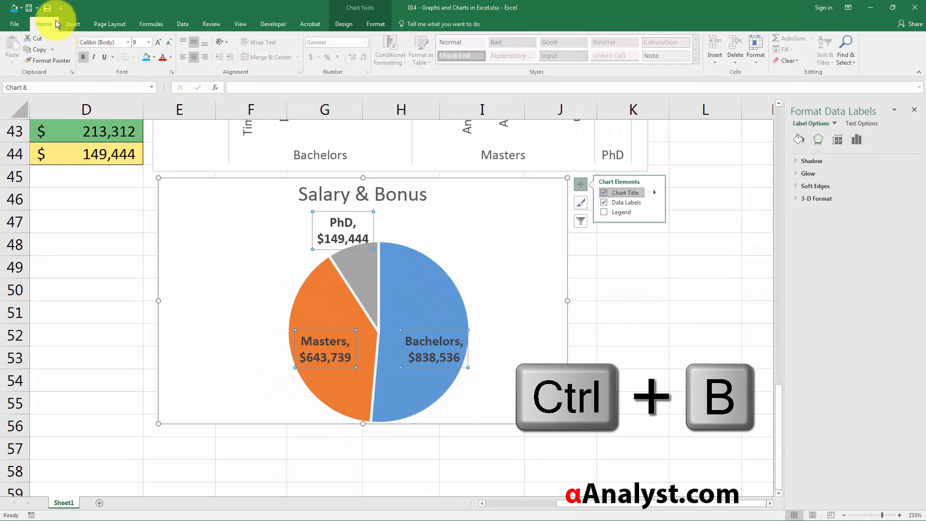
left_click(161, 43)
left_click(160, 43)
left_click(171, 57)
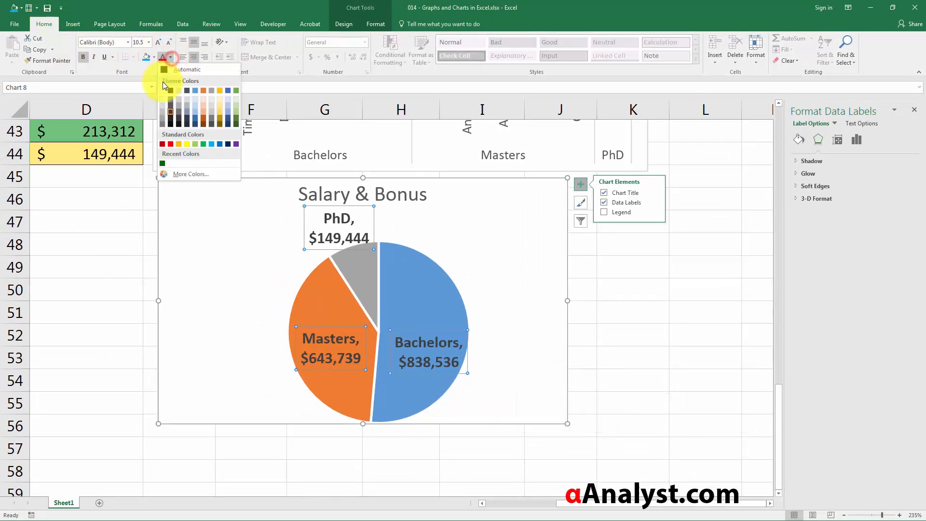
left_click(169, 90)
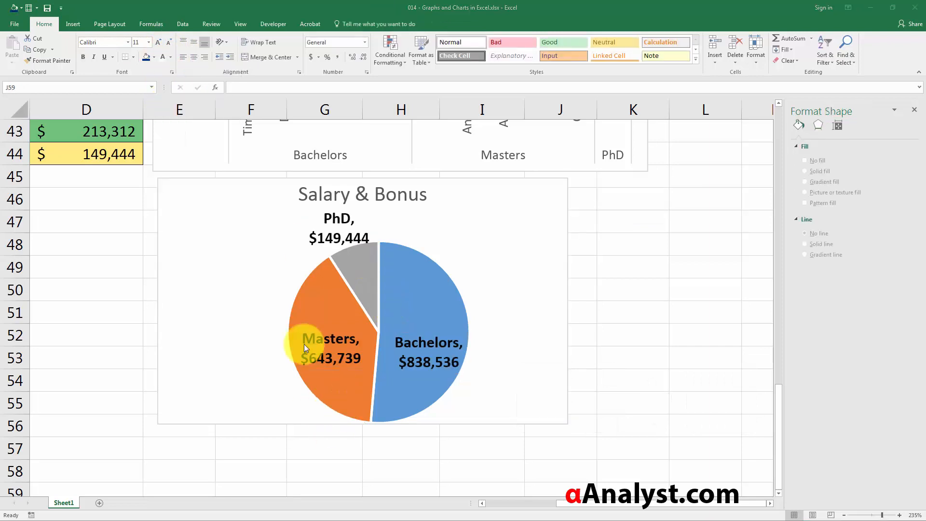
- Review the main salary and education table and the data tables behind the line, bar and pie charts
left_click(354, 232)
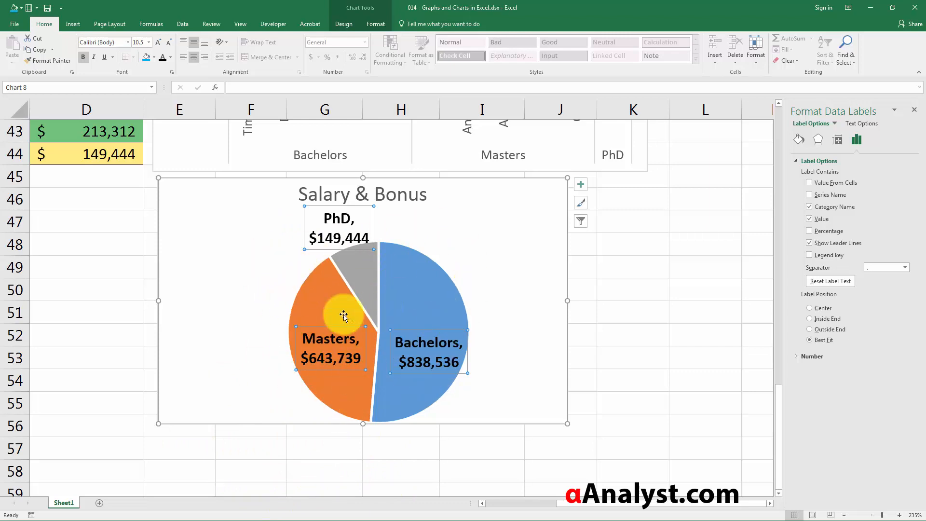
scroll(499, 301, "up", 14)
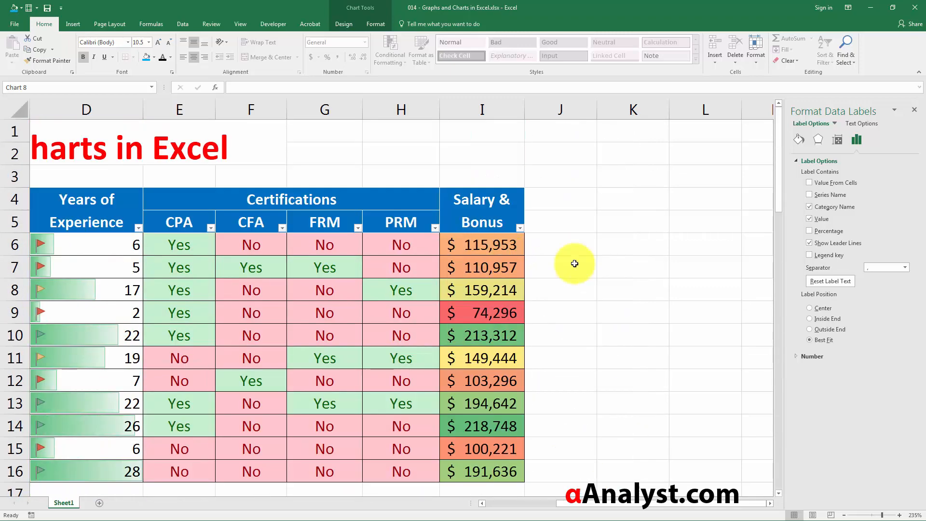
left_click(575, 264)
scroll(574, 264, "left", 3)
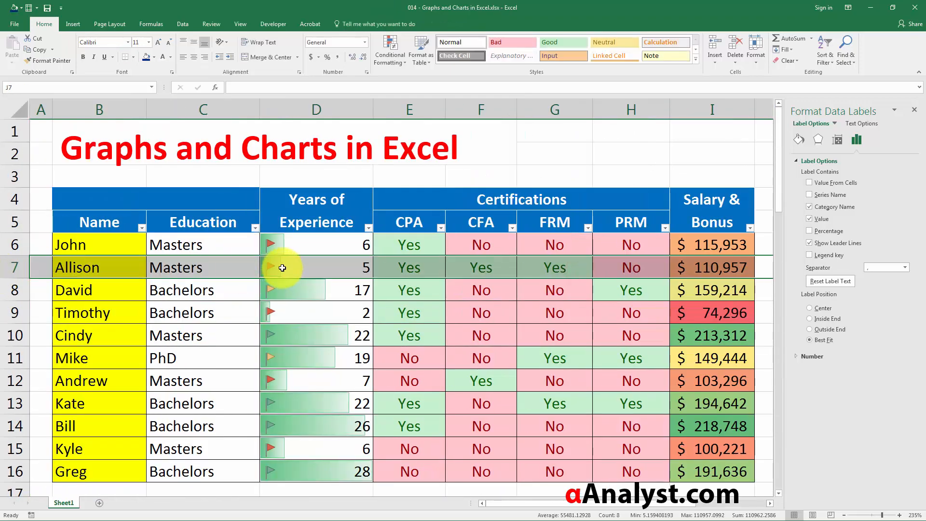
left_click_drag(124, 198, 554, 425)
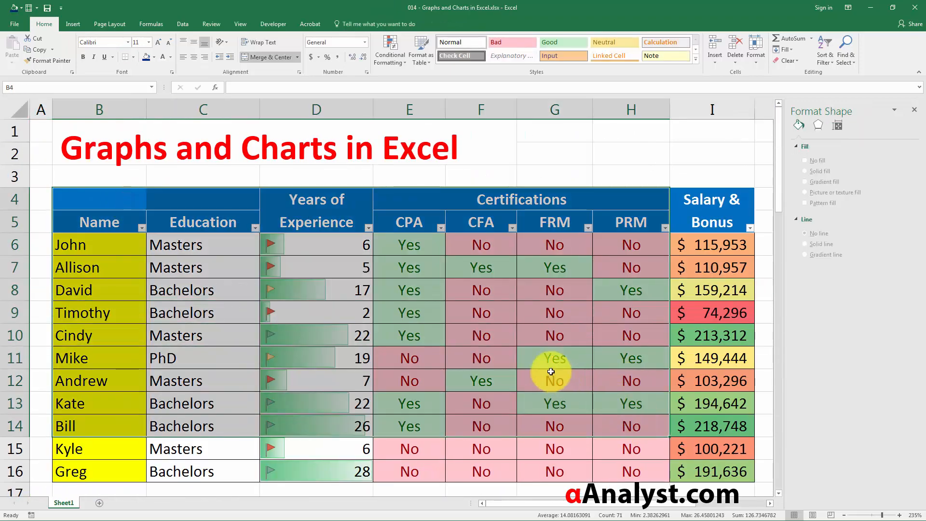
scroll(507, 347, "down", 4)
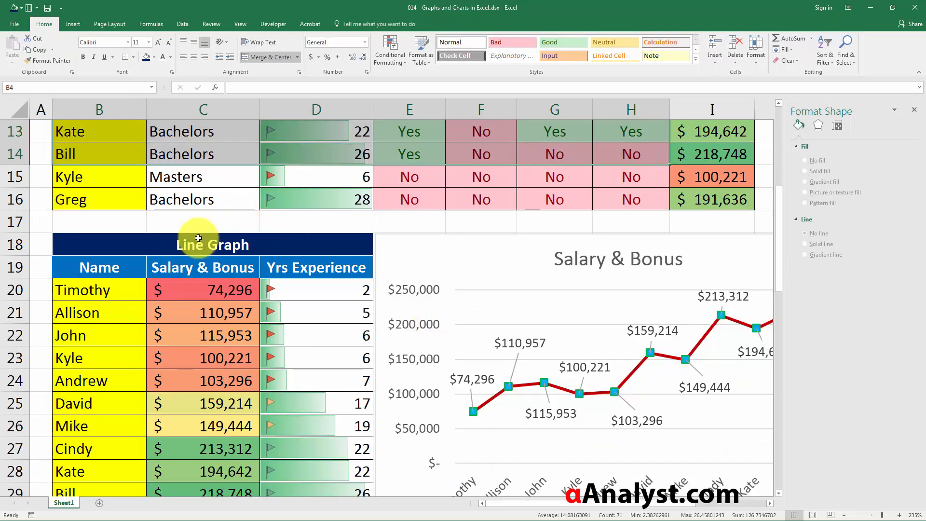
left_click_drag(119, 267, 215, 360)
scroll(208, 345, "down", 1)
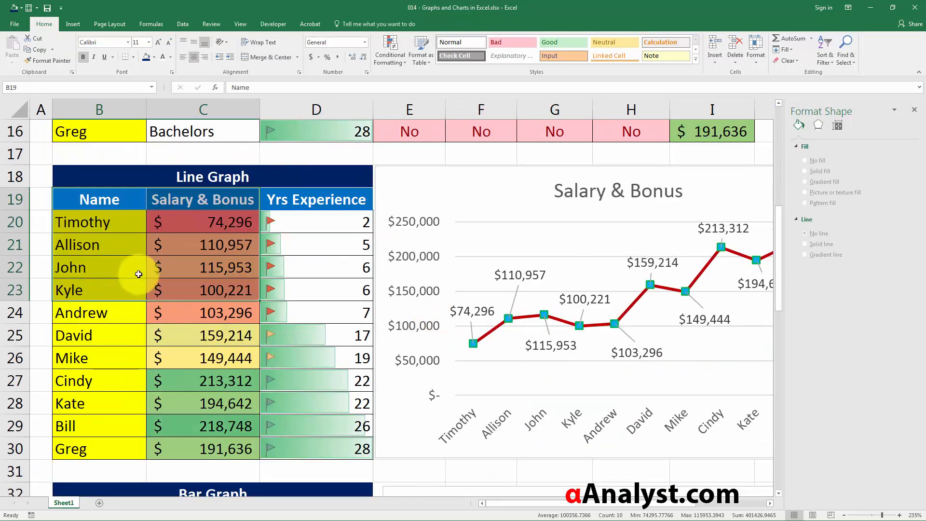
left_click(126, 240)
left_click_drag(94, 204, 289, 414)
scroll(242, 385, "down", 3)
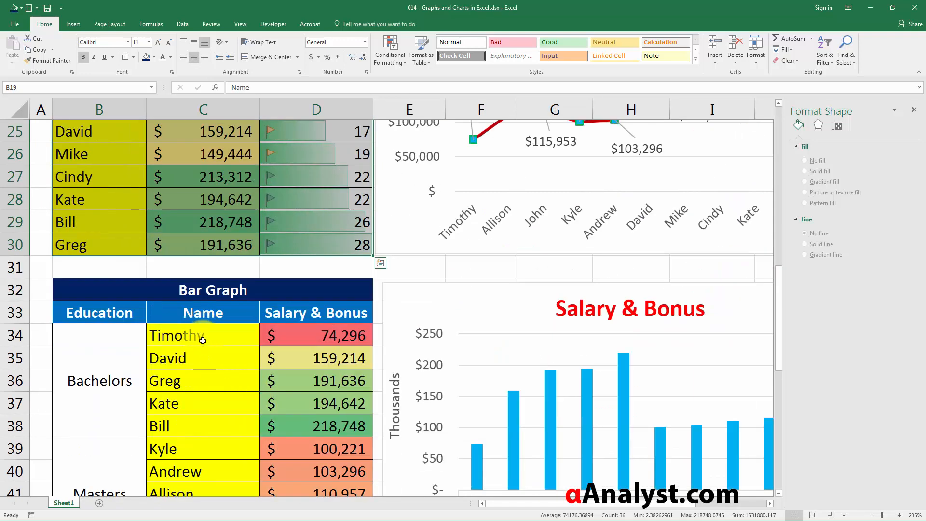
scroll(248, 283, "down", 5)
left_click_drag(227, 248, 244, 321)
scroll(377, 326, "up", 6)
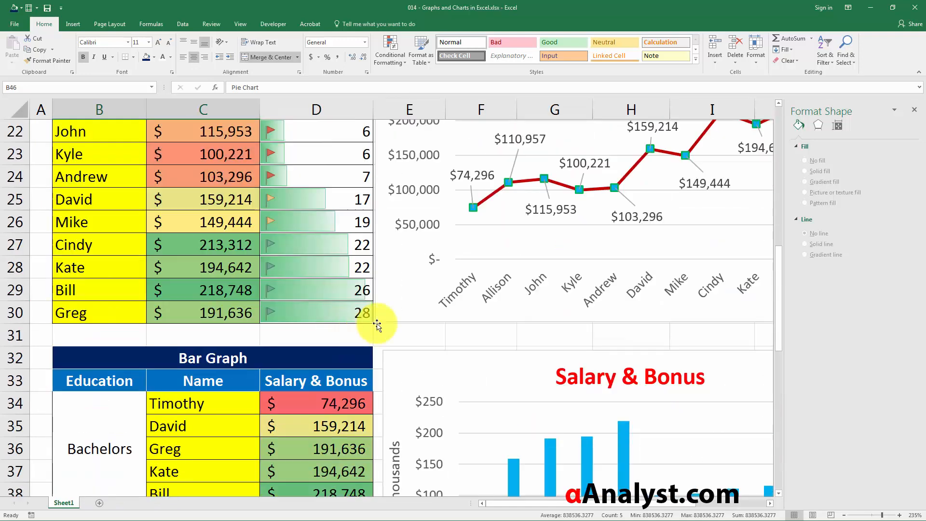
- Examine the finished line, column and pie charts, including the pie's Masters, PhD and Bachelors labels
left_click_drag(295, 258, 707, 271)
scroll(405, 283, "up", 3)
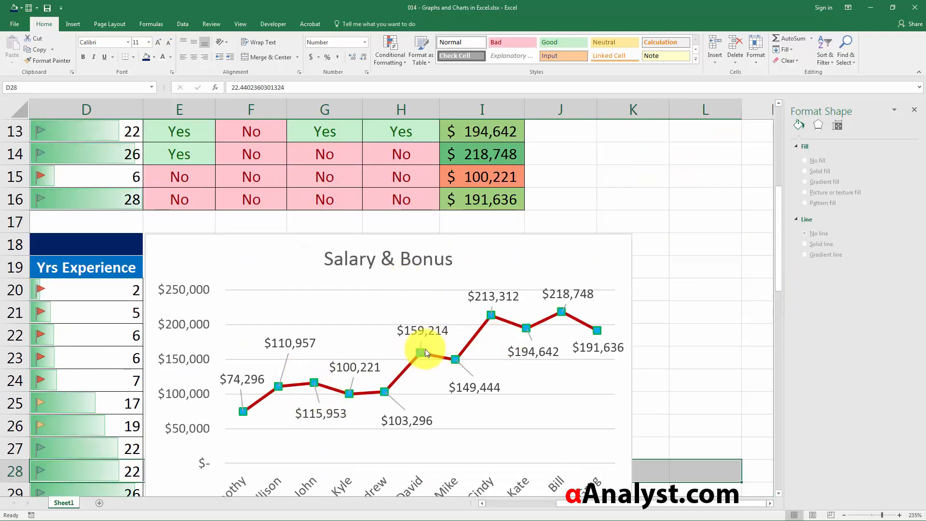
scroll(395, 398, "down", 6)
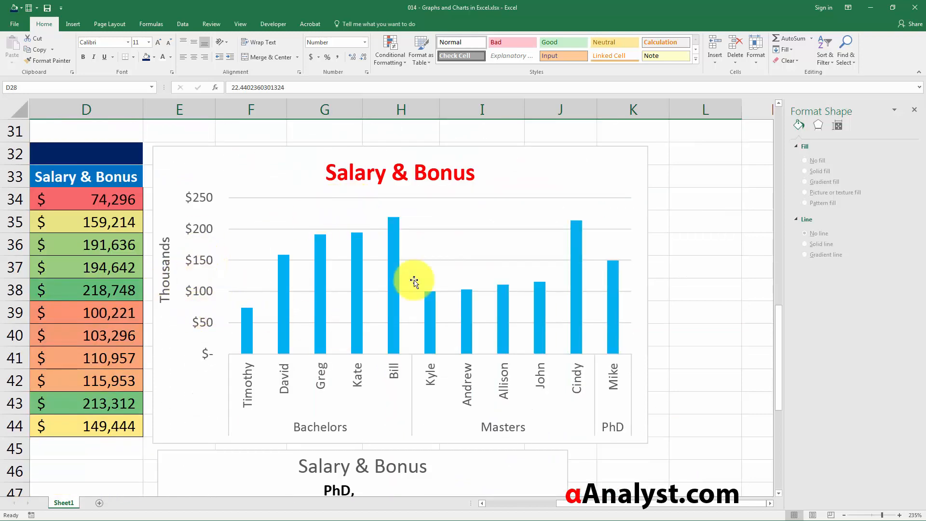
scroll(274, 295, "down", 2)
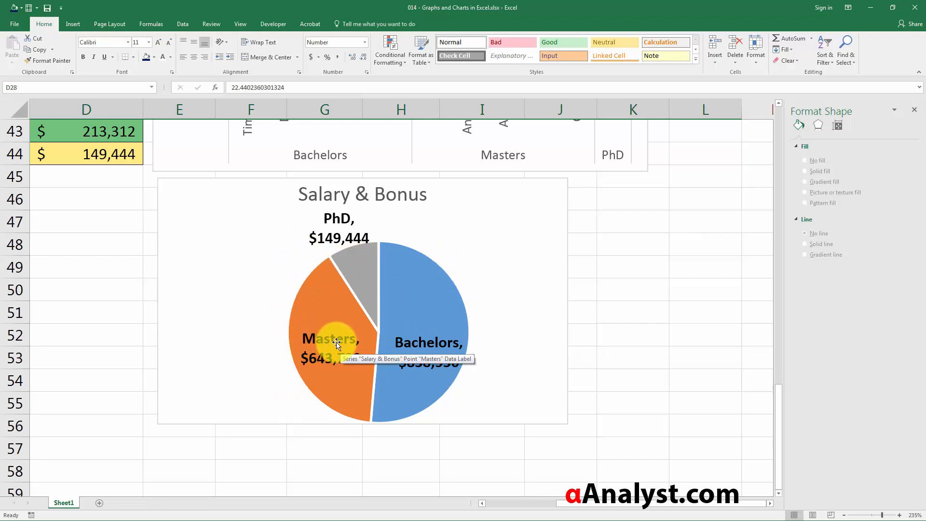
left_click(318, 343)
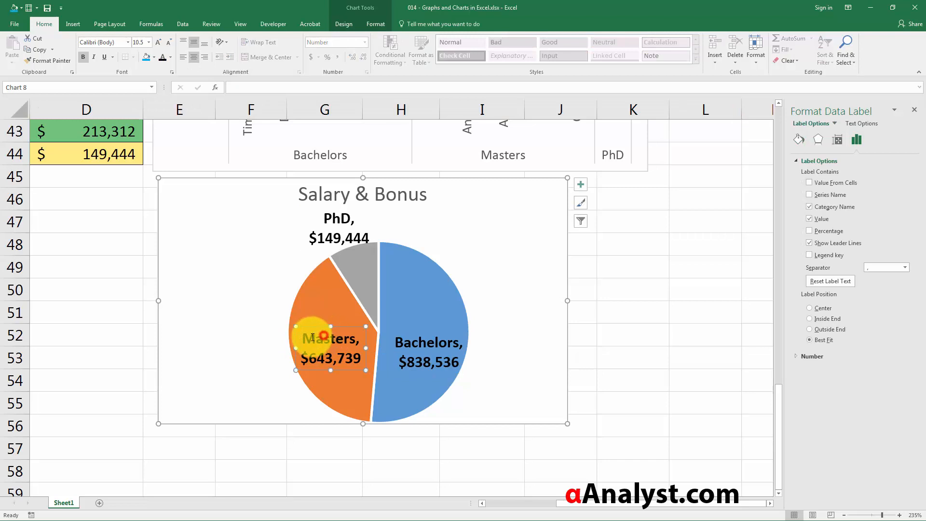
left_click(337, 228)
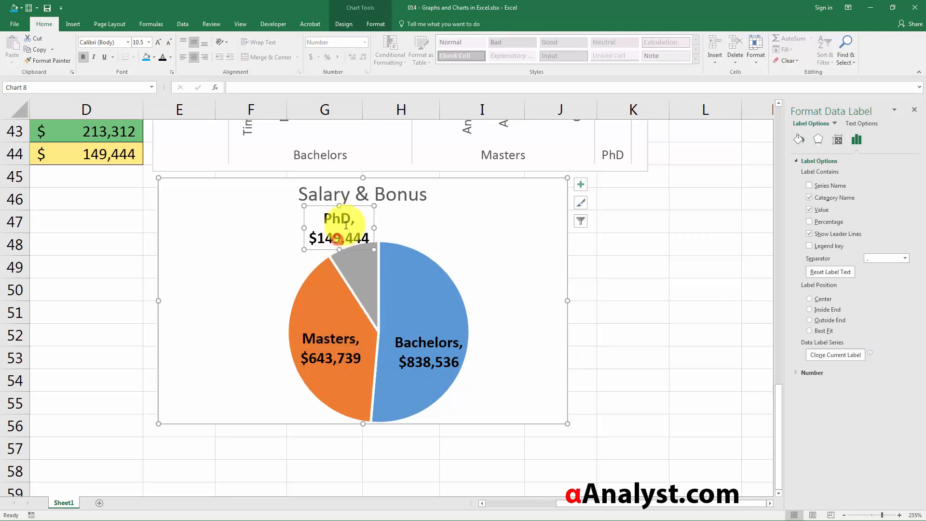
left_click(428, 361)
- Nudge the pie chart slightly to the right and select cell A1 of the sheet
left_click_drag(252, 310, 255, 310)
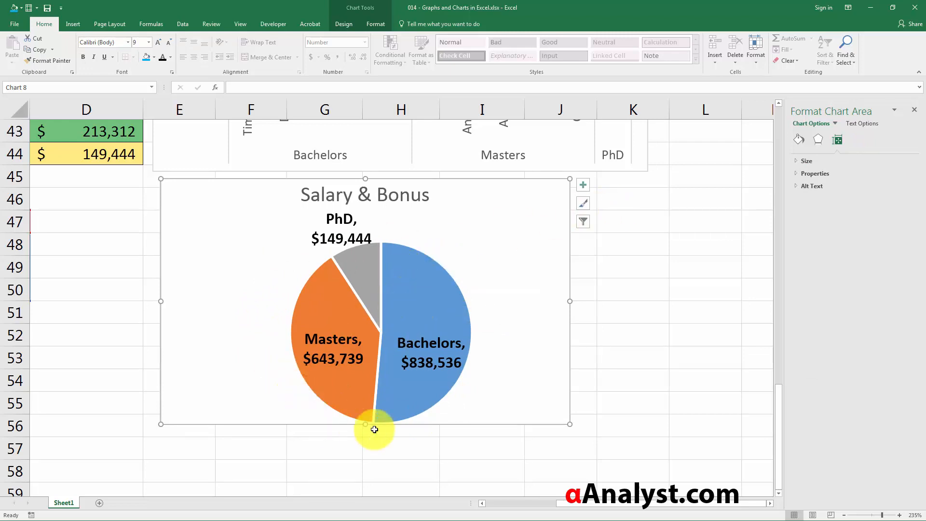
scroll(275, 285, "down", 2)
scroll(283, 348, "up", 7)
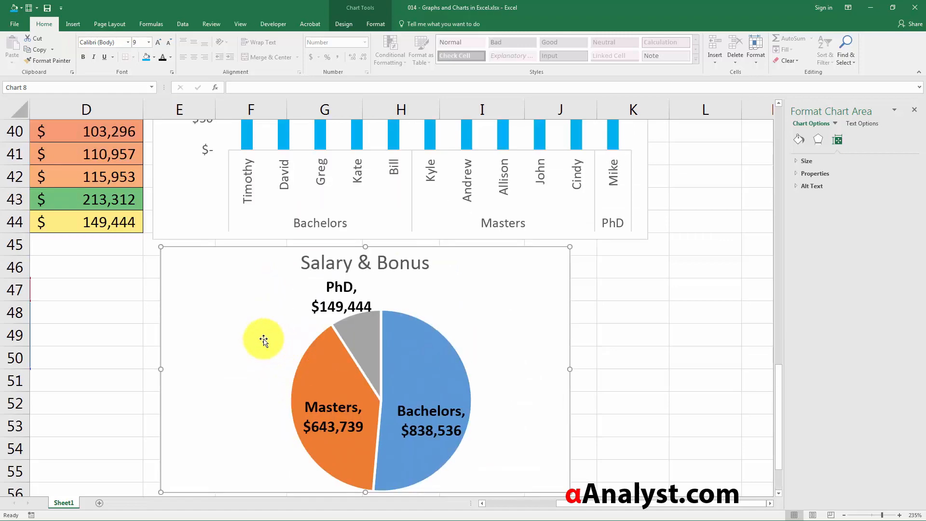
scroll(231, 339, "up", 9)
left_click_drag(525, 276, 162, 263)
left_click(42, 130)
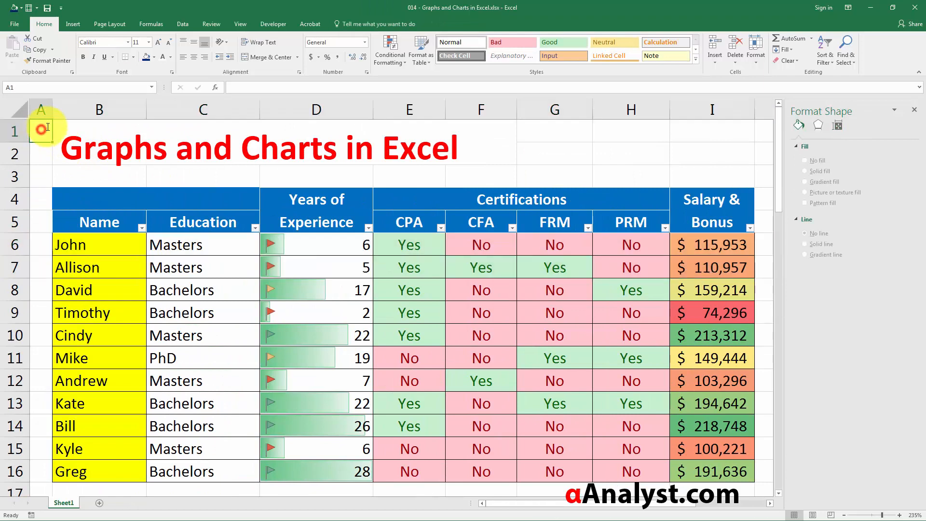